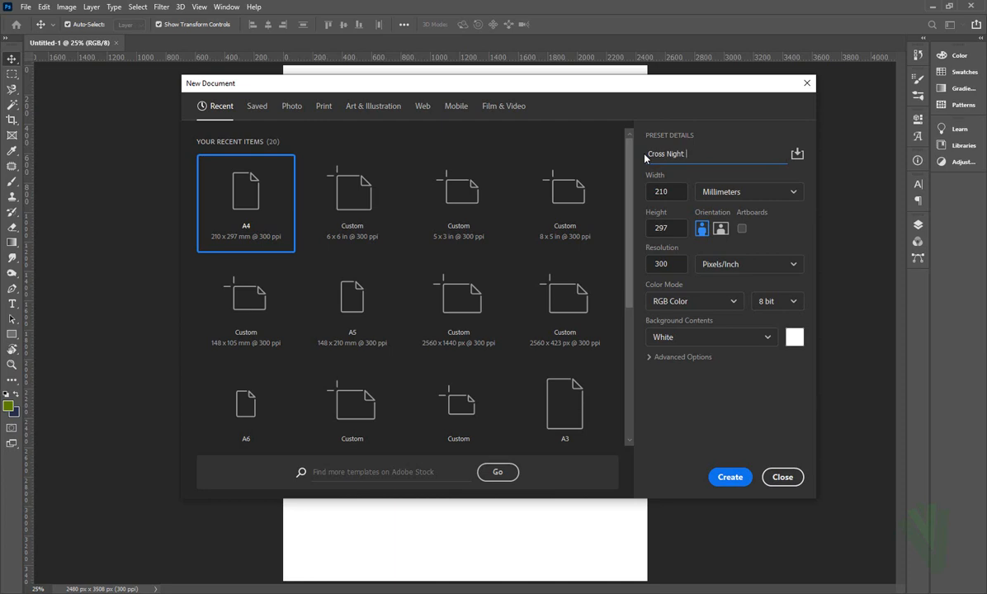
- Create a new 6 x 6 inch document named Cross Night Service at 300 pixels/inch in RGB Color
{"action": "type", "text": "Service"}
{"action": "left_click", "coordinate": [732, 193]}
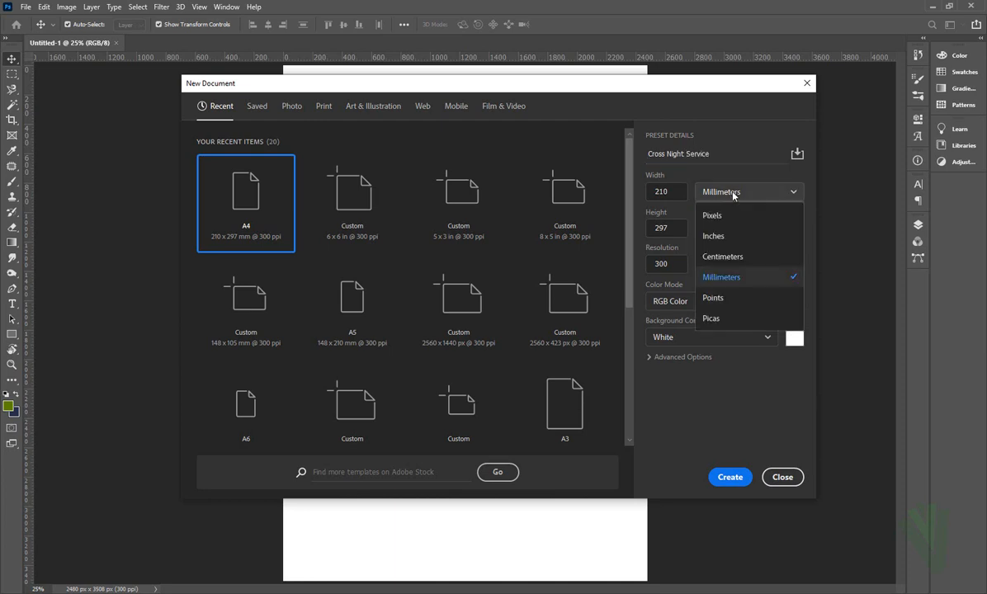
{"action": "left_click", "coordinate": [713, 236]}
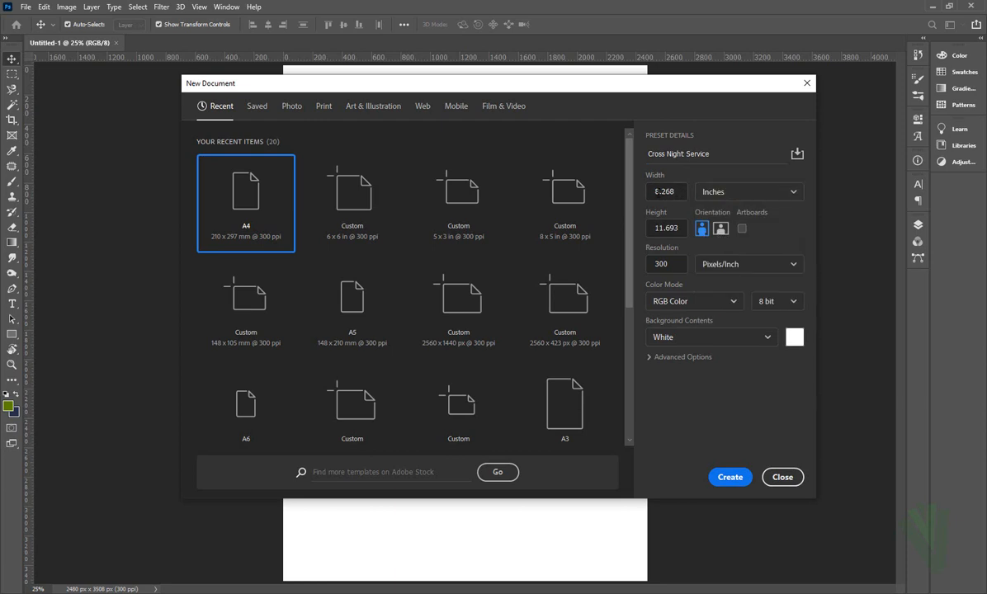
{"action": "left_click", "coordinate": [676, 190]}
{"action": "type", "text": "6"}
{"action": "left_click", "coordinate": [683, 229]}
{"action": "double_click", "coordinate": [667, 228]}
{"action": "type", "text": "6"}
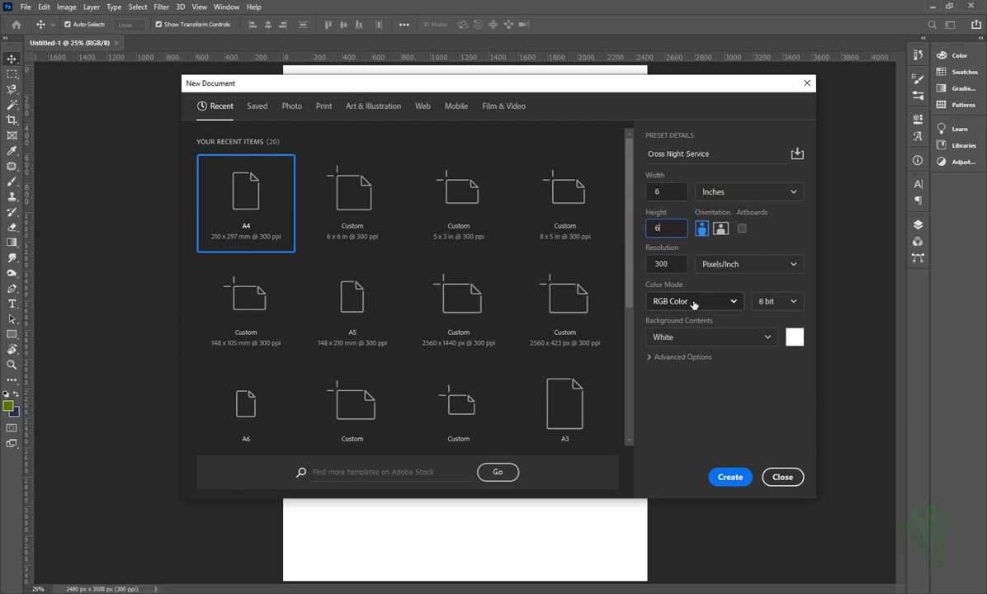
{"action": "left_click", "coordinate": [731, 478]}
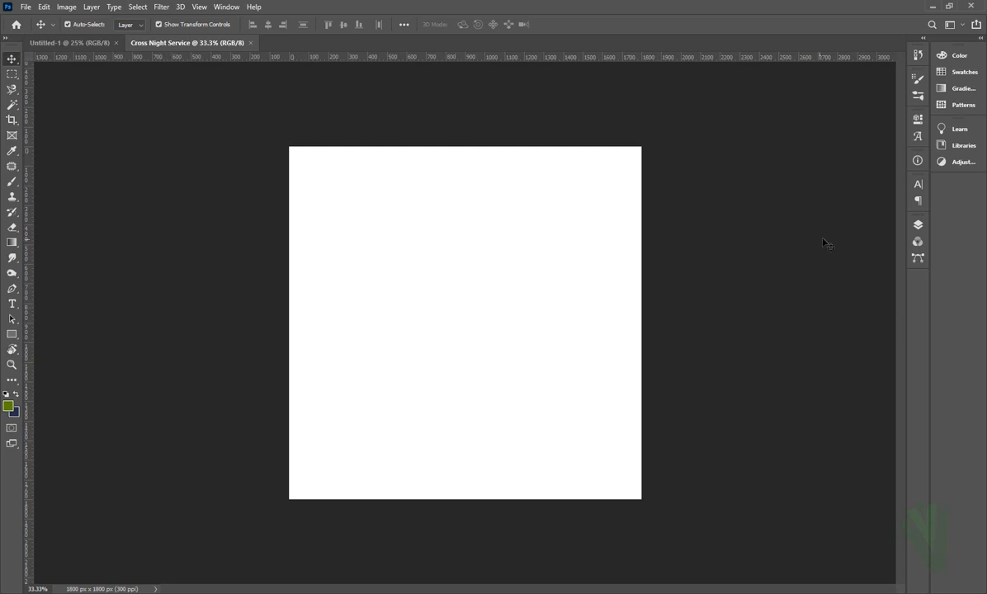
- Add a gradient fill layer above the background using the Purple_01 preset from the Purples group
{"action": "left_click", "coordinate": [922, 226]}
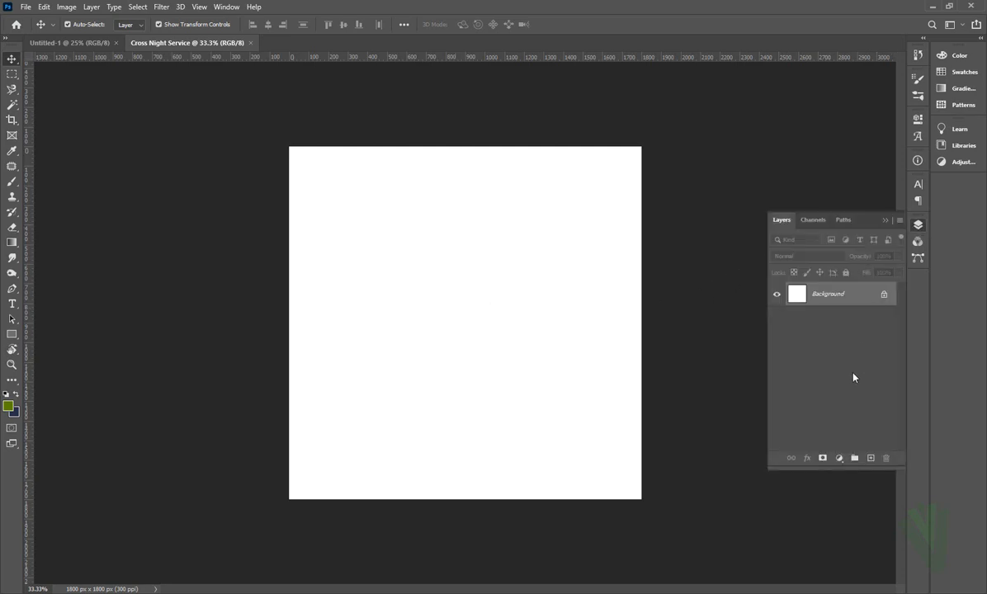
{"action": "left_click", "coordinate": [839, 459]}
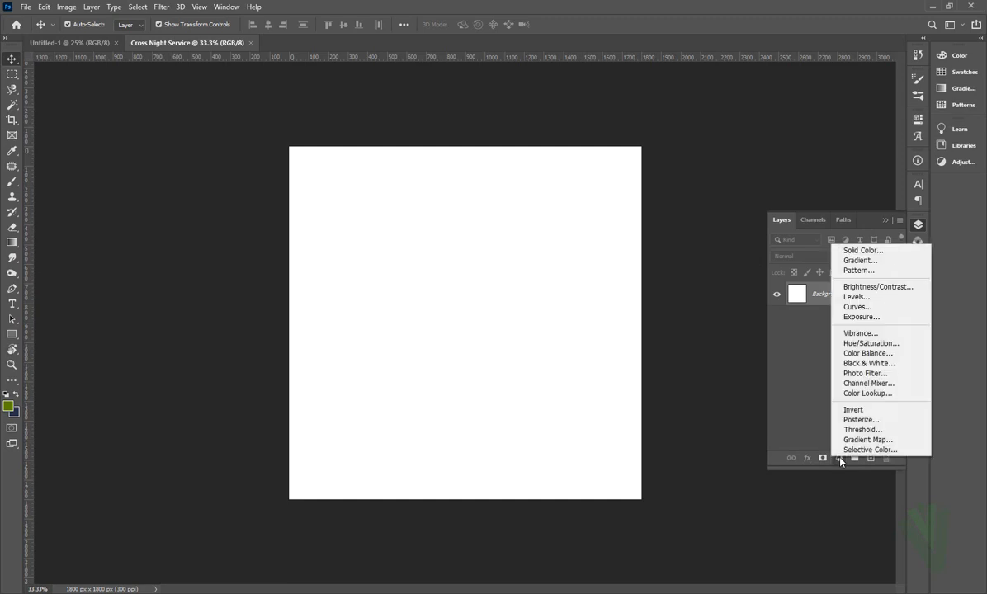
{"action": "left_click", "coordinate": [869, 261]}
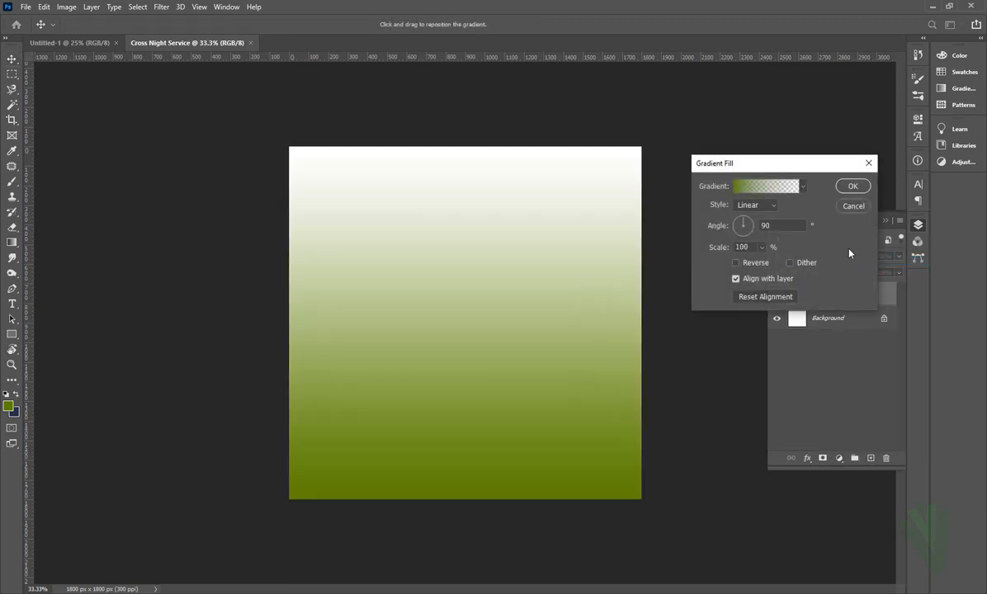
{"action": "left_click_drag", "start_coordinate": [752, 173], "coordinate": [760, 171]}
{"action": "left_click", "coordinate": [763, 185]}
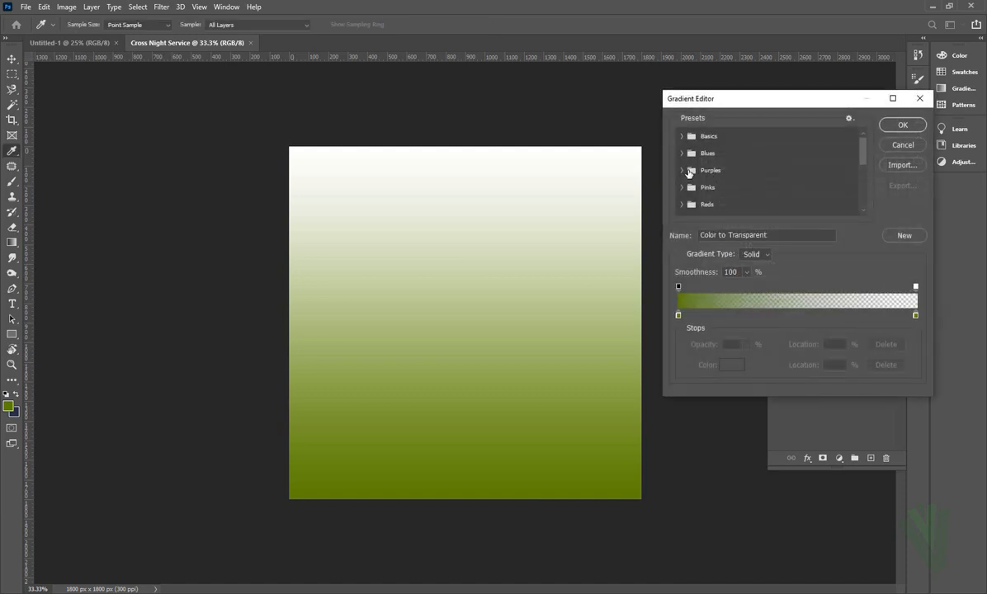
{"action": "left_click", "coordinate": [682, 171]}
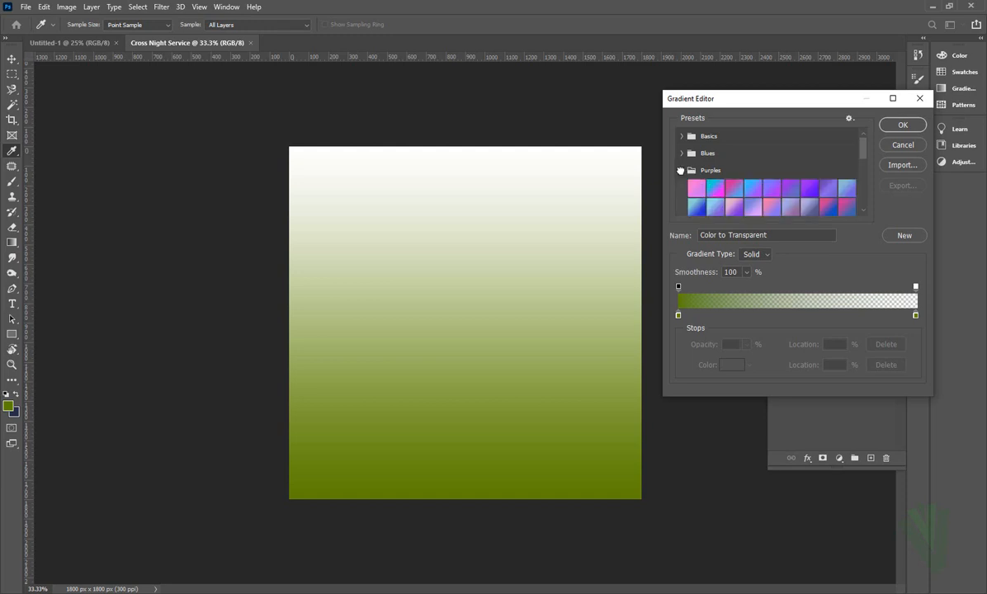
{"action": "left_click", "coordinate": [696, 188]}
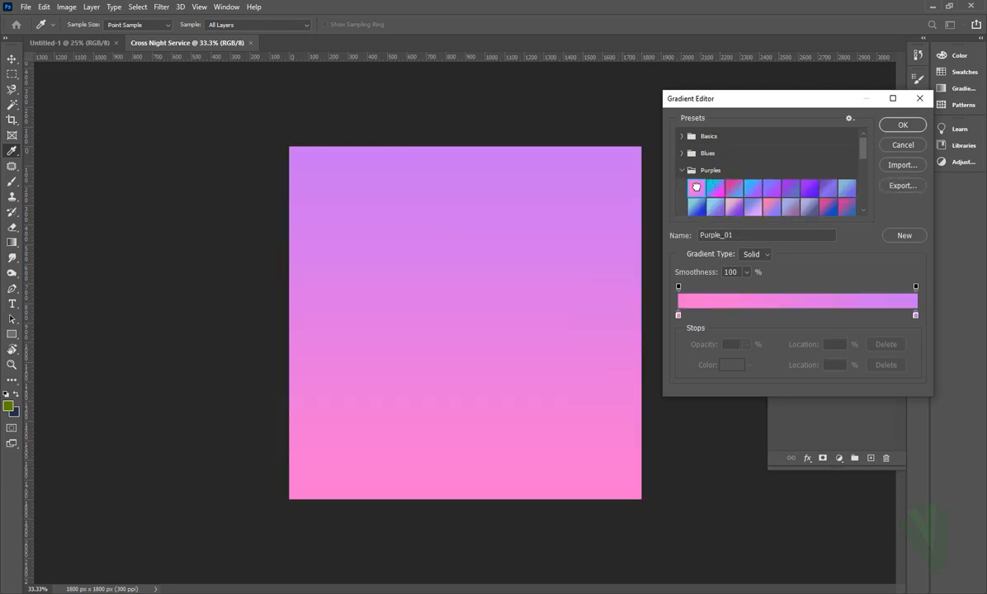
- Set the color stop at the gradient's 0% location to a805c0
{"action": "left_click", "coordinate": [678, 315]}
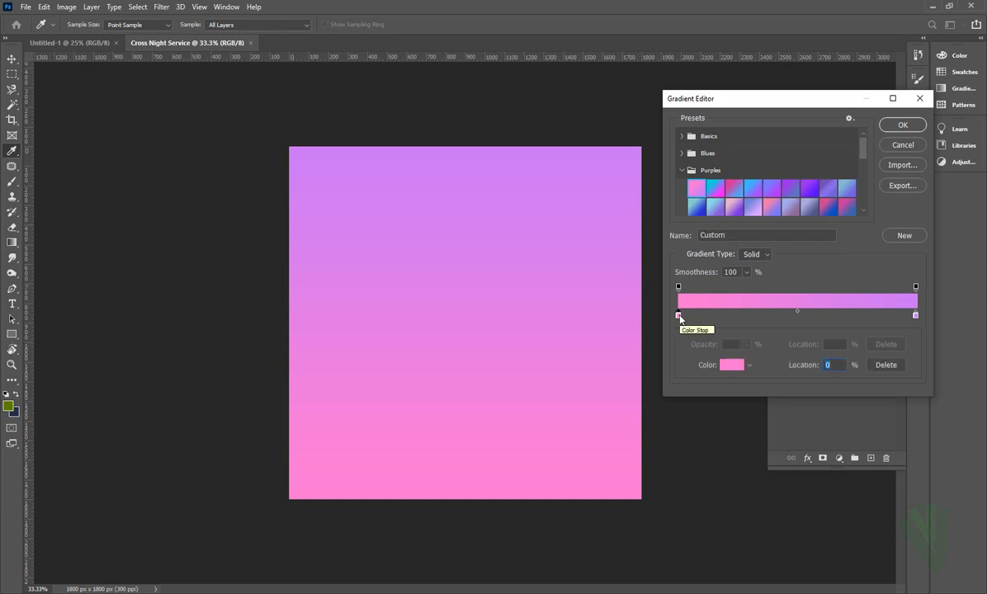
{"action": "left_click", "coordinate": [732, 367]}
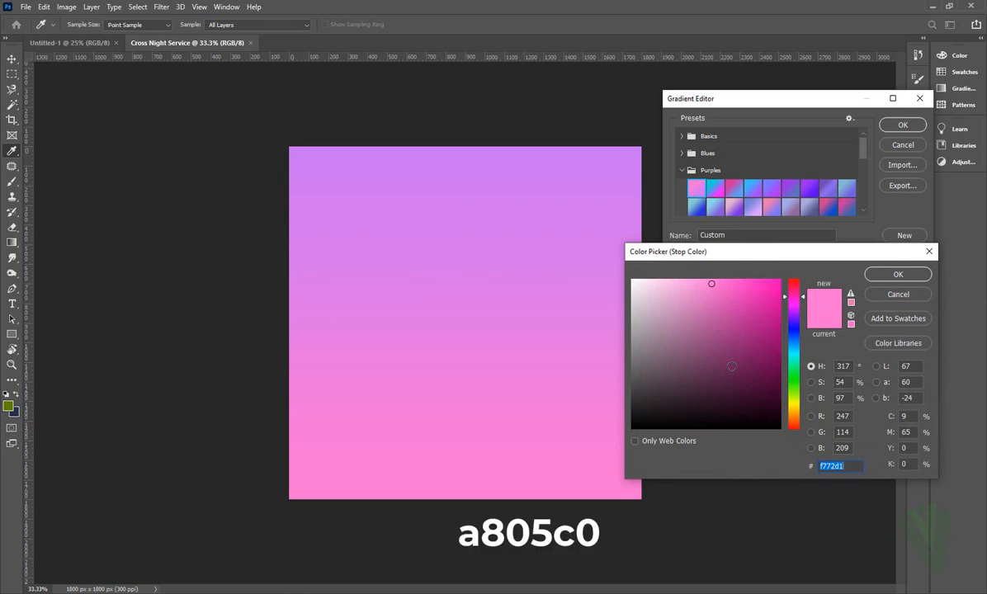
{"action": "type", "text": "a805"}
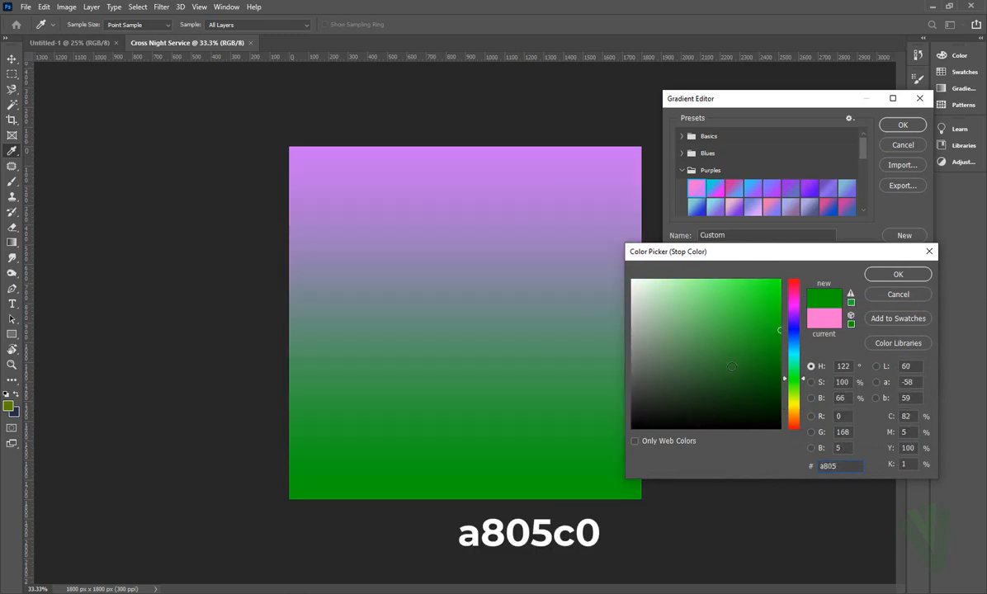
{"action": "type", "text": "c0"}
{"action": "left_click", "coordinate": [898, 274]}
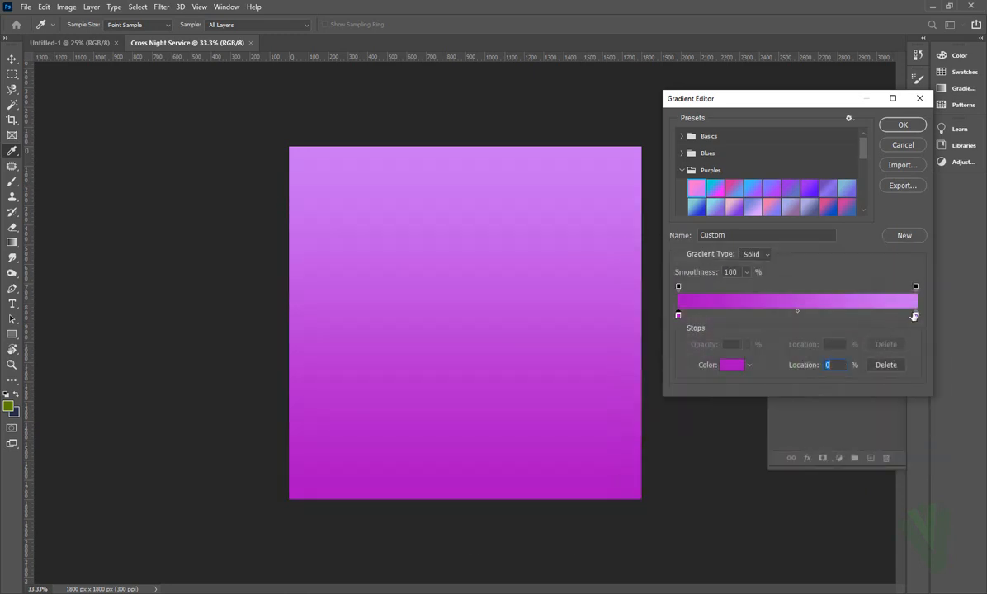
- Set the color stop at the far end of the gradient to 4f0163
{"action": "left_click", "coordinate": [731, 366]}
{"action": "type", "text": "4f"}
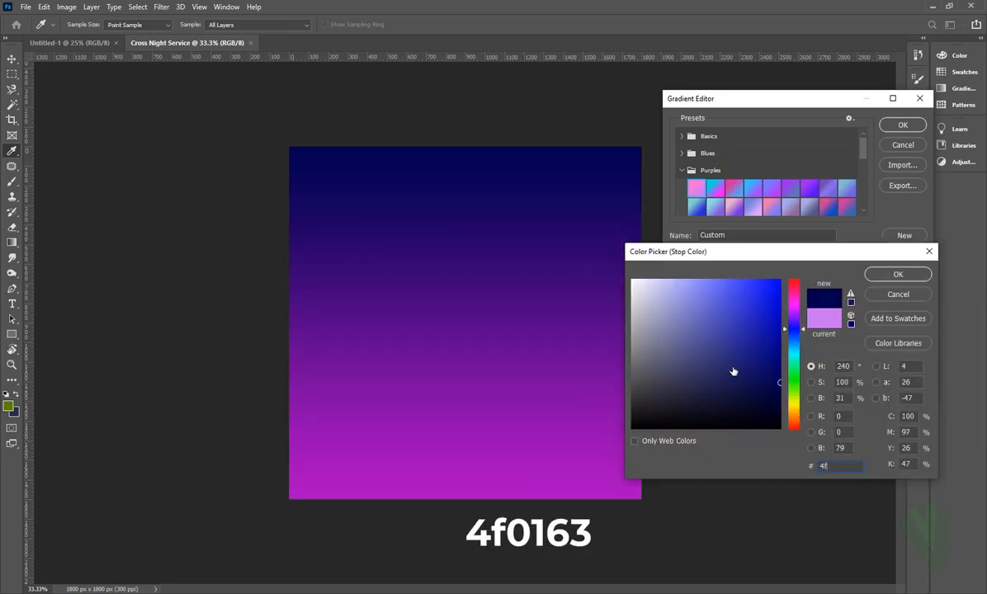
{"action": "type", "text": "01"}
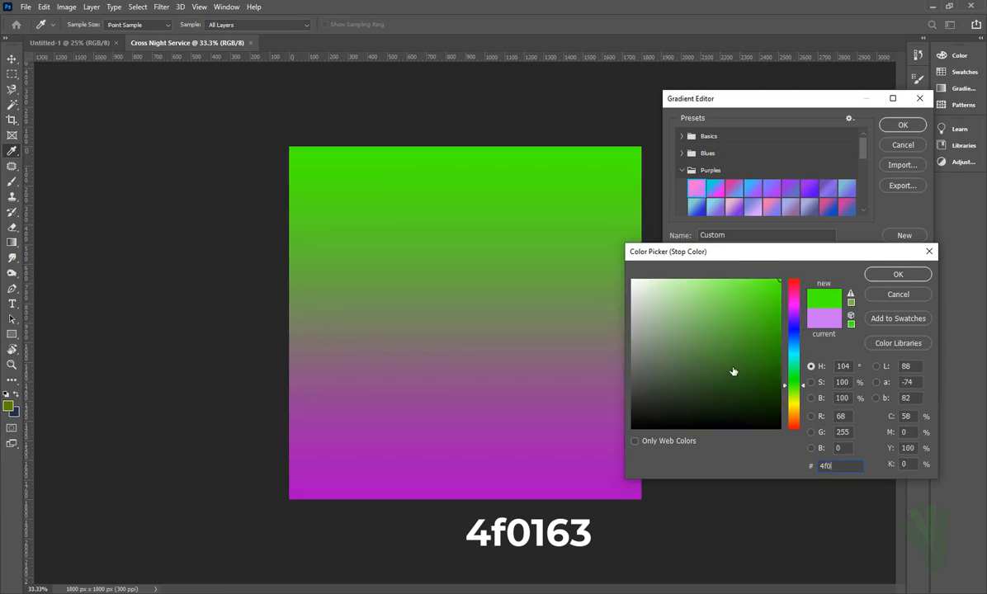
{"action": "type", "text": "63"}
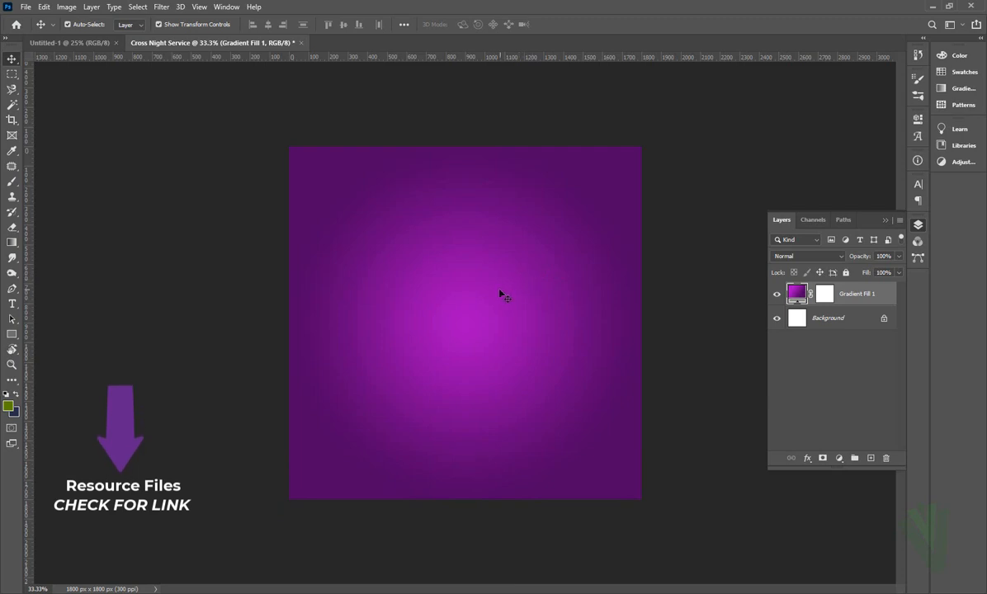
- Place the d3qgCFz-sunset-wallpaper-hd image from the Cross Over 2022 folder into the Cross Night Service document
{"action": "left_click", "coordinate": [930, 9]}
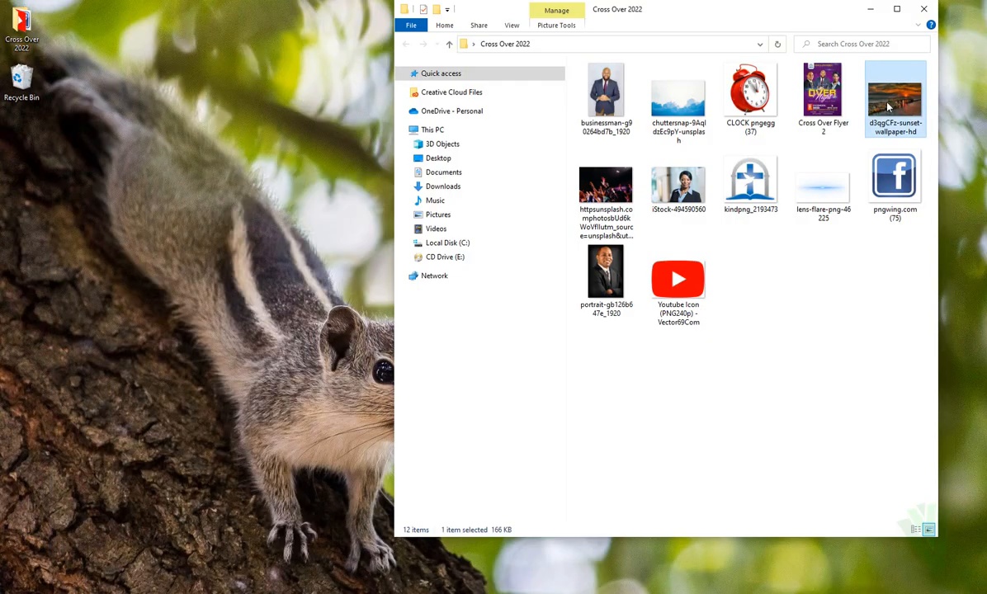
{"action": "left_click_drag", "start_coordinate": [888, 105], "coordinate": [436, 406]}
{"action": "left_click", "coordinate": [563, 24]}
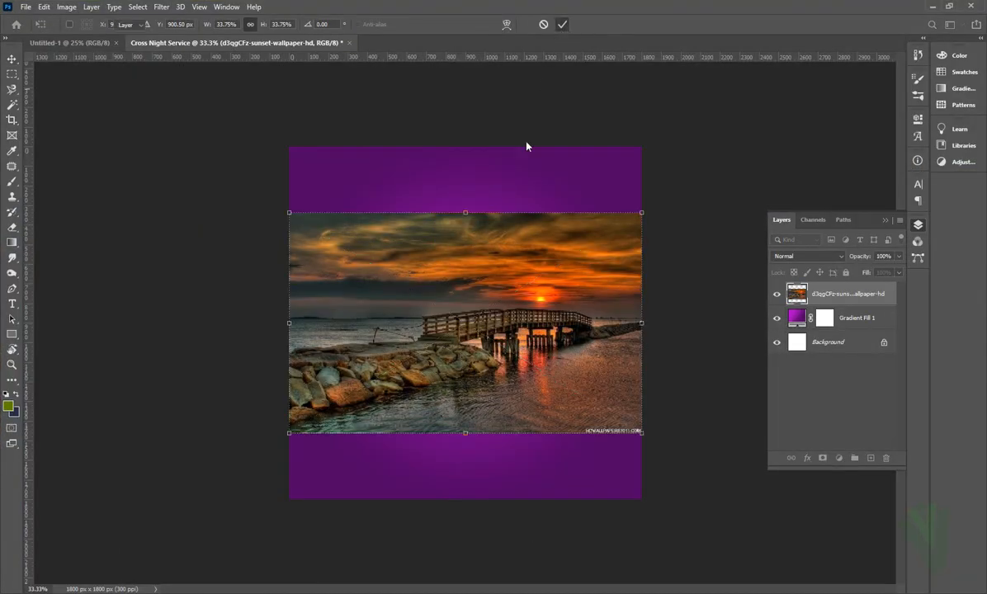
- Move the sunset image to the upper part of the canvas and enlarge it to about 46.5%, overlapping both sides
{"action": "left_click_drag", "start_coordinate": [457, 220], "coordinate": [494, 117]}
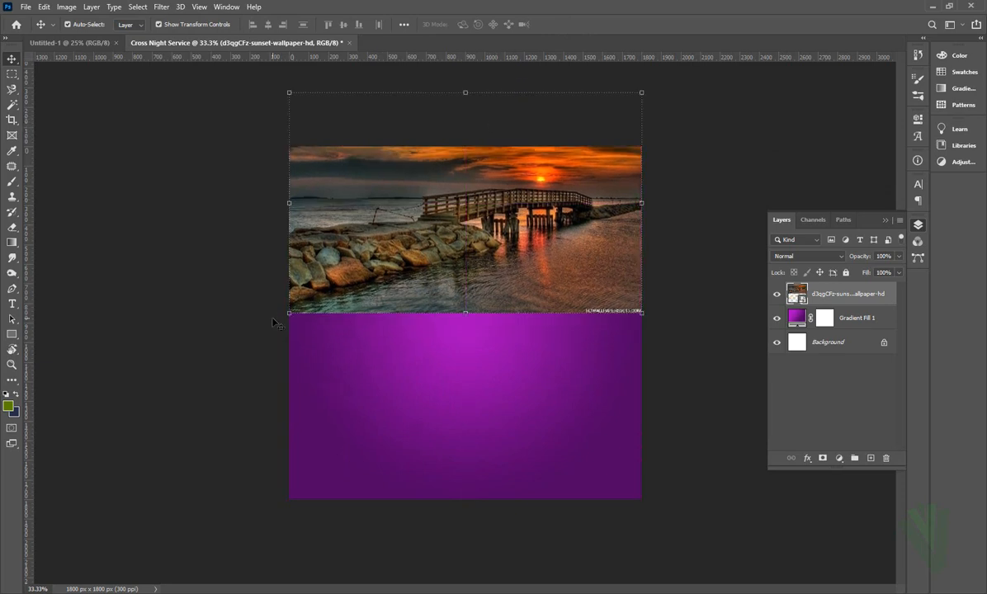
{"action": "left_click_drag", "start_coordinate": [288, 311], "coordinate": [219, 357]}
{"action": "left_click_drag", "start_coordinate": [643, 90], "coordinate": [707, 52]}
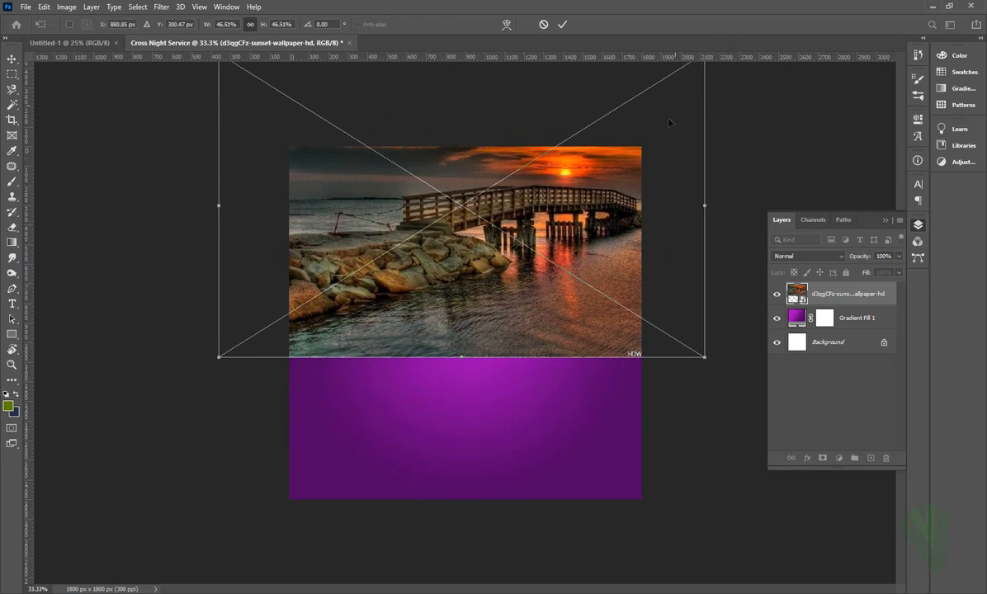
{"action": "mouse_move", "coordinate": [617, 192]}
{"action": "left_mouse_down"}
{"action": "mouse_move", "coordinate": [616, 178]}
{"action": "mouse_move", "coordinate": [615, 196]}
{"action": "left_mouse_up"}
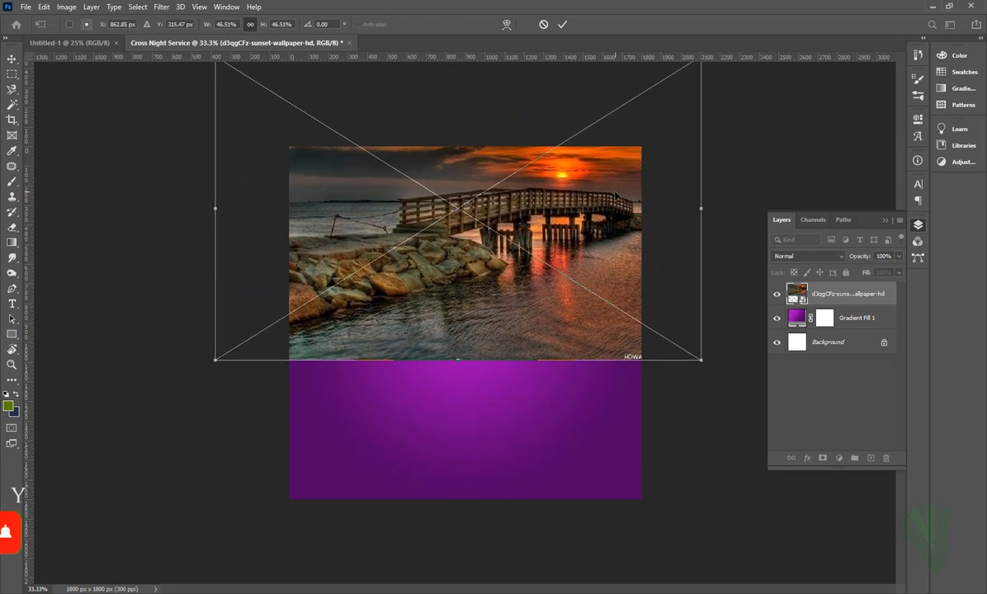
{"action": "left_click", "coordinate": [561, 24]}
- Add a layer mask to the sunset image and set a Soft Round brush to 102 px with 2% hardness
{"action": "scroll", "coordinate": [492, 213], "scroll_direction": "up", "scroll_amount": 1}
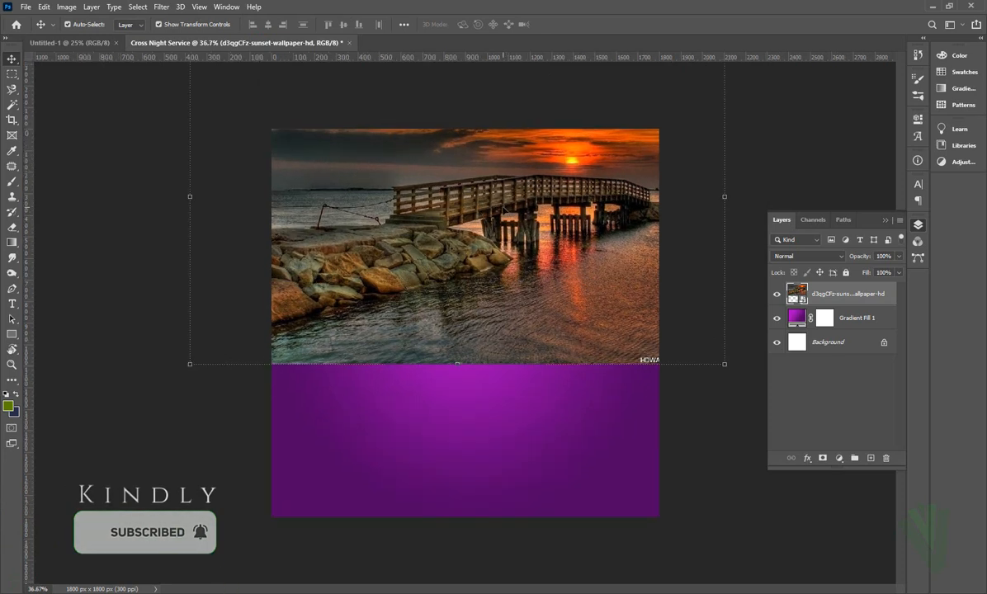
{"action": "scroll", "coordinate": [512, 198], "scroll_direction": "up", "scroll_amount": 1}
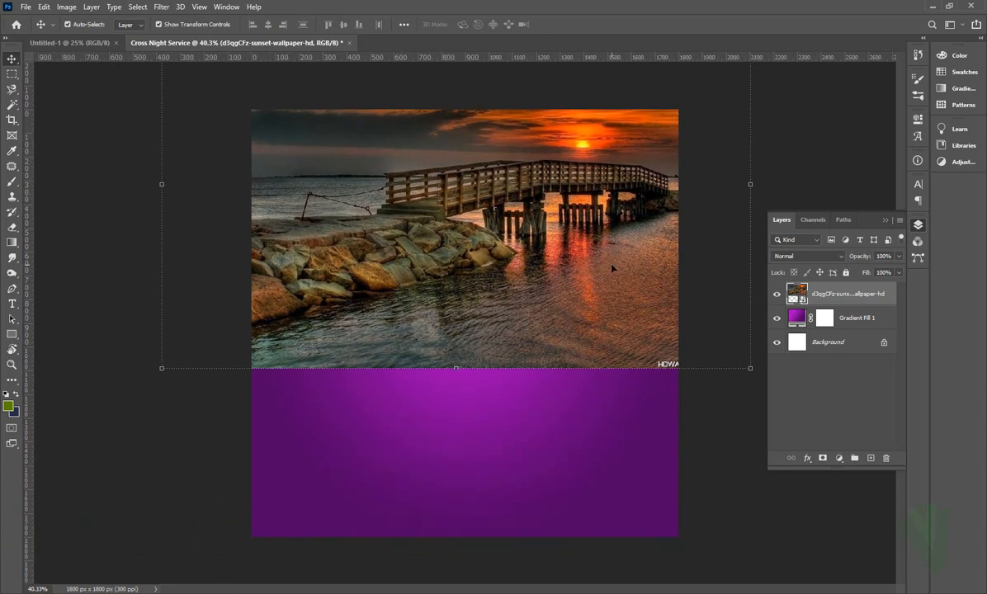
{"action": "left_click", "coordinate": [822, 459]}
{"action": "key", "text": "b"}
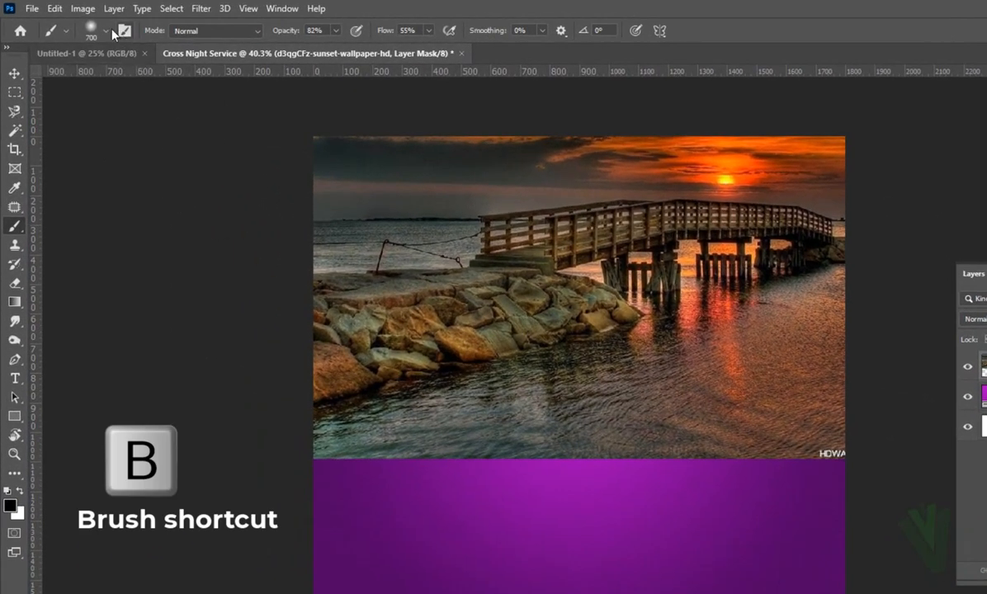
{"action": "left_click", "coordinate": [105, 31]}
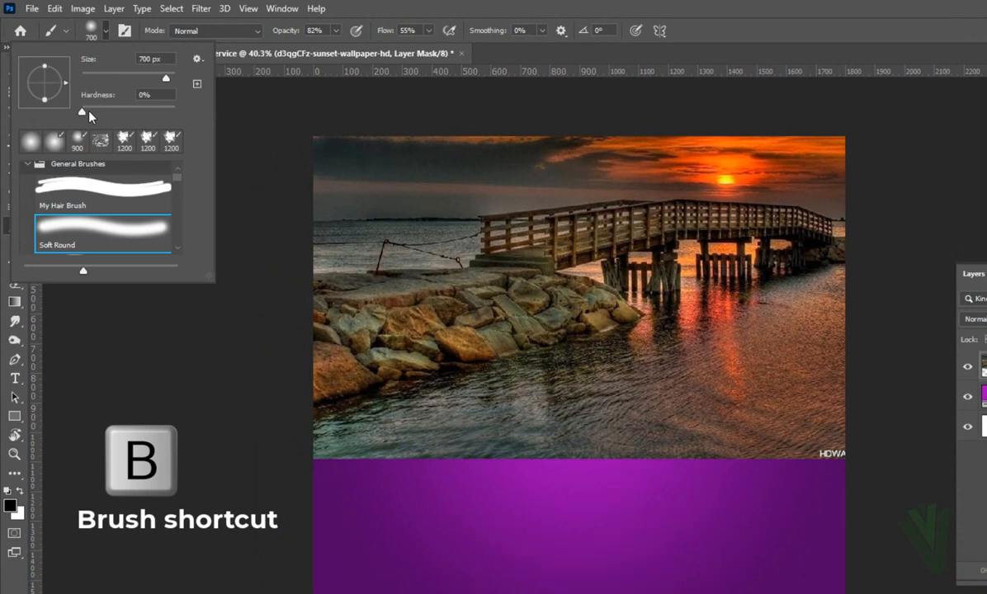
{"action": "mouse_move", "coordinate": [82, 110]}
{"action": "left_mouse_down"}
{"action": "mouse_move", "coordinate": [92, 112]}
{"action": "mouse_move", "coordinate": [83, 111]}
{"action": "left_mouse_up"}
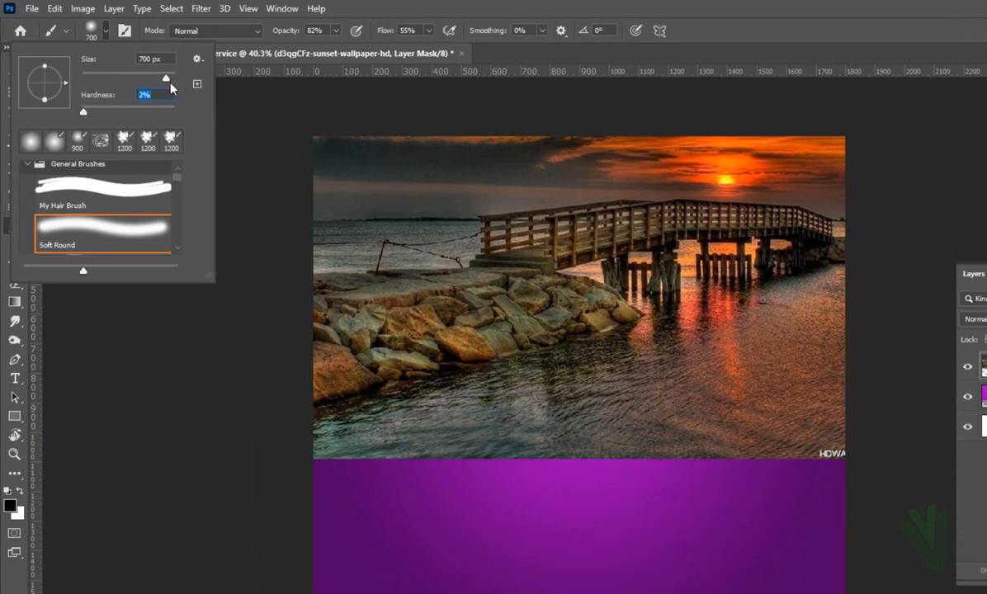
{"action": "left_click_drag", "start_coordinate": [165, 77], "coordinate": [128, 77]}
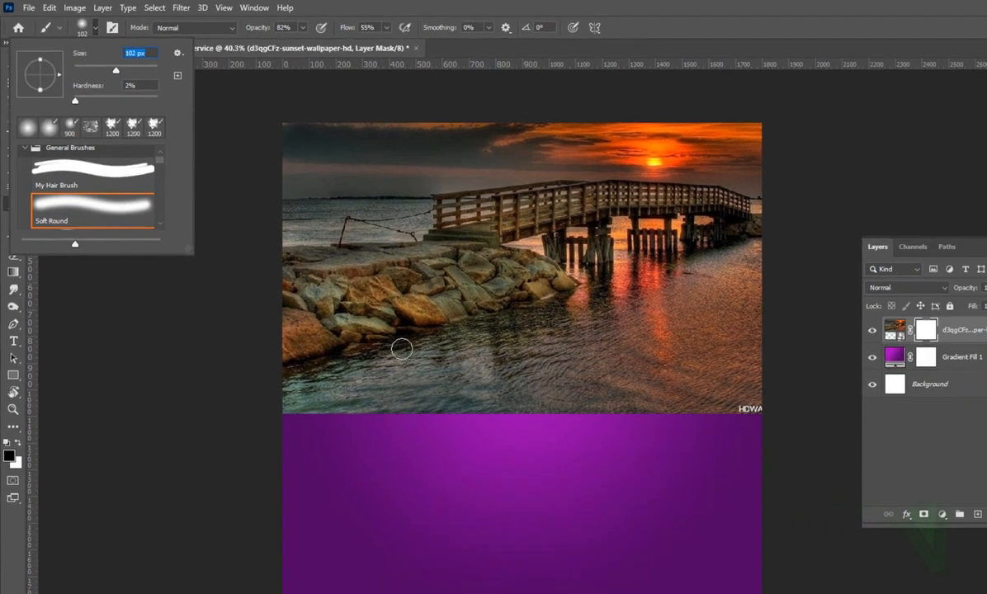
{"action": "left_click", "coordinate": [402, 349]}
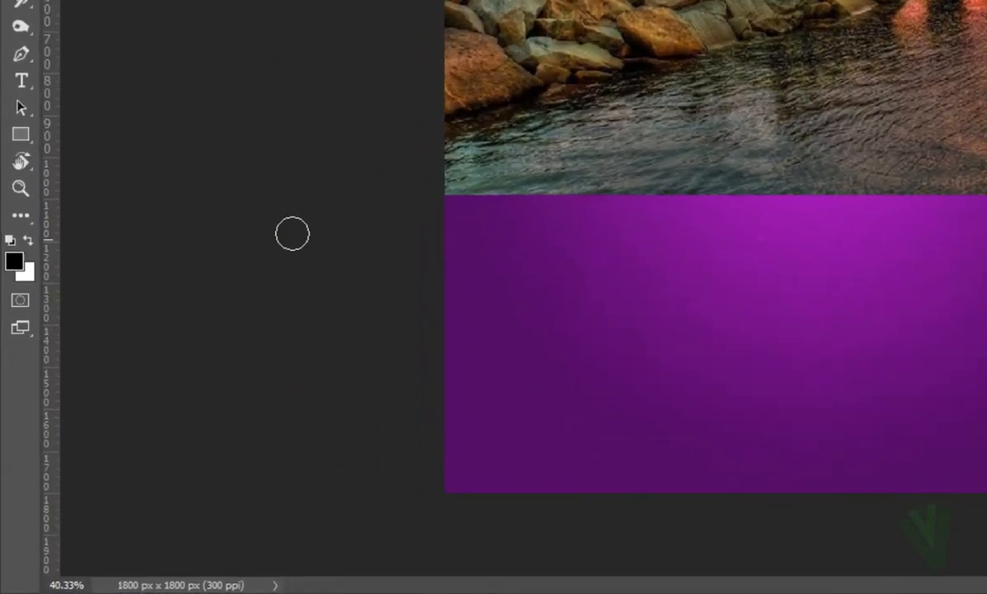
- Fade the sunset image's lower part into the gradient by painting black on its mask with a 500 px brush at 21%, then 61% opacity
{"action": "key", "text": "bracketright"}
{"action": "key", "text": "bracketright"}
{"action": "key", "text": "bracketright"}
{"action": "key", "text": "bracketright"}
{"action": "key", "text": "bracketright"}
{"action": "key", "text": "bracketright"}
{"action": "key", "text": "bracketright"}
{"action": "key", "text": "bracketright"}
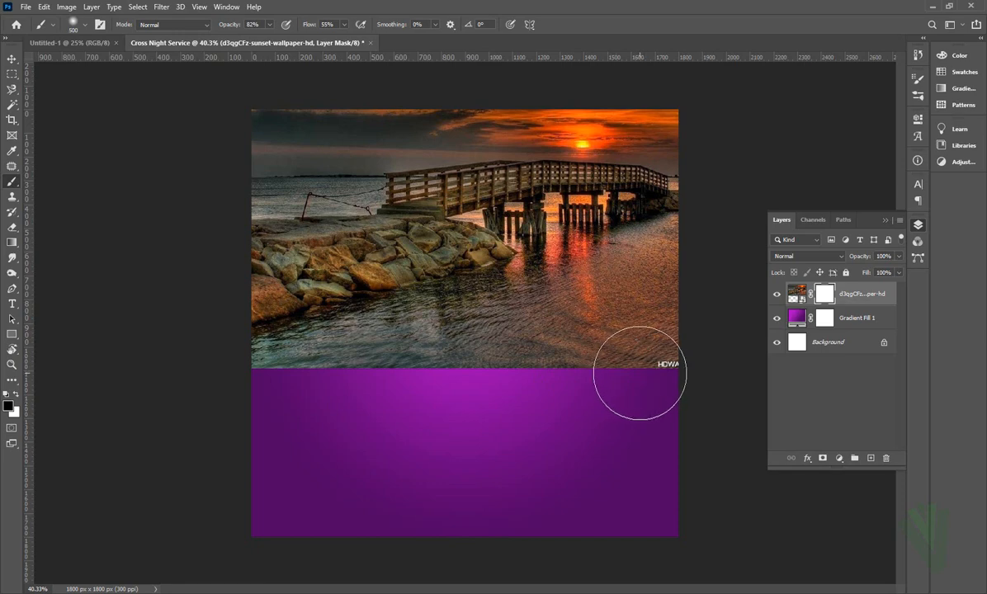
{"action": "left_click_drag", "start_coordinate": [235, 26], "coordinate": [220, 25]}
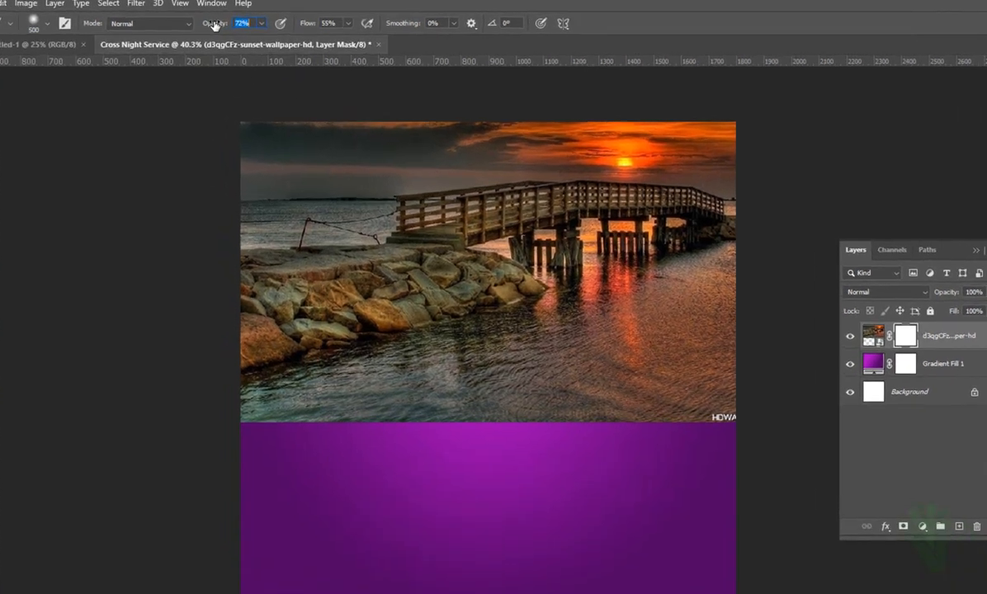
{"action": "mouse_move", "coordinate": [159, 25]}
{"action": "left_mouse_down"}
{"action": "mouse_move", "coordinate": [173, 24]}
{"action": "mouse_move", "coordinate": [157, 24]}
{"action": "left_mouse_up"}
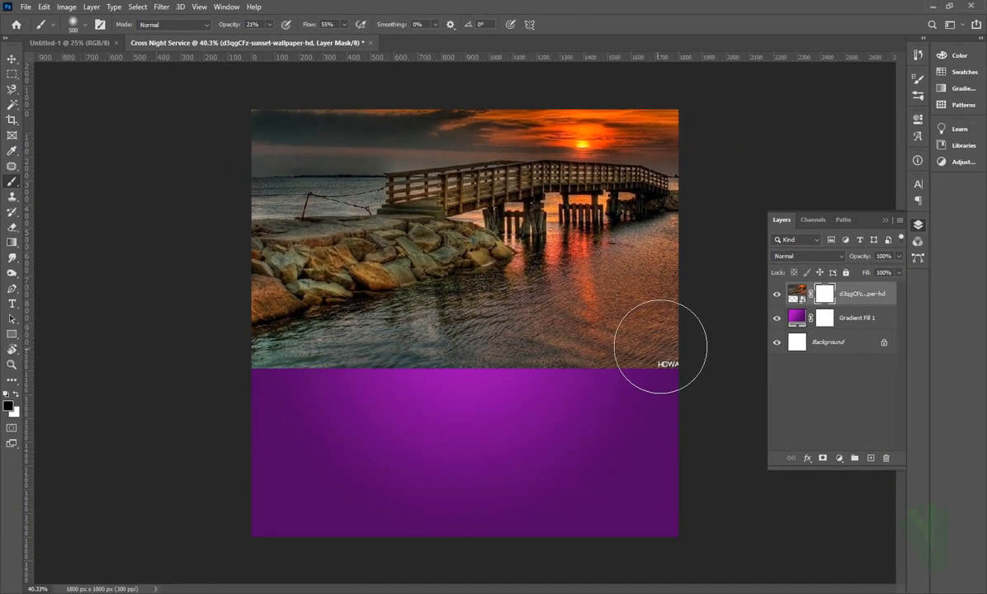
{"action": "mouse_move", "coordinate": [608, 372]}
{"action": "left_mouse_down"}
{"action": "mouse_move", "coordinate": [656, 349]}
{"action": "mouse_move", "coordinate": [455, 368]}
{"action": "mouse_move", "coordinate": [641, 364]}
{"action": "mouse_move", "coordinate": [680, 352]}
{"action": "mouse_move", "coordinate": [602, 381]}
{"action": "mouse_move", "coordinate": [629, 373]}
{"action": "mouse_move", "coordinate": [331, 376]}
{"action": "mouse_move", "coordinate": [469, 365]}
{"action": "mouse_move", "coordinate": [247, 371]}
{"action": "mouse_move", "coordinate": [431, 374]}
{"action": "mouse_move", "coordinate": [272, 366]}
{"action": "mouse_move", "coordinate": [288, 364]}
{"action": "mouse_move", "coordinate": [237, 339]}
{"action": "mouse_move", "coordinate": [354, 379]}
{"action": "mouse_move", "coordinate": [257, 364]}
{"action": "mouse_move", "coordinate": [332, 371]}
{"action": "mouse_move", "coordinate": [227, 333]}
{"action": "mouse_move", "coordinate": [306, 368]}
{"action": "mouse_move", "coordinate": [505, 363]}
{"action": "mouse_move", "coordinate": [274, 339]}
{"action": "mouse_move", "coordinate": [578, 376]}
{"action": "mouse_move", "coordinate": [695, 331]}
{"action": "mouse_move", "coordinate": [607, 371]}
{"action": "mouse_move", "coordinate": [672, 333]}
{"action": "mouse_move", "coordinate": [462, 344]}
{"action": "mouse_move", "coordinate": [667, 301]}
{"action": "left_mouse_up"}
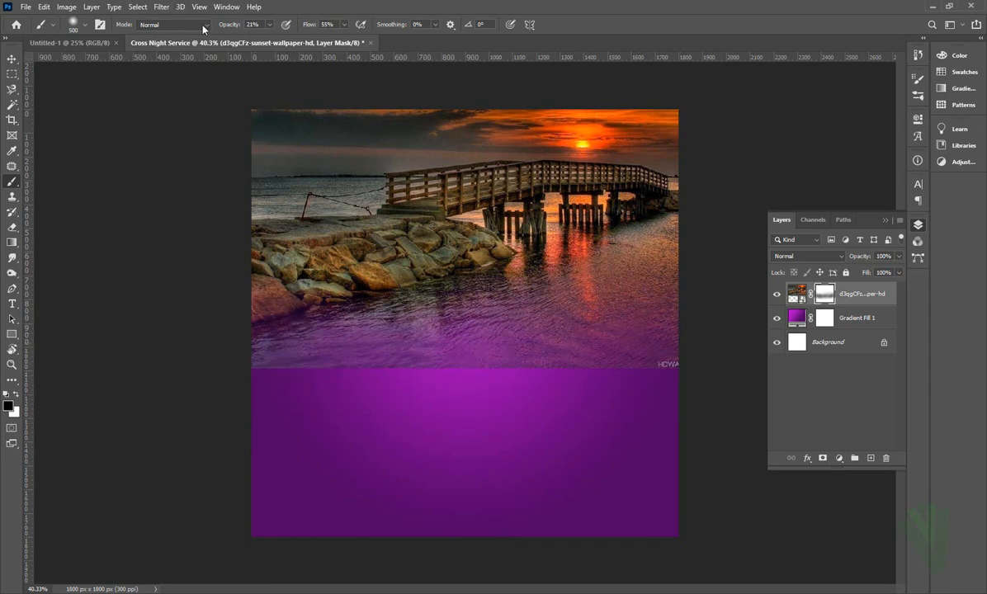
{"action": "left_click_drag", "start_coordinate": [229, 31], "coordinate": [249, 31]}
{"action": "mouse_move", "coordinate": [682, 339]}
{"action": "left_mouse_down"}
{"action": "mouse_move", "coordinate": [581, 366]}
{"action": "mouse_move", "coordinate": [645, 358]}
{"action": "mouse_move", "coordinate": [662, 341]}
{"action": "mouse_move", "coordinate": [621, 333]}
{"action": "mouse_move", "coordinate": [455, 357]}
{"action": "mouse_move", "coordinate": [640, 318]}
{"action": "mouse_move", "coordinate": [363, 353]}
{"action": "mouse_move", "coordinate": [336, 348]}
{"action": "mouse_move", "coordinate": [424, 326]}
{"action": "mouse_move", "coordinate": [233, 309]}
{"action": "mouse_move", "coordinate": [249, 317]}
{"action": "mouse_move", "coordinate": [337, 325]}
{"action": "mouse_move", "coordinate": [227, 293]}
{"action": "mouse_move", "coordinate": [352, 336]}
{"action": "mouse_move", "coordinate": [233, 297]}
{"action": "mouse_move", "coordinate": [542, 325]}
{"action": "mouse_move", "coordinate": [579, 309]}
{"action": "mouse_move", "coordinate": [501, 351]}
{"action": "mouse_move", "coordinate": [545, 366]}
{"action": "mouse_move", "coordinate": [687, 352]}
{"action": "mouse_move", "coordinate": [672, 365]}
{"action": "mouse_move", "coordinate": [678, 358]}
{"action": "mouse_move", "coordinate": [338, 374]}
{"action": "mouse_move", "coordinate": [453, 359]}
{"action": "mouse_move", "coordinate": [292, 364]}
{"action": "mouse_move", "coordinate": [268, 348]}
{"action": "mouse_move", "coordinate": [187, 338]}
{"action": "mouse_move", "coordinate": [394, 374]}
{"action": "mouse_move", "coordinate": [618, 364]}
{"action": "mouse_move", "coordinate": [685, 316]}
{"action": "mouse_move", "coordinate": [557, 347]}
{"action": "mouse_move", "coordinate": [561, 333]}
{"action": "mouse_move", "coordinate": [447, 356]}
{"action": "mouse_move", "coordinate": [325, 356]}
{"action": "mouse_move", "coordinate": [557, 335]}
{"action": "mouse_move", "coordinate": [662, 304]}
{"action": "mouse_move", "coordinate": [645, 329]}
{"action": "left_mouse_up"}
- Lower the sunset image layer's opacity to 25%
{"action": "left_click", "coordinate": [850, 295]}
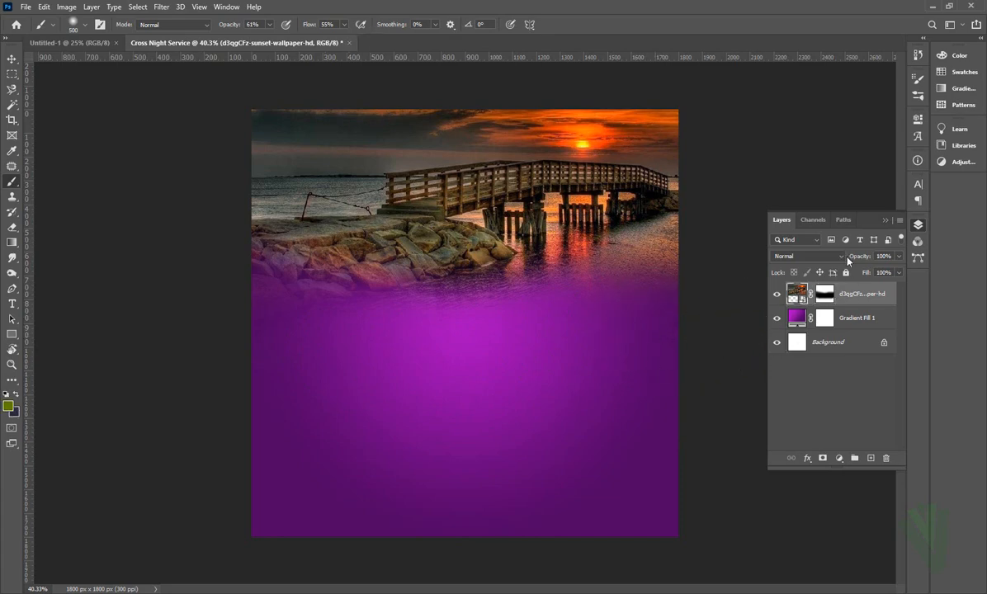
{"action": "left_click_drag", "start_coordinate": [862, 259], "coordinate": [655, 276]}
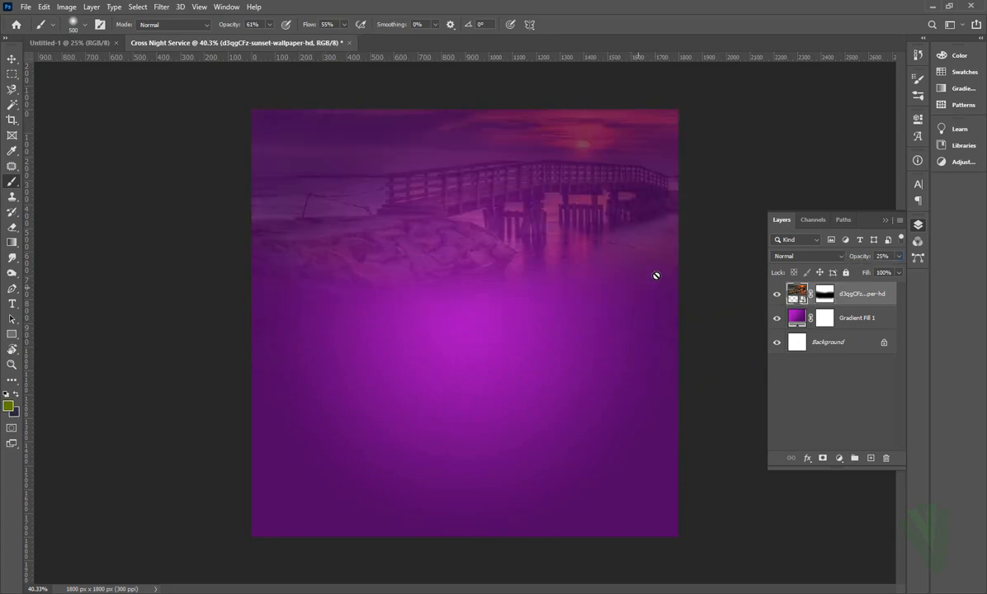
- Place the chuttersnap clouds image from the Cross Over 2022 folder over the flyer's upper-left area, centred at about X 464 px, Y 36 px
{"action": "left_click", "coordinate": [932, 6]}
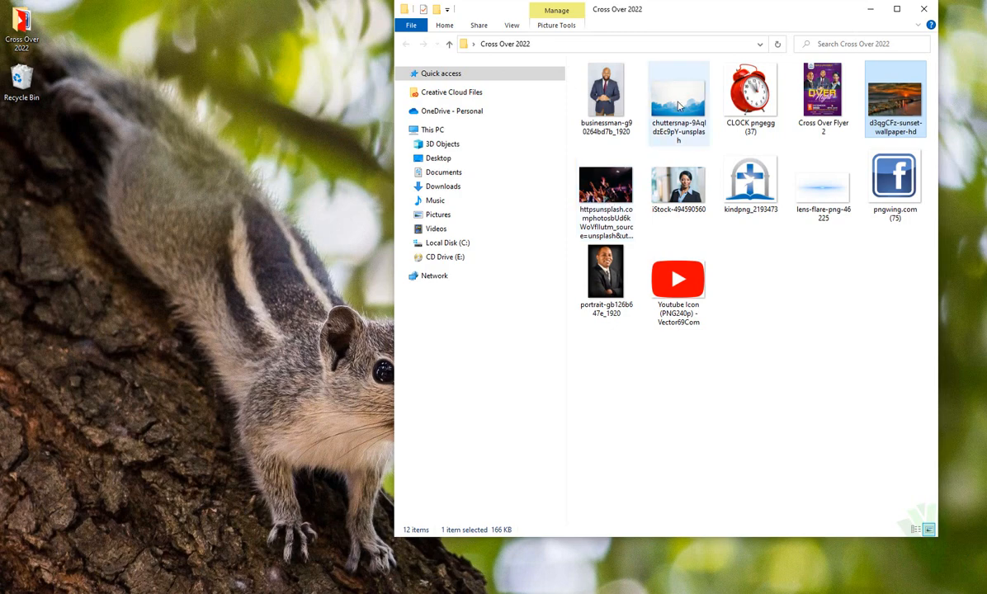
{"action": "mouse_move", "coordinate": [678, 106]}
{"action": "left_mouse_down"}
{"action": "mouse_move", "coordinate": [631, 111]}
{"action": "mouse_move", "coordinate": [569, 346]}
{"action": "mouse_move", "coordinate": [467, 528]}
{"action": "mouse_move", "coordinate": [501, 582]}
{"action": "mouse_move", "coordinate": [356, 208]}
{"action": "left_mouse_up"}
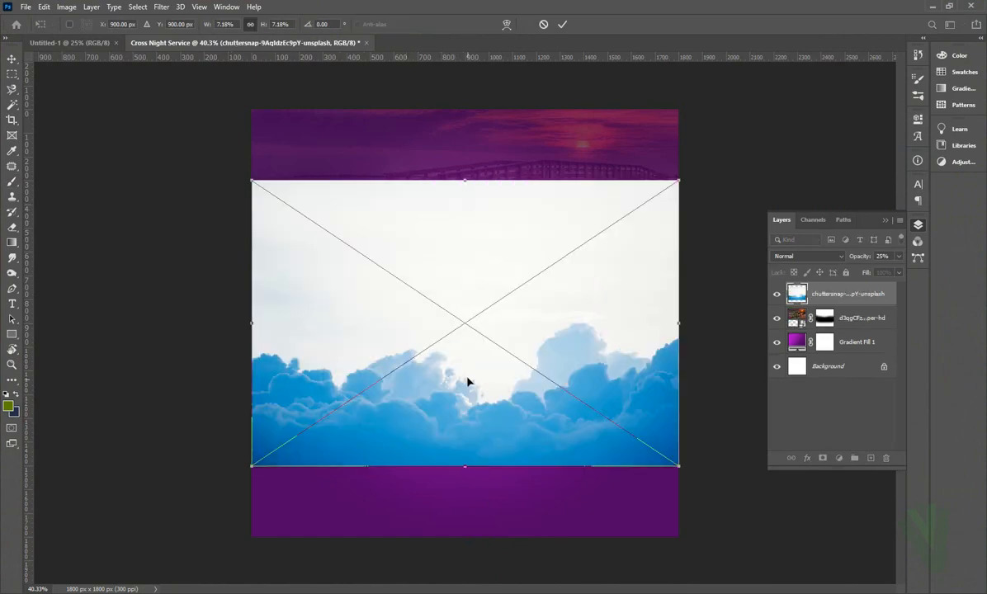
{"action": "left_click_drag", "start_coordinate": [467, 381], "coordinate": [366, 175]}
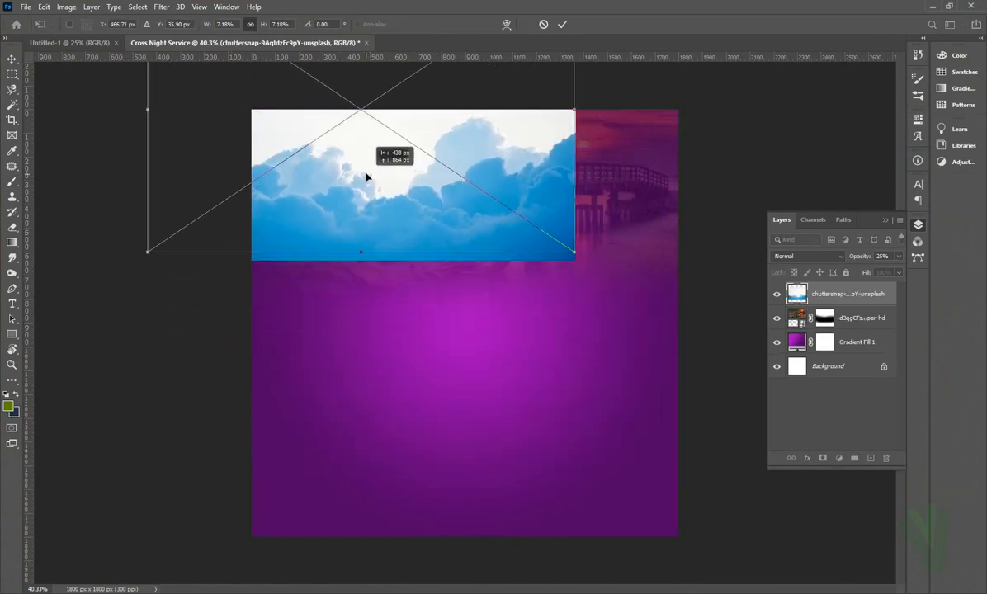
{"action": "left_click", "coordinate": [564, 25]}
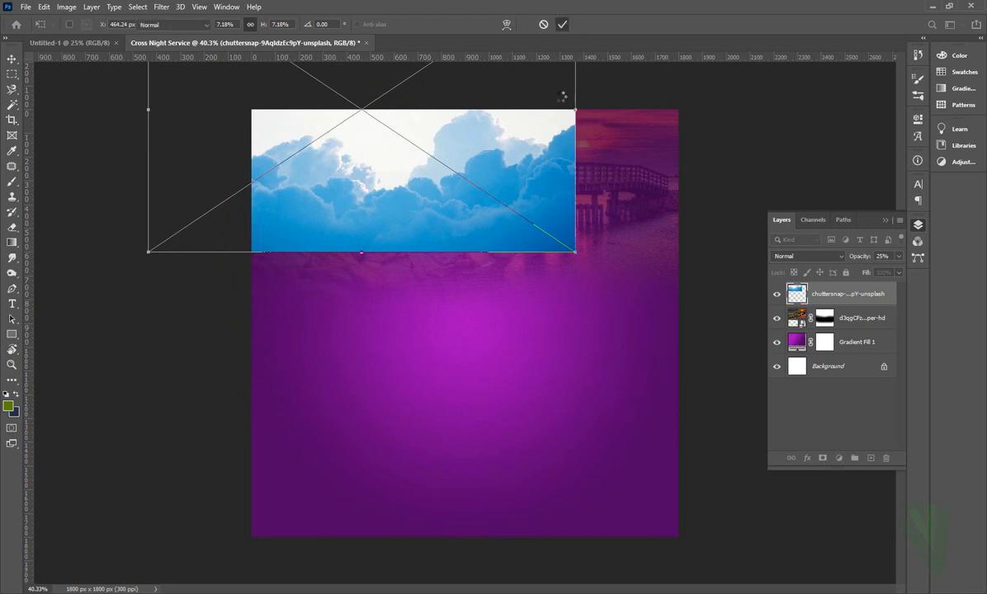
{"action": "key", "text": "b"}
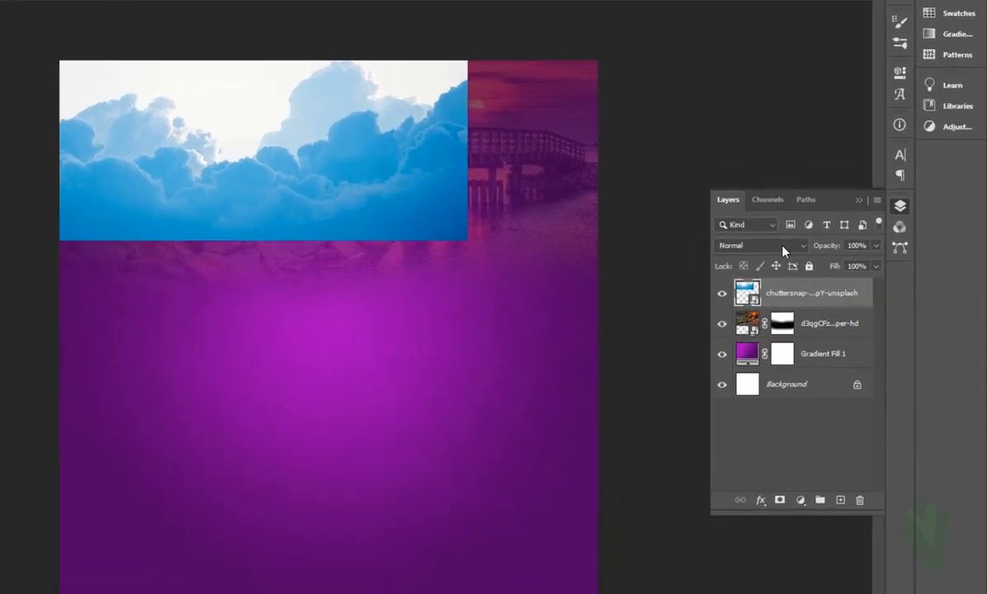
- Set the clouds layer's blend mode to Color Dodge and its opacity to 23%
{"action": "left_click", "coordinate": [812, 257]}
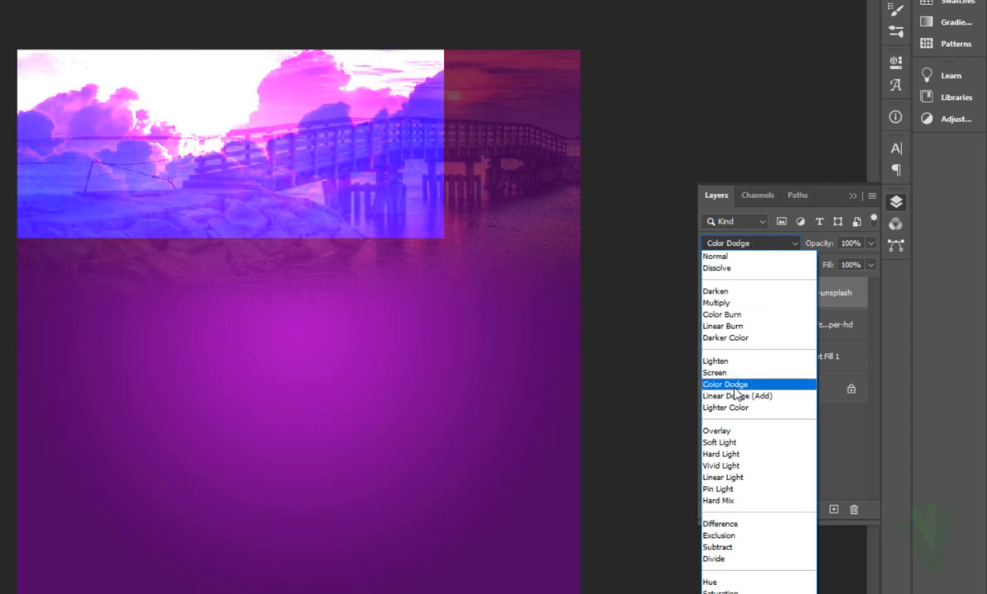
{"action": "left_click", "coordinate": [735, 386]}
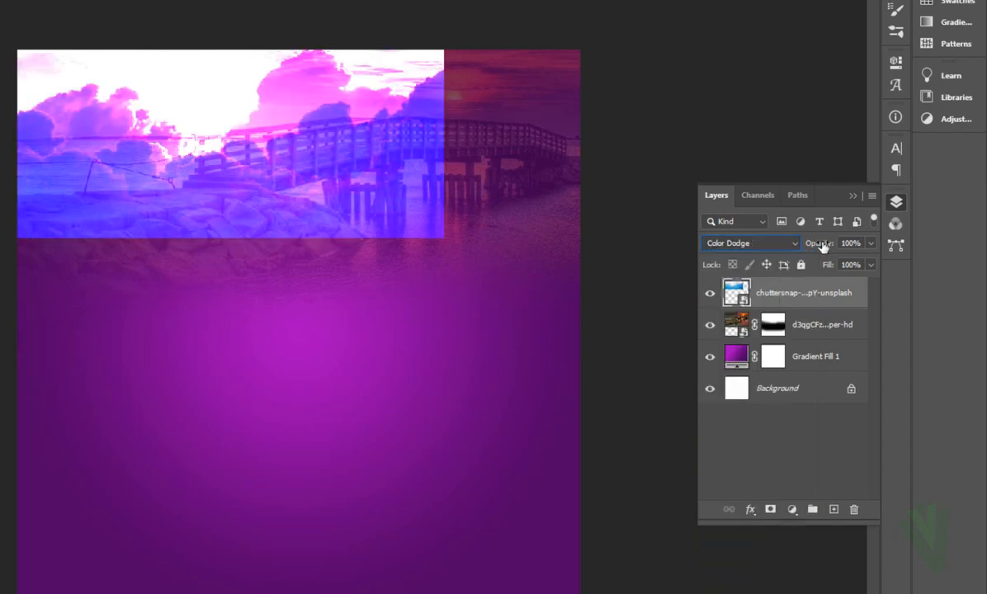
{"action": "left_click_drag", "start_coordinate": [822, 247], "coordinate": [798, 256]}
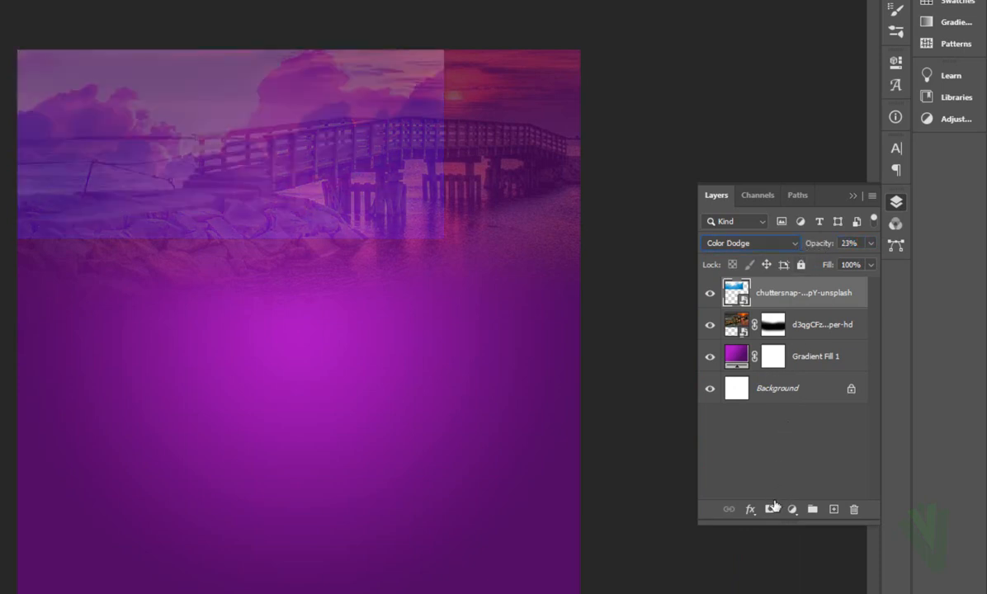
- Add a layer mask to the clouds layer and paint black with the 500 px soft brush to fade its right and lower edges
{"action": "left_click", "coordinate": [774, 505]}
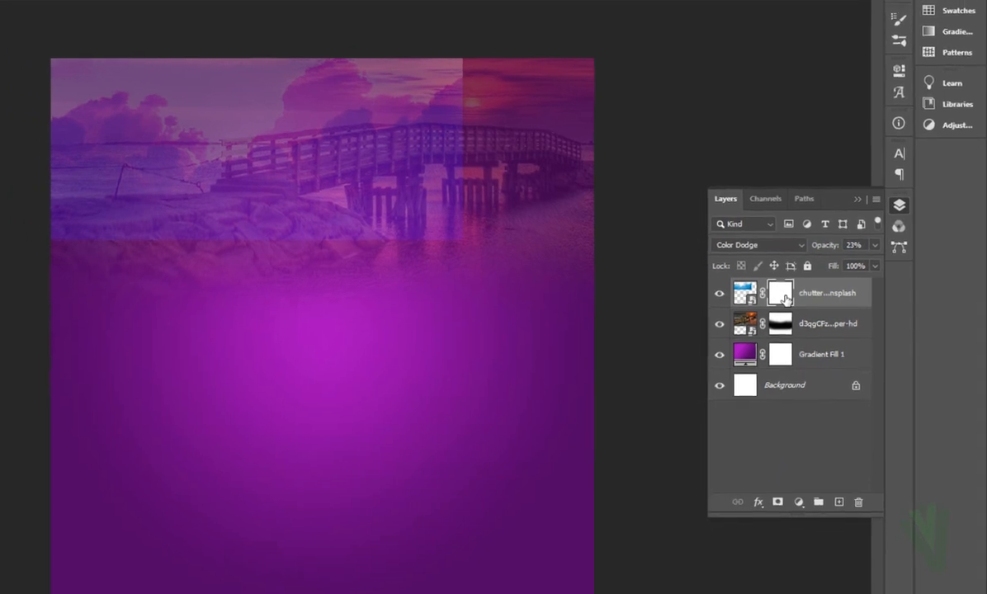
{"action": "key", "text": "b"}
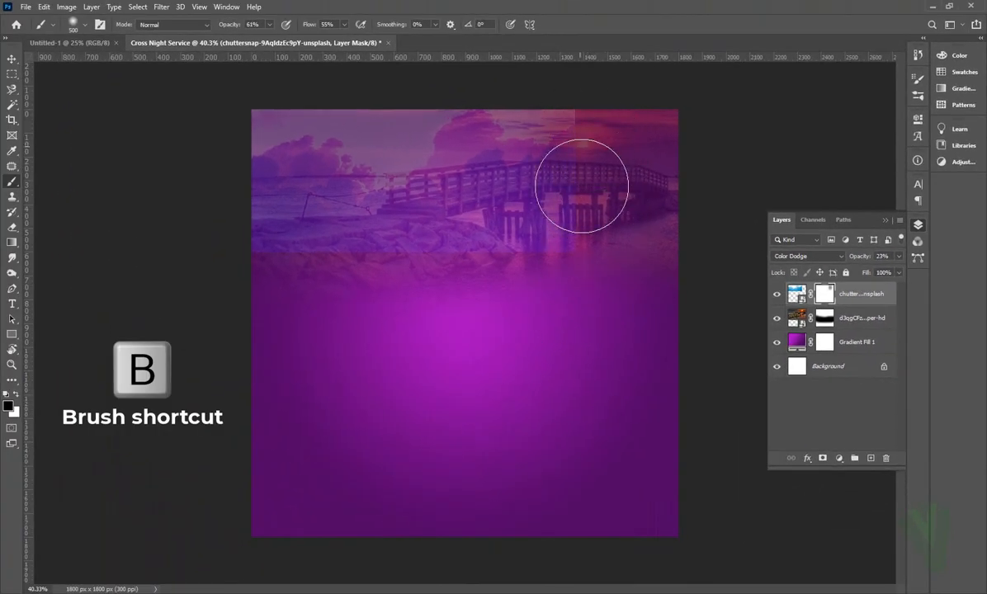
{"action": "mouse_move", "coordinate": [581, 186]}
{"action": "left_mouse_down"}
{"action": "mouse_move", "coordinate": [576, 159]}
{"action": "mouse_move", "coordinate": [514, 245]}
{"action": "mouse_move", "coordinate": [464, 256]}
{"action": "mouse_move", "coordinate": [504, 238]}
{"action": "mouse_move", "coordinate": [345, 272]}
{"action": "mouse_move", "coordinate": [540, 235]}
{"action": "mouse_move", "coordinate": [346, 268]}
{"action": "mouse_move", "coordinate": [380, 256]}
{"action": "mouse_move", "coordinate": [237, 243]}
{"action": "mouse_move", "coordinate": [409, 228]}
{"action": "mouse_move", "coordinate": [277, 253]}
{"action": "left_mouse_up"}
{"action": "mouse_move", "coordinate": [293, 244]}
{"action": "left_mouse_down"}
{"action": "mouse_move", "coordinate": [435, 227]}
{"action": "mouse_move", "coordinate": [580, 175]}
{"action": "left_mouse_up"}
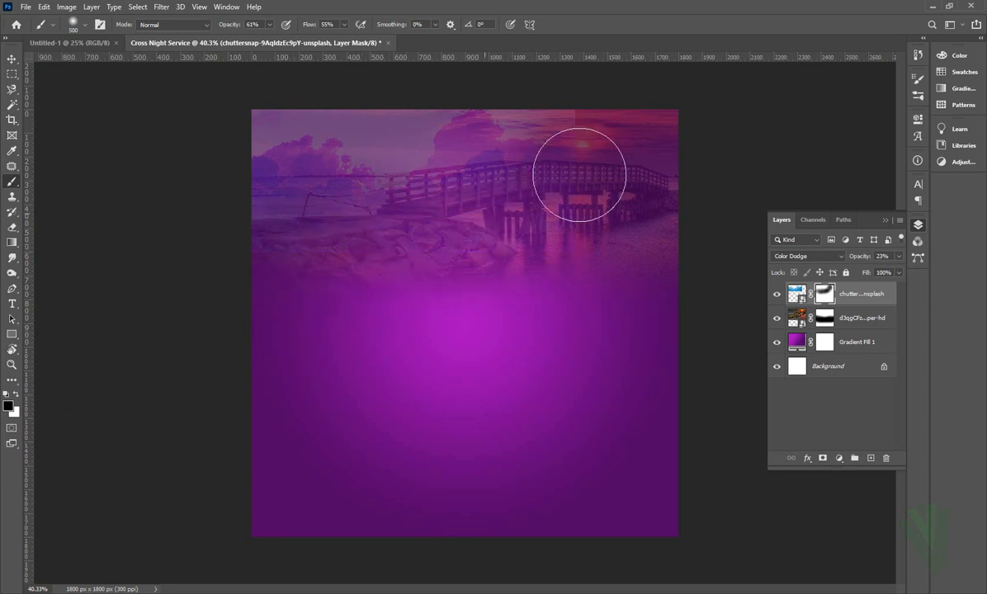
{"action": "mouse_move", "coordinate": [557, 129]}
{"action": "left_mouse_down"}
{"action": "mouse_move", "coordinate": [521, 140]}
{"action": "mouse_move", "coordinate": [489, 189]}
{"action": "left_mouse_up"}
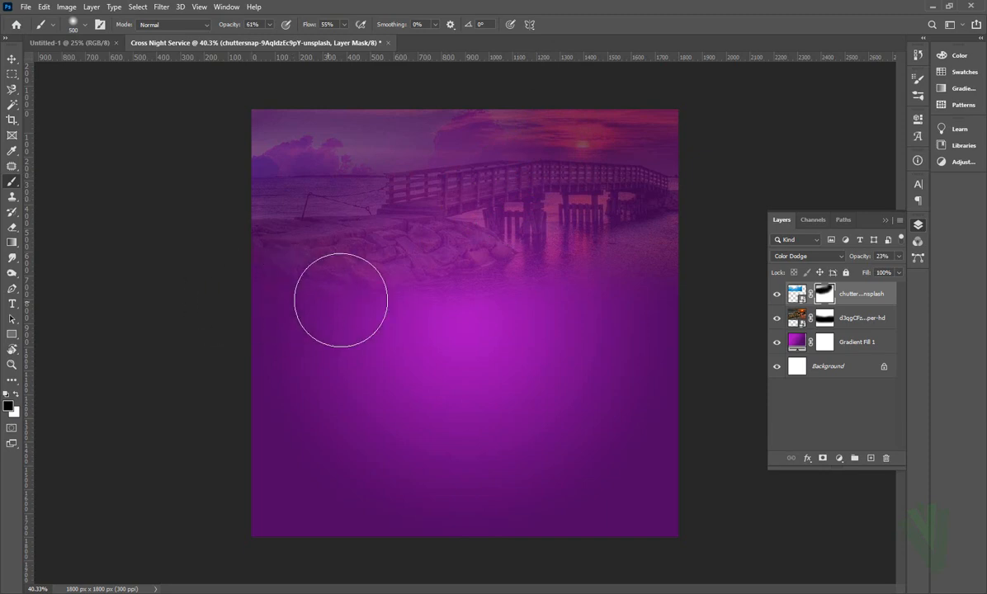
- Place the kindpng_2193473 church logo above the gradient fill layer, scaled down to a small emblem near the flyer's top, left of centre
{"action": "left_click", "coordinate": [11, 59]}
{"action": "left_click", "coordinate": [452, 273]}
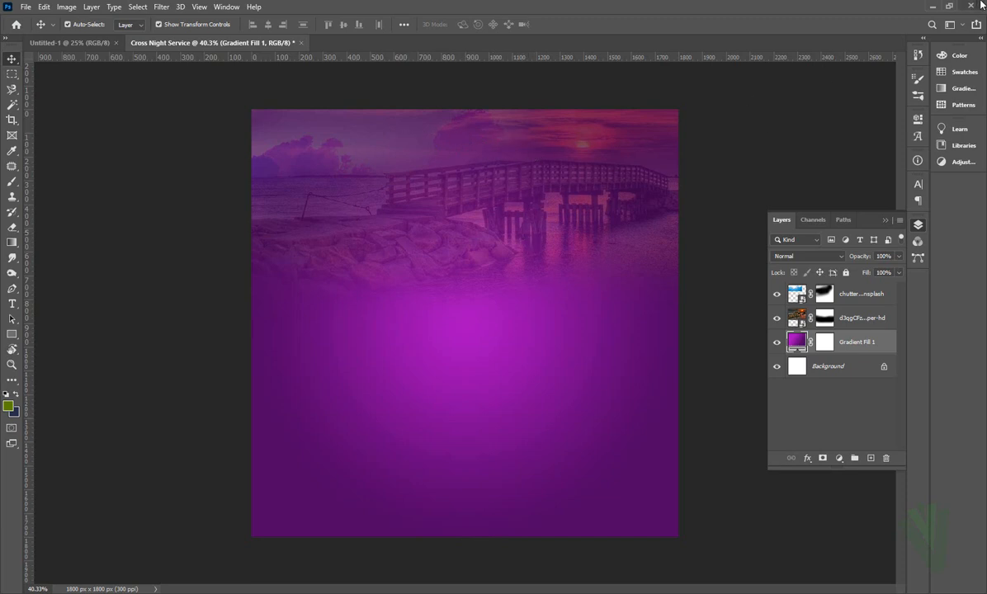
{"action": "left_click", "coordinate": [933, 8]}
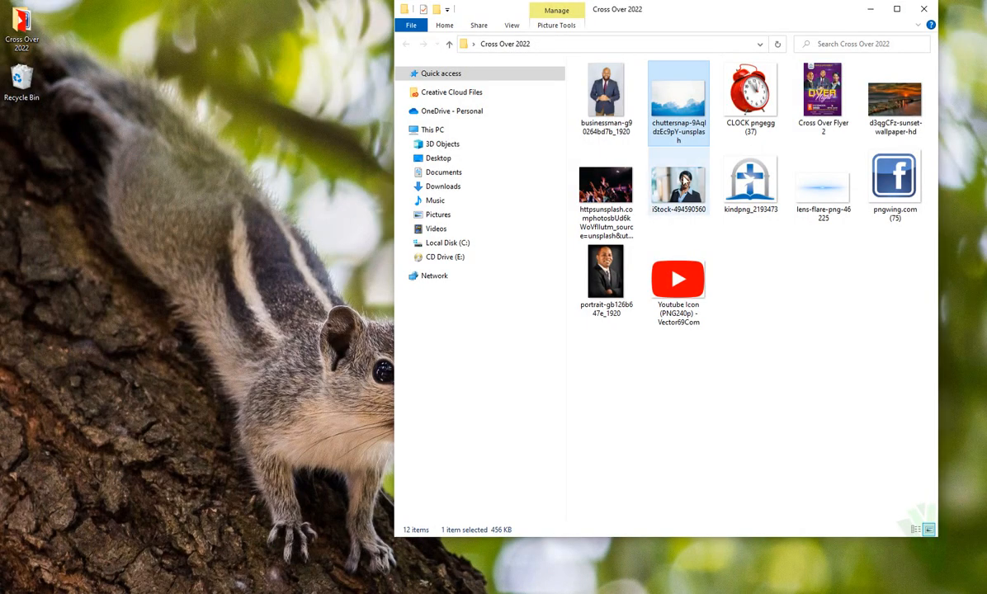
{"action": "left_click_drag", "start_coordinate": [753, 183], "coordinate": [359, 158]}
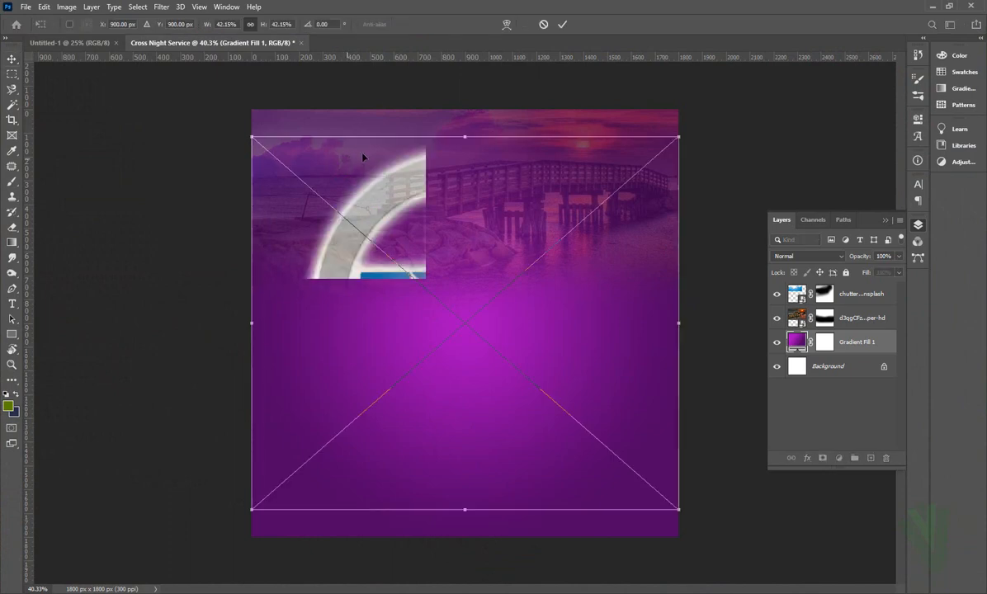
{"action": "left_click_drag", "start_coordinate": [678, 134], "coordinate": [363, 127]}
{"action": "left_click_drag", "start_coordinate": [421, 114], "coordinate": [367, 156]}
{"action": "key", "text": "Return"}
- Undo the last change and lock the clouds and sunset image layers completely
{"action": "key", "text": "ctrl+z"}
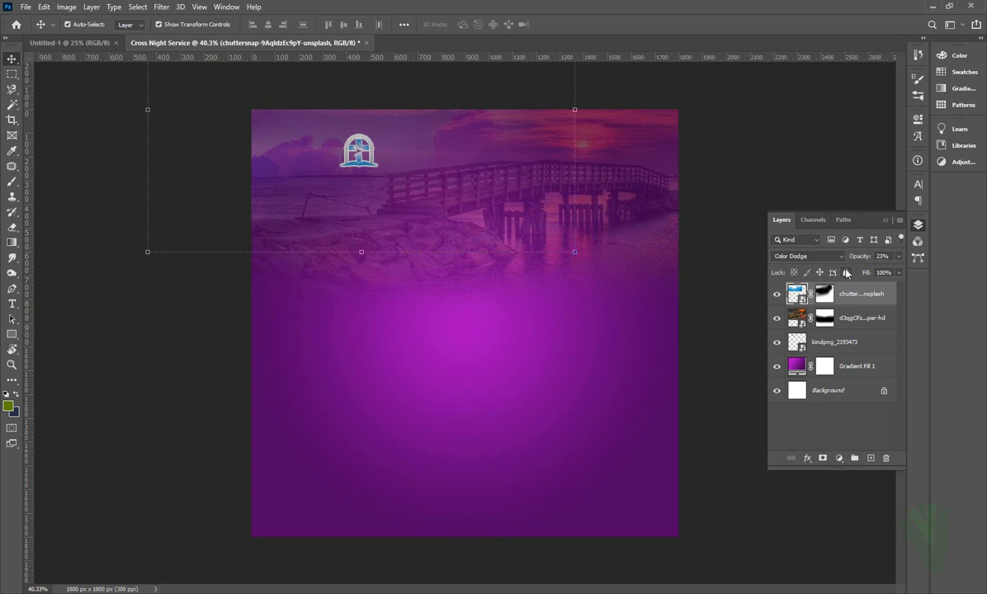
{"action": "left_click", "coordinate": [846, 273]}
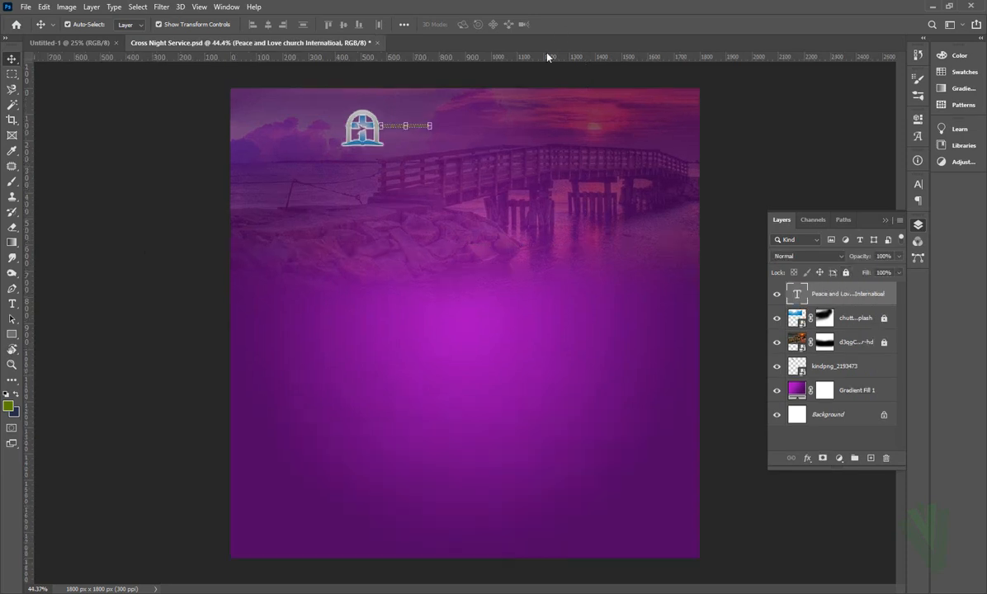
- Replace the "Peace and Love church International" text layer with the new text "Peace and love church" beside the logo
{"action": "key", "text": "Delete"}
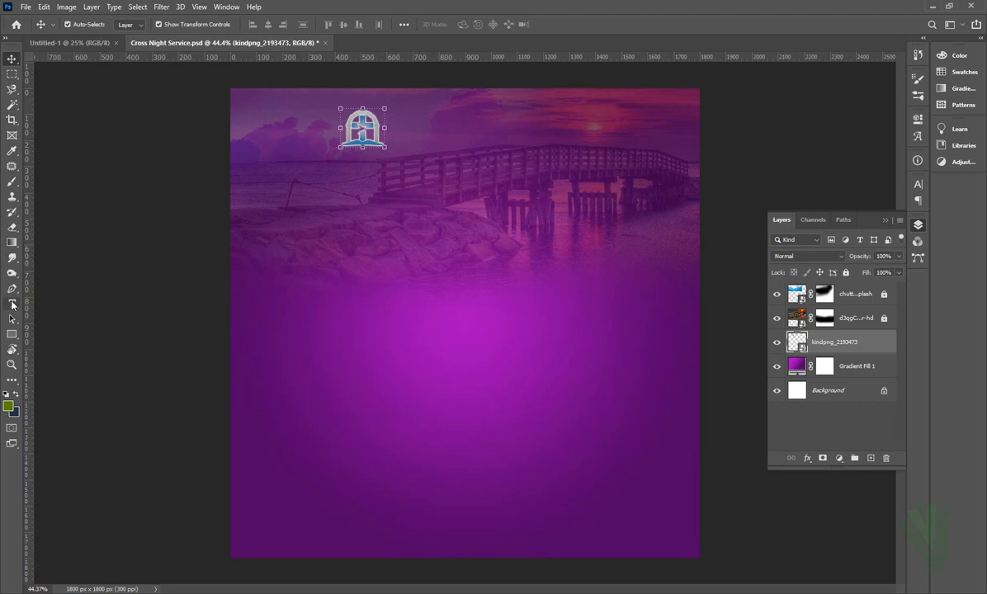
{"action": "left_click", "coordinate": [13, 304]}
{"action": "left_click", "coordinate": [421, 161]}
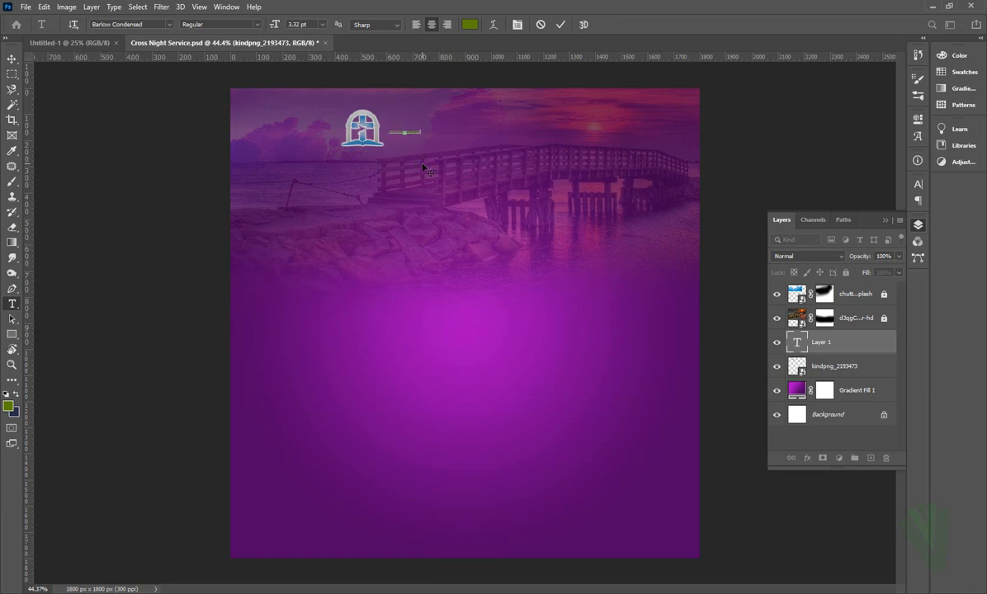
{"action": "left_click", "coordinate": [561, 26]}
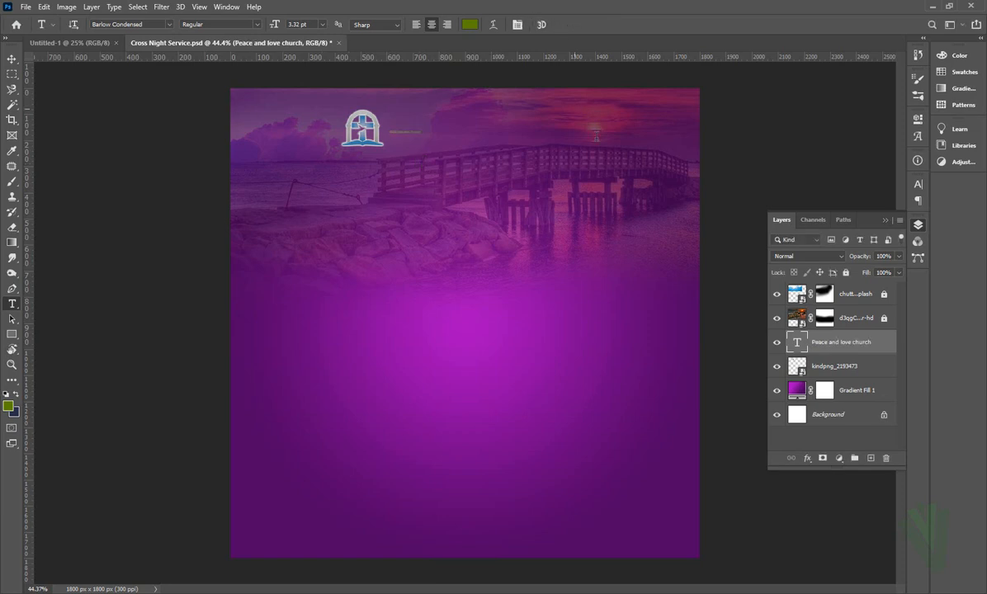
- Set the church name's text colour to white (ffffff)
{"action": "left_click", "coordinate": [11, 59]}
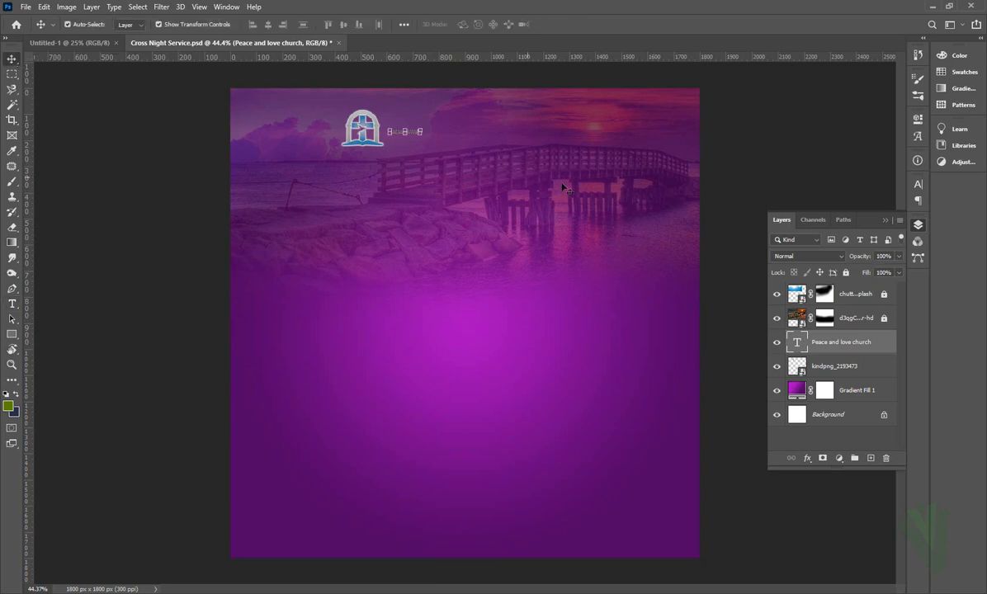
{"action": "left_click", "coordinate": [922, 186]}
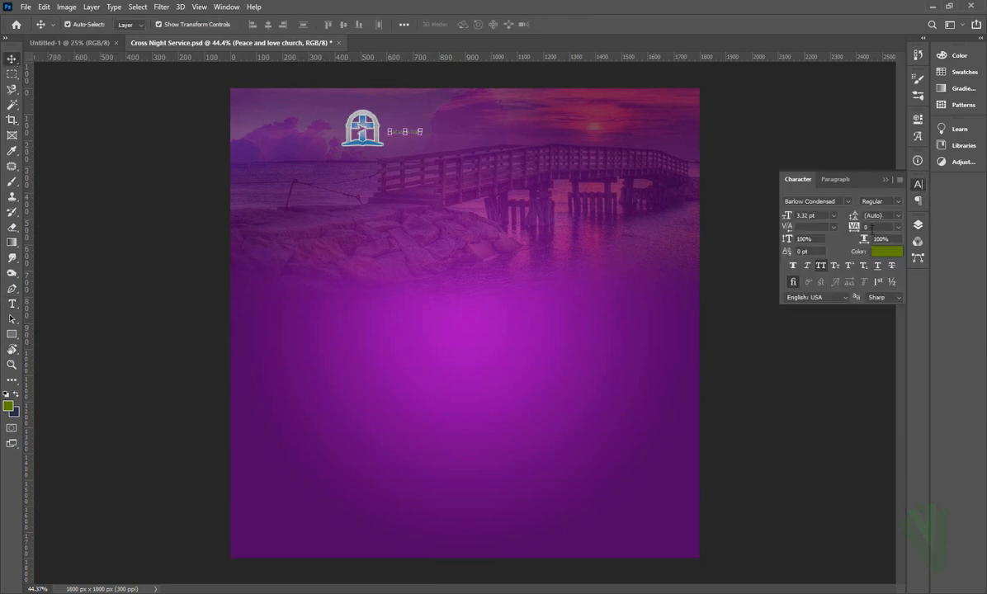
{"action": "left_click", "coordinate": [881, 252]}
{"action": "left_click_drag", "start_coordinate": [679, 294], "coordinate": [608, 266]}
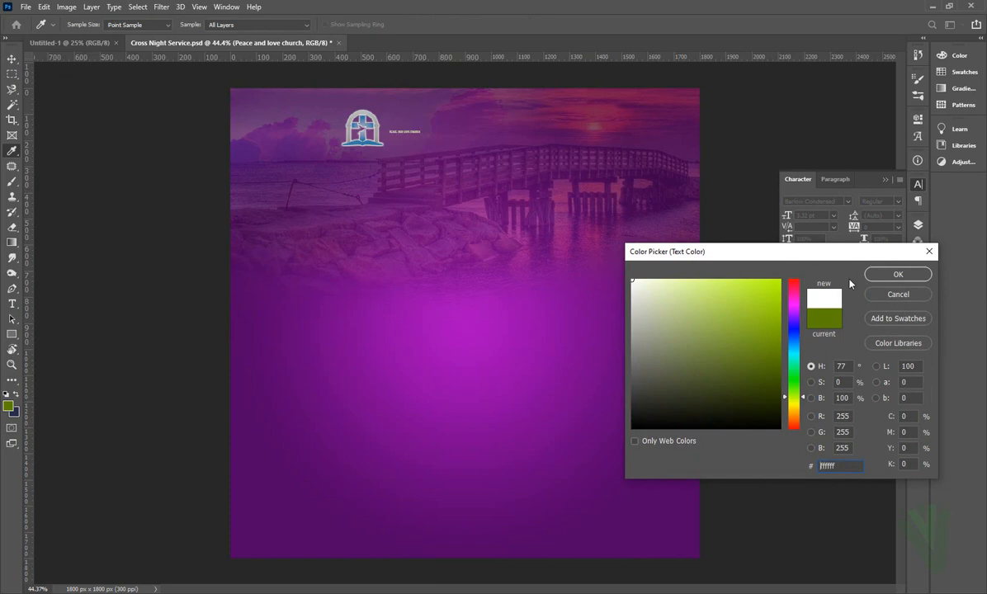
{"action": "key", "text": "Return"}
- Enlarge the church name text to about 20.28 pt, extending it to the right of the logo
{"action": "left_click_drag", "start_coordinate": [424, 128], "coordinate": [572, 158]}
{"action": "left_click", "coordinate": [584, 25]}
{"action": "key", "text": "ctrl+t"}
{"action": "left_click", "coordinate": [581, 25]}
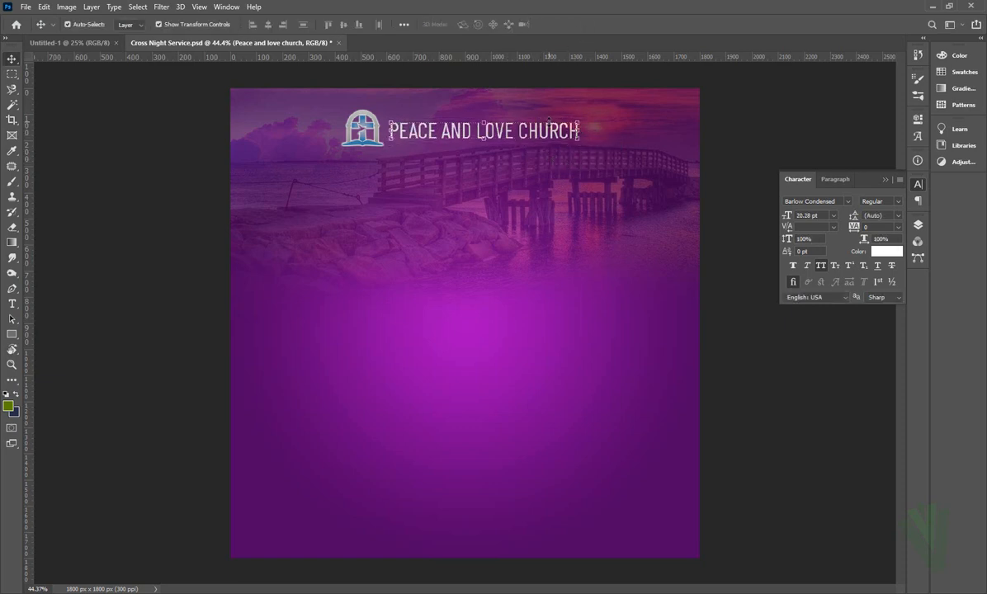
- Change the church name's font to Cinzel with the Bold style
{"action": "left_click", "coordinate": [850, 204]}
{"action": "type", "text": "c"}
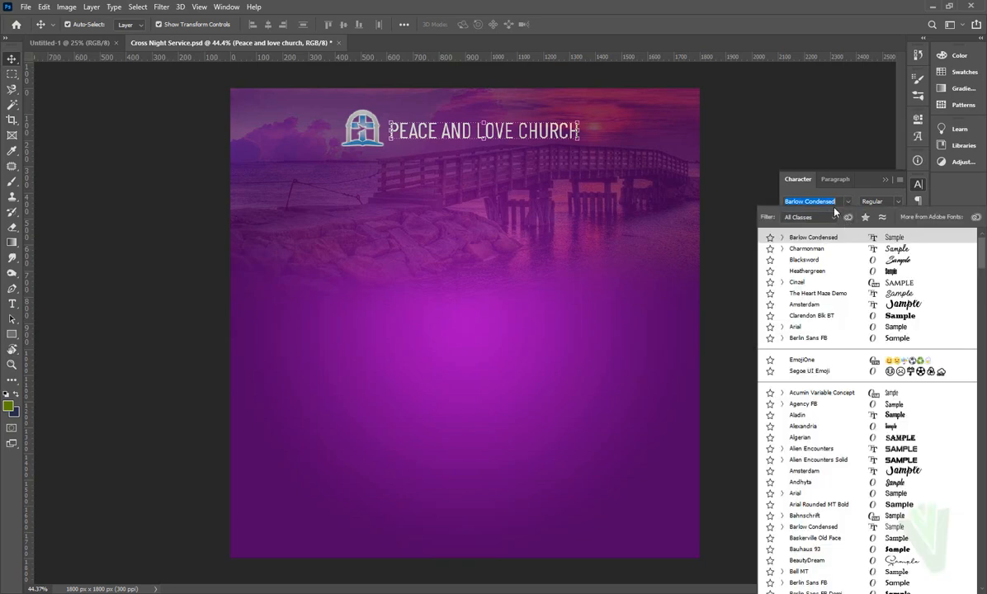
{"action": "type", "text": "inzel"}
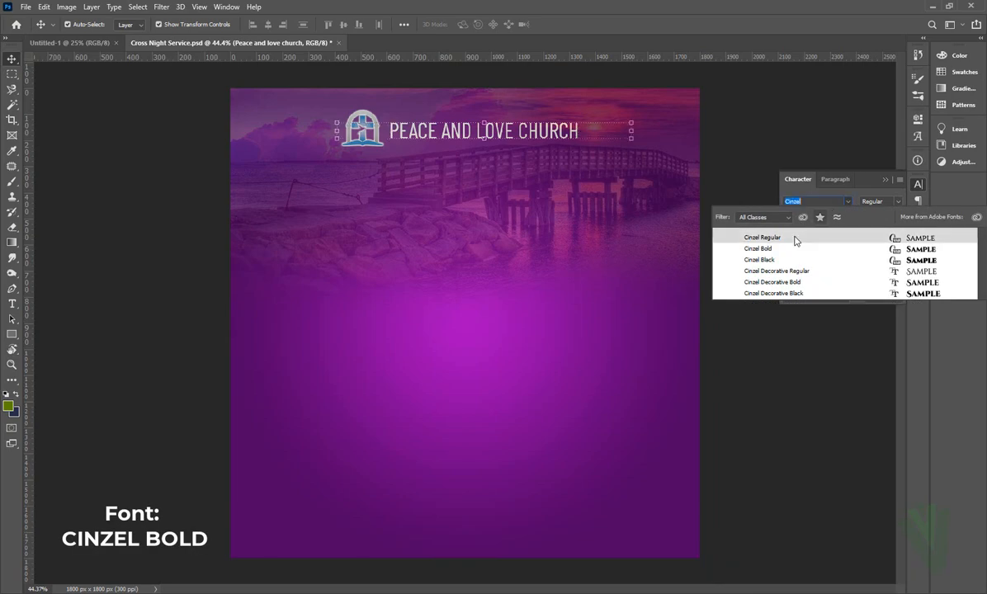
{"action": "left_click", "coordinate": [793, 238]}
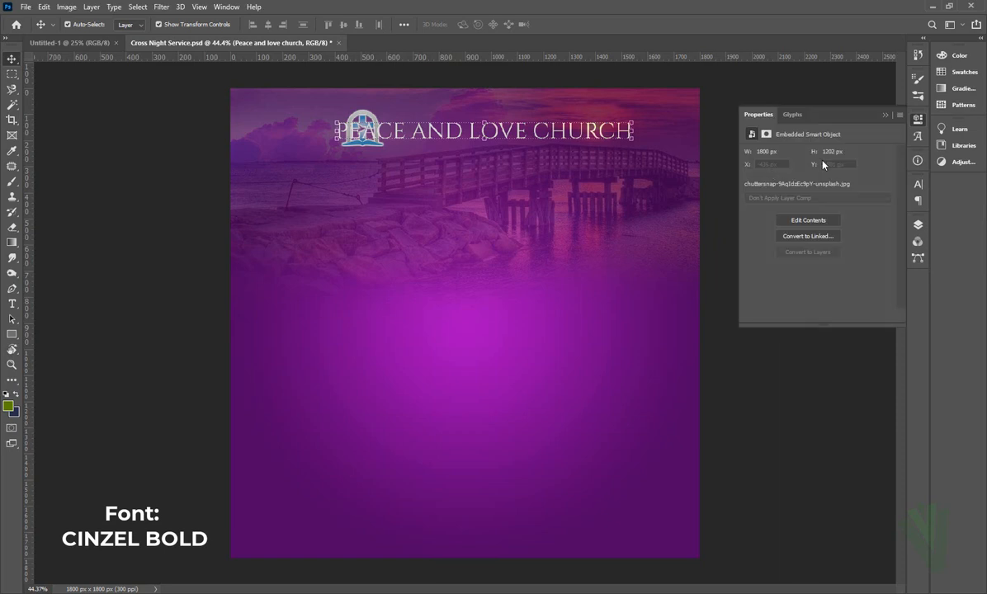
{"action": "left_click", "coordinate": [918, 184]}
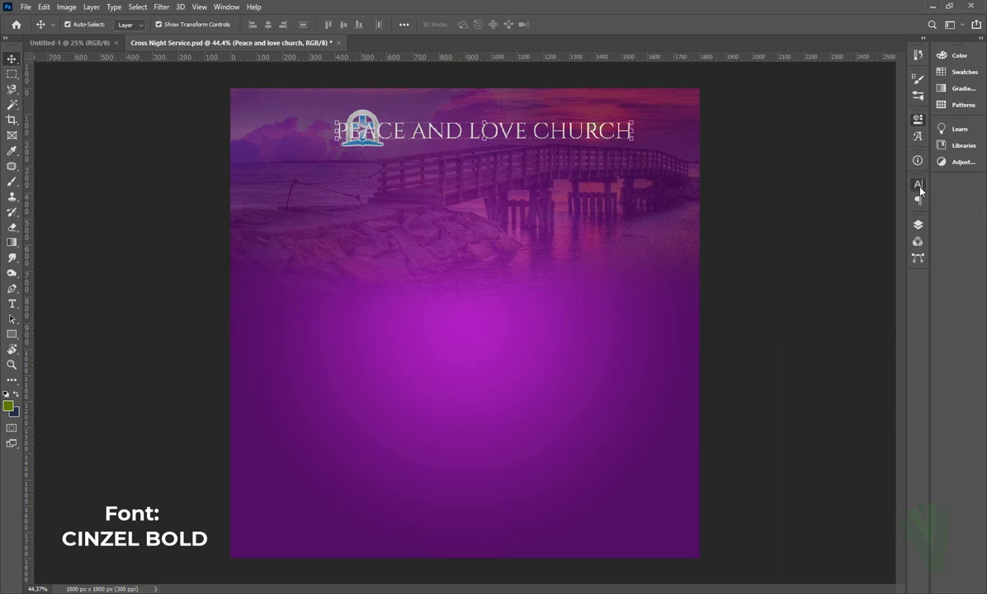
{"action": "left_click", "coordinate": [899, 205]}
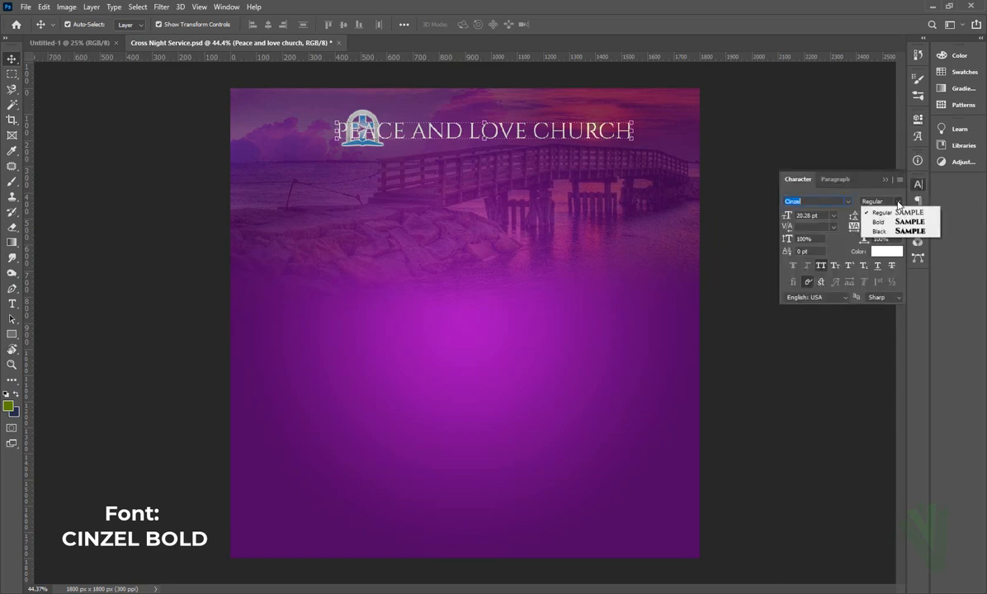
{"action": "left_click", "coordinate": [879, 218]}
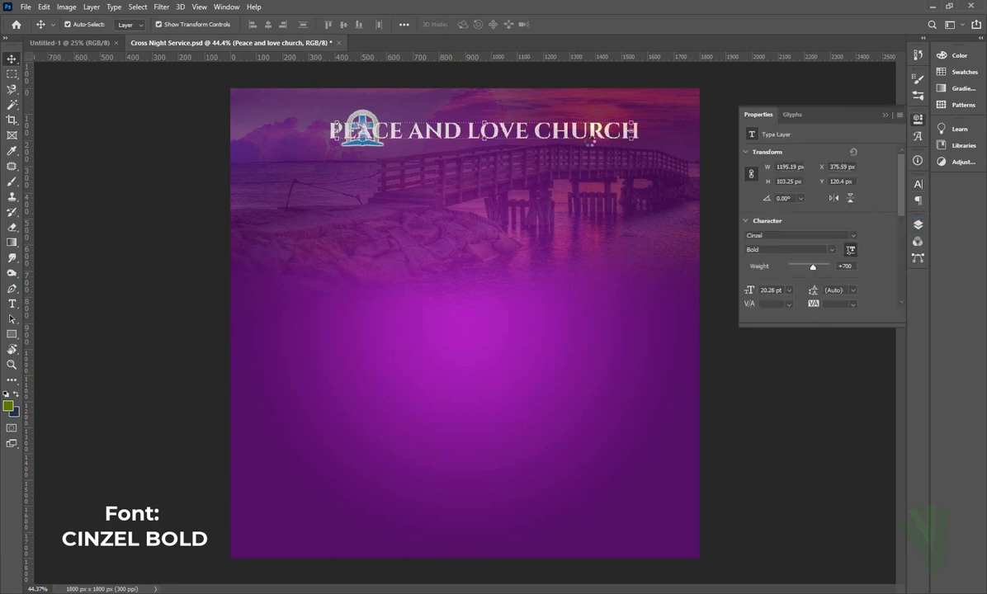
- Scale the church name down to about 79%, roughly 16.06 pt, and move it just to the right of the logo
{"action": "key", "text": "ctrl+t"}
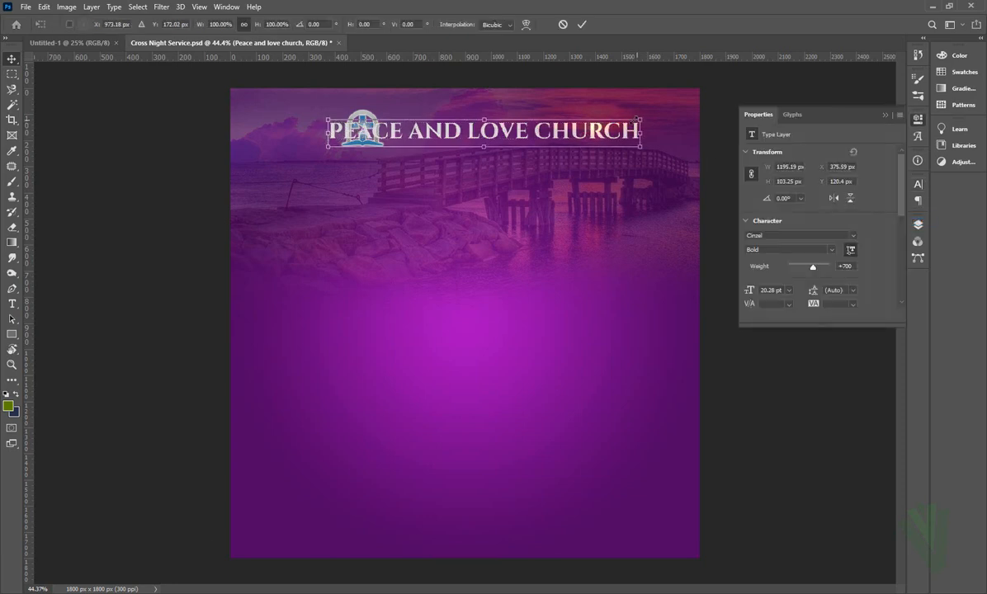
{"action": "left_click_drag", "start_coordinate": [639, 121], "coordinate": [579, 127]}
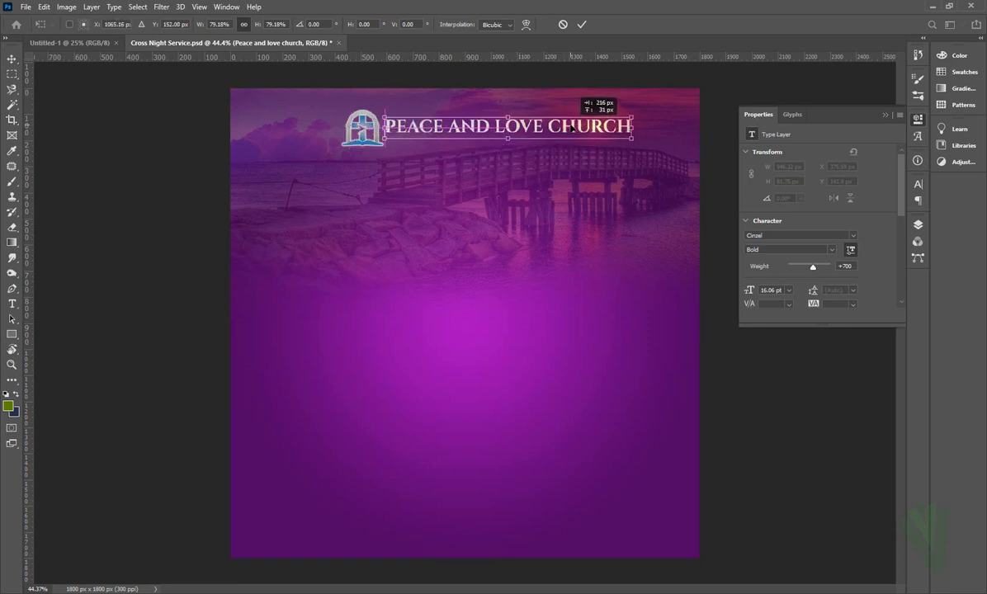
{"action": "left_click", "coordinate": [582, 24]}
- Select the logo and church name together, move them slightly left and nudge them down a little, leaving them deselected
{"action": "left_click", "coordinate": [370, 131], "text": "shift"}
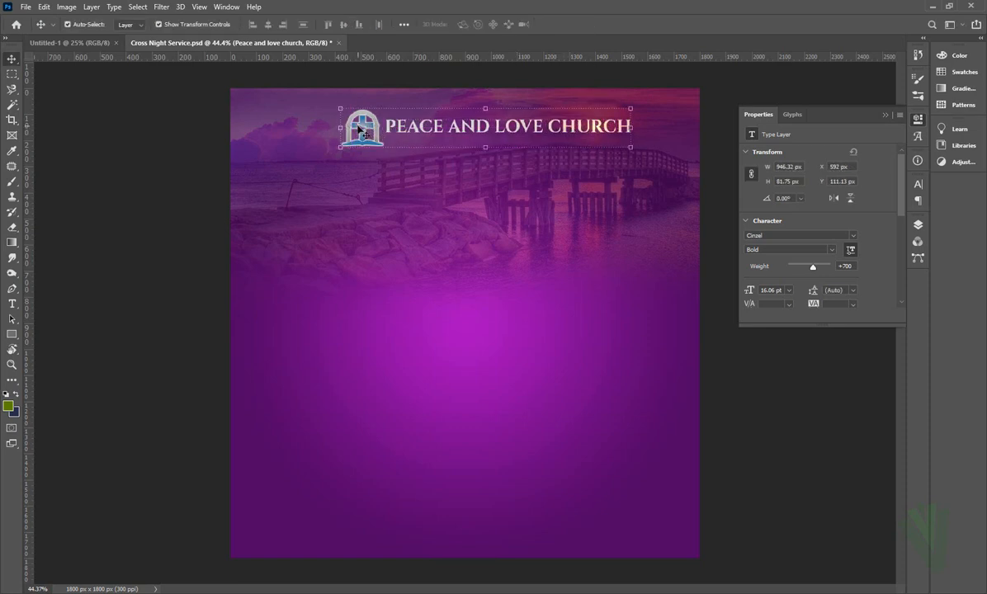
{"action": "left_click_drag", "start_coordinate": [422, 128], "coordinate": [413, 128]}
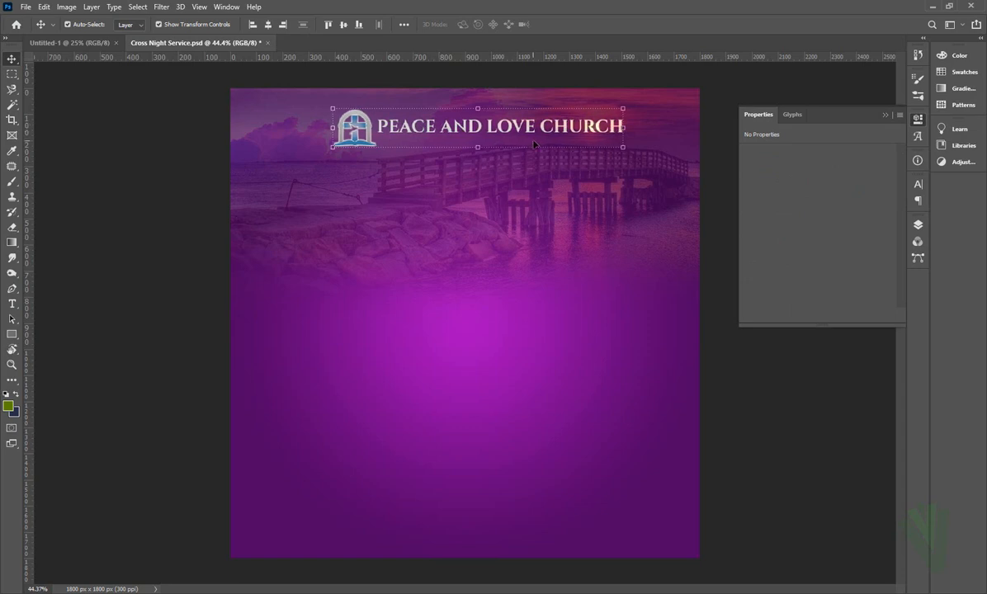
{"action": "key", "text": "Down"}
{"action": "key", "text": "Down"}
{"action": "key", "text": "Down"}
{"action": "key", "text": "Down"}
{"action": "key", "text": "Down"}
{"action": "key", "text": "Down"}
{"action": "key", "text": "Down"}
{"action": "key", "text": "Down"}
{"action": "key", "text": "Down"}
{"action": "key", "text": "Down"}
{"action": "key", "text": "Down"}
{"action": "key", "text": "Down"}
{"action": "key", "text": "Down"}
{"action": "key", "text": "Down"}
{"action": "key", "text": "Down"}
{"action": "left_click", "coordinate": [552, 184]}
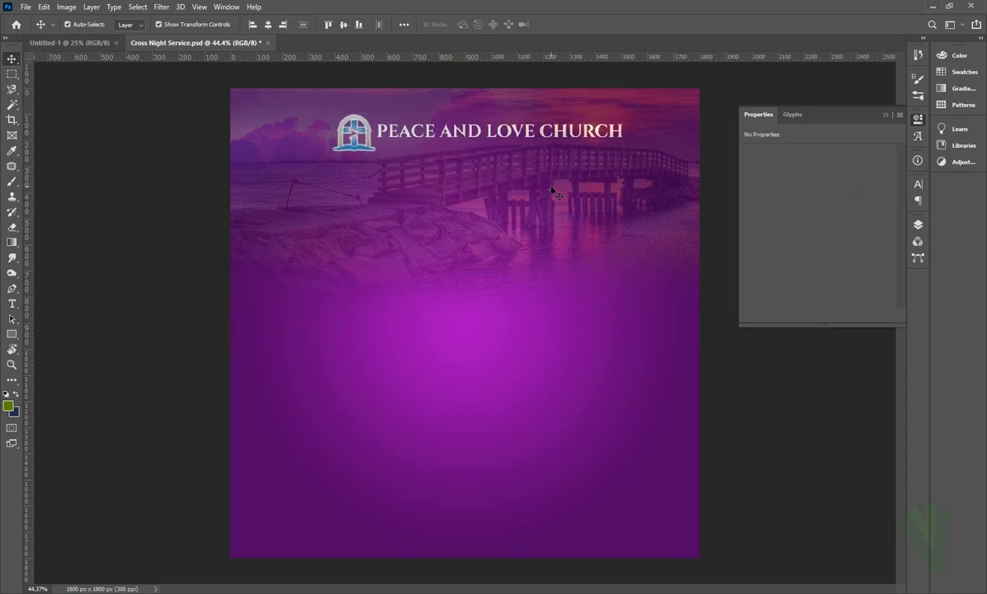
- Add the text "Internatioal" at about 14.31 pt directly below the church name, starting at the name's left edge
{"action": "key", "text": "t"}
{"action": "left_click", "coordinate": [375, 159]}
{"action": "type", "text": "Internatioal"}
{"action": "key", "text": "ctrl+Return"}
{"action": "key", "text": "v"}
{"action": "left_click_drag", "start_coordinate": [403, 154], "coordinate": [498, 139]}
{"action": "key", "text": "Return"}
- Give the Internatioal line a lighter Cinzel style, widen its letter spacing and tuck it just beneath the church name
{"action": "left_click", "coordinate": [917, 184]}
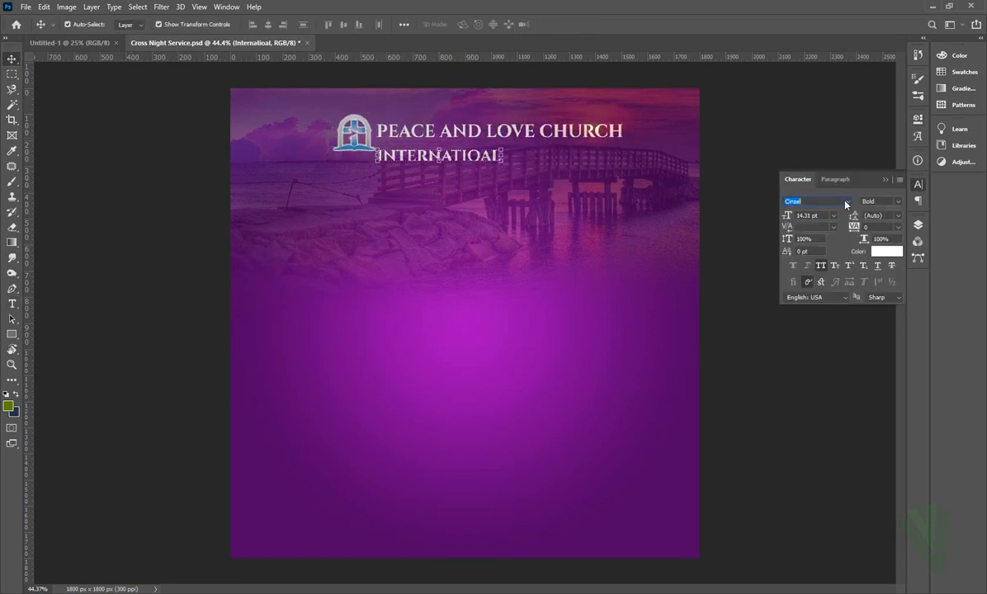
{"action": "left_click", "coordinate": [898, 202]}
{"action": "left_click", "coordinate": [878, 213]}
{"action": "left_click_drag", "start_coordinate": [854, 227], "coordinate": [876, 227]}
{"action": "left_click_drag", "start_coordinate": [556, 161], "coordinate": [557, 155]}
- Shift the logo slightly left and adjust the Internatioal line's size and letter spacing so it spans the church name's width
{"action": "left_click_drag", "start_coordinate": [354, 132], "coordinate": [346, 133]}
{"action": "left_click", "coordinate": [479, 147]}
{"action": "left_click_drag", "start_coordinate": [854, 227], "coordinate": [859, 227]}
{"action": "left_click_drag", "start_coordinate": [529, 148], "coordinate": [552, 147]}
{"action": "left_click_drag", "start_coordinate": [854, 227], "coordinate": [860, 230]}
{"action": "left_click_drag", "start_coordinate": [787, 215], "coordinate": [783, 215]}
{"action": "left_click_drag", "start_coordinate": [854, 227], "coordinate": [879, 223]}
{"action": "left_click", "coordinate": [508, 185]}
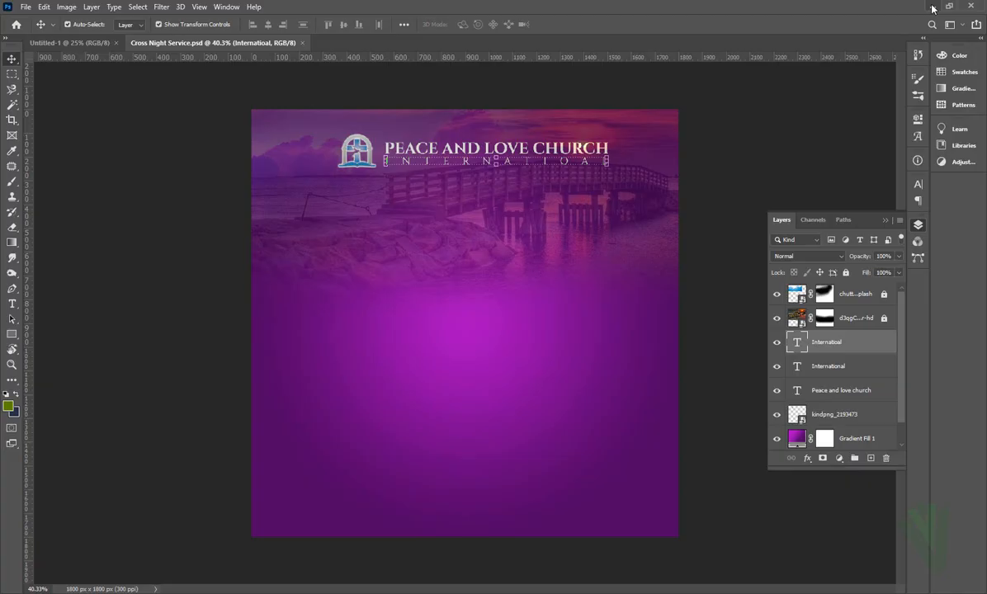
- Place the businessman photo from the Cross Over 2022 folder at about 17.95% scale below the header, as the topmost layer, and save
{"action": "left_click", "coordinate": [933, 6]}
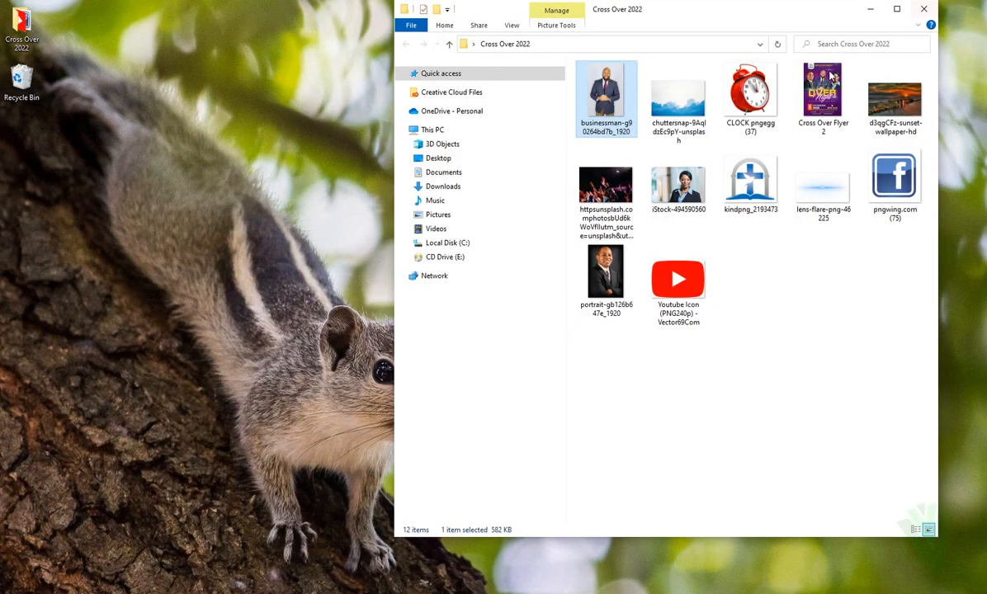
{"action": "left_click_drag", "start_coordinate": [609, 96], "coordinate": [451, 323]}
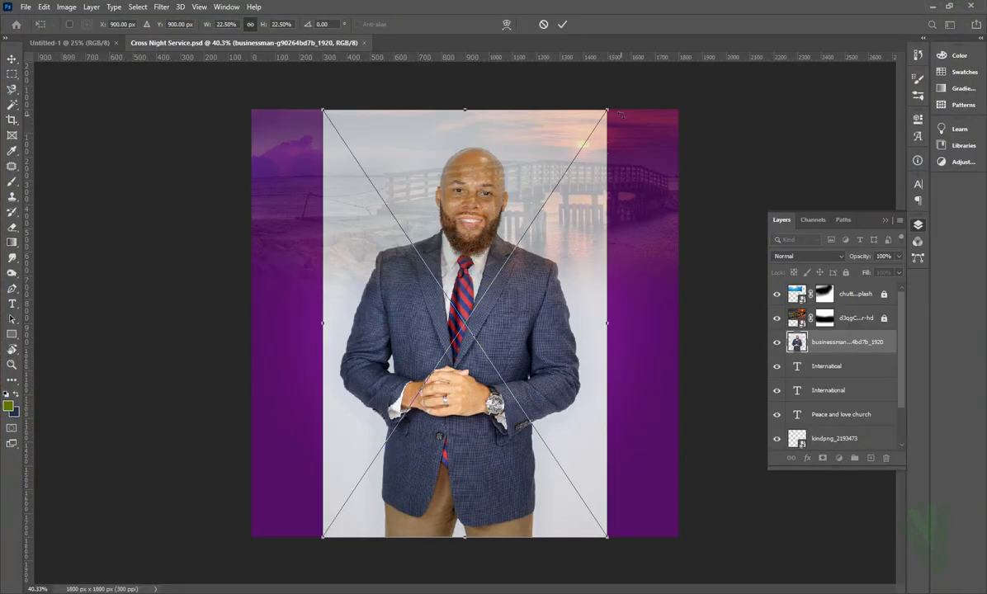
{"action": "left_click_drag", "start_coordinate": [609, 108], "coordinate": [548, 196]}
{"action": "left_click_drag", "start_coordinate": [499, 272], "coordinate": [518, 247]}
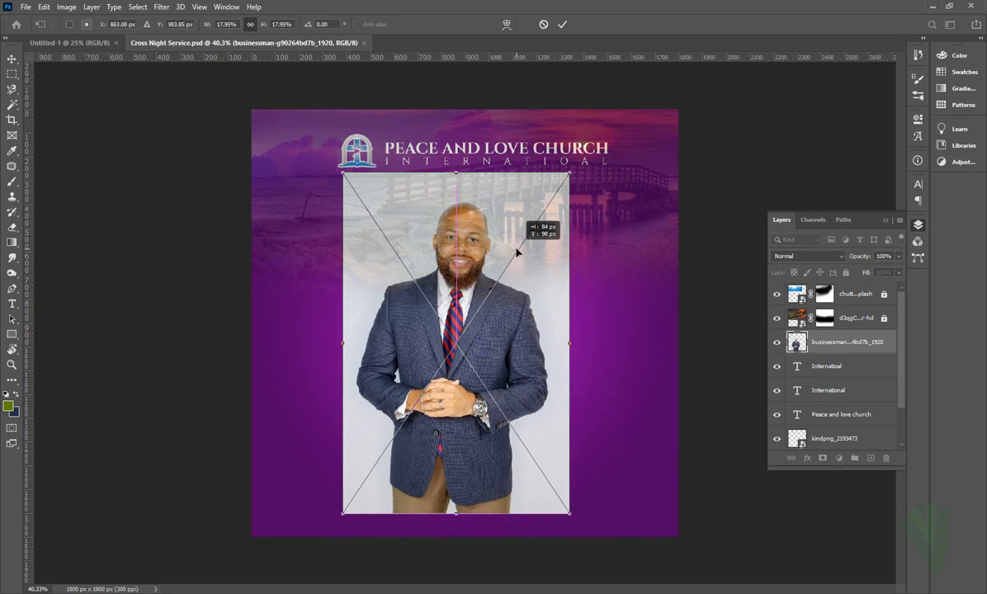
{"action": "left_click", "coordinate": [563, 27]}
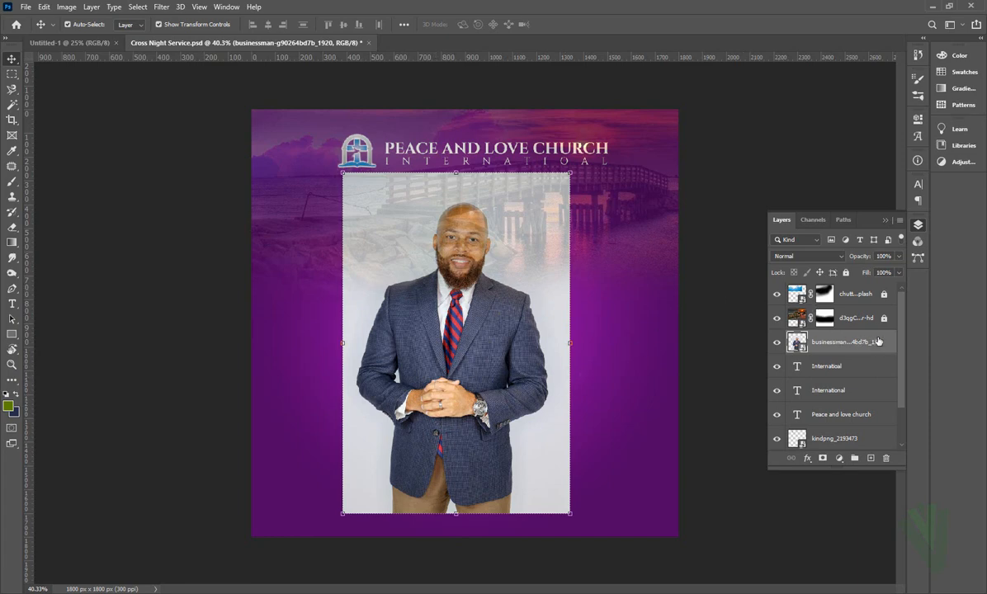
{"action": "left_click_drag", "start_coordinate": [865, 341], "coordinate": [858, 281]}
{"action": "key", "text": "ctrl+s"}
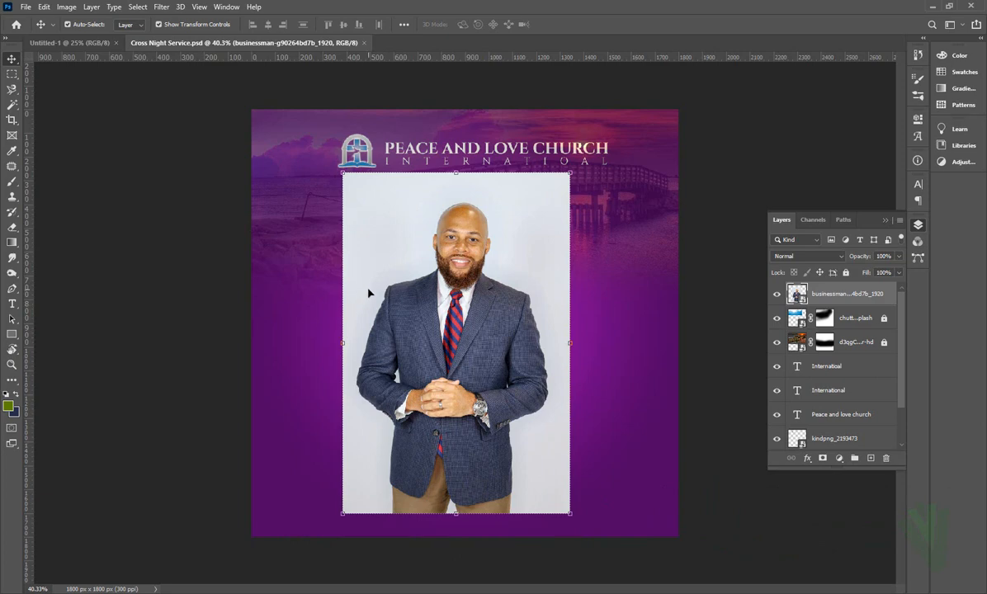
- Rasterize the businessman layer and delete its white background selected with the Magic Wand, deselect and save the file
{"action": "left_click", "coordinate": [12, 105]}
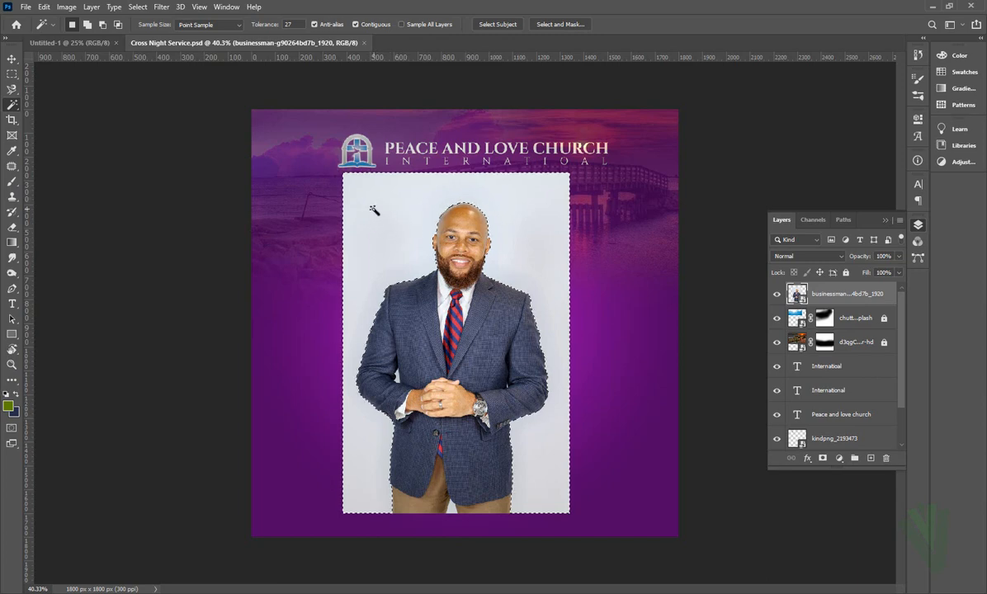
{"action": "left_click", "coordinate": [377, 213]}
{"action": "right_click", "coordinate": [833, 294]}
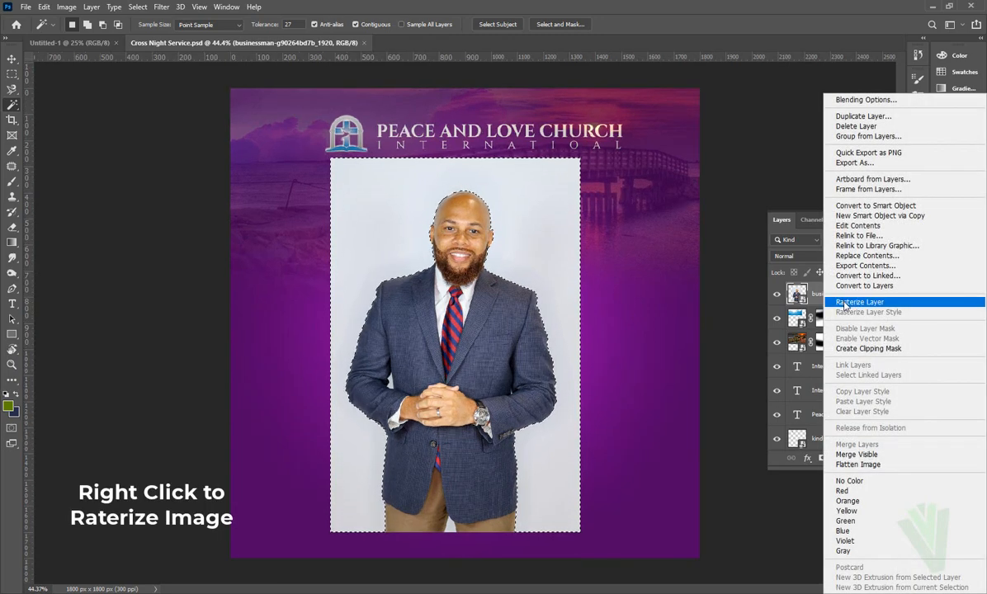
{"action": "left_click", "coordinate": [839, 303]}
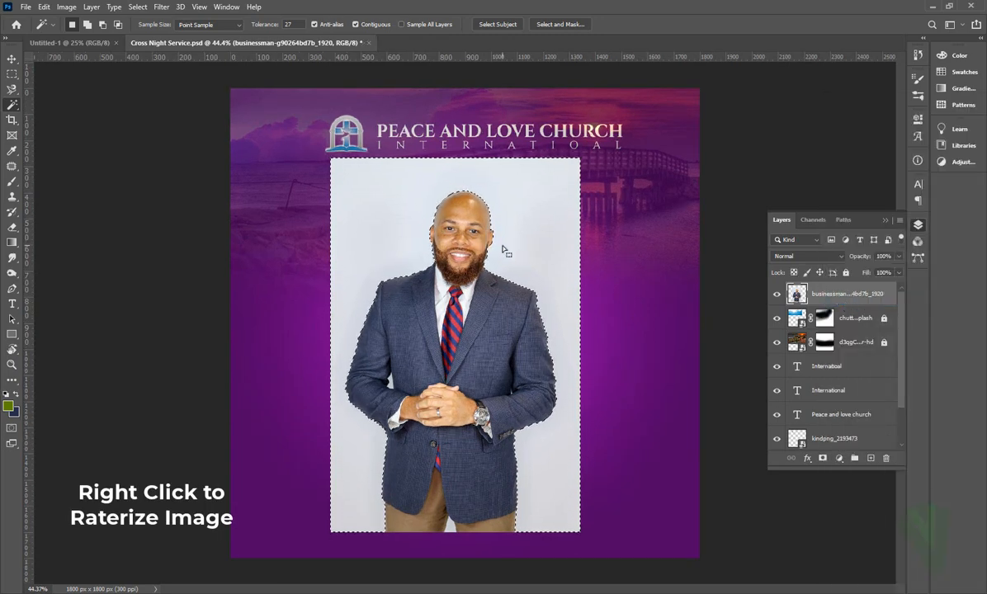
{"action": "key", "text": "Delete"}
{"action": "key", "text": "Delete"}
{"action": "key", "text": "ctrl+d"}
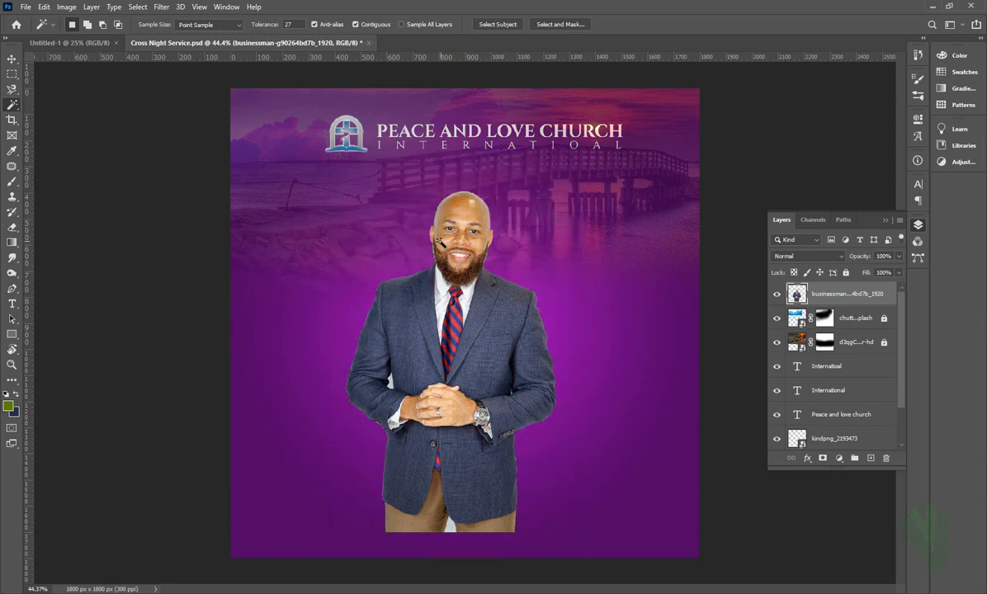
{"action": "key", "text": "v"}
{"action": "key", "text": "ctrl+s"}
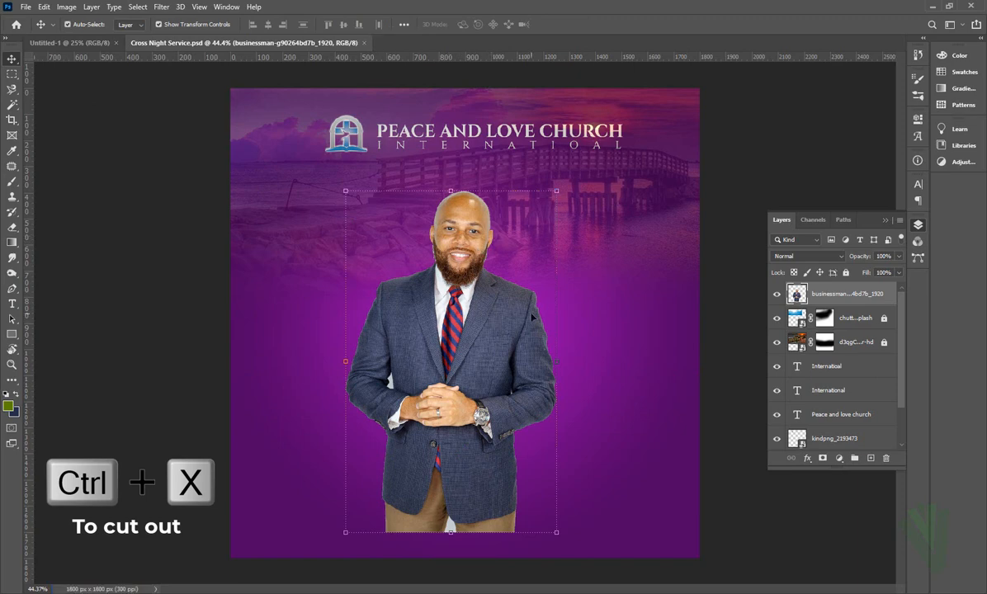
- Place the portrait photo from the Cross Over 2022 folder at about 12.10% scale to the left of the businessman and save
{"action": "left_click", "coordinate": [933, 7]}
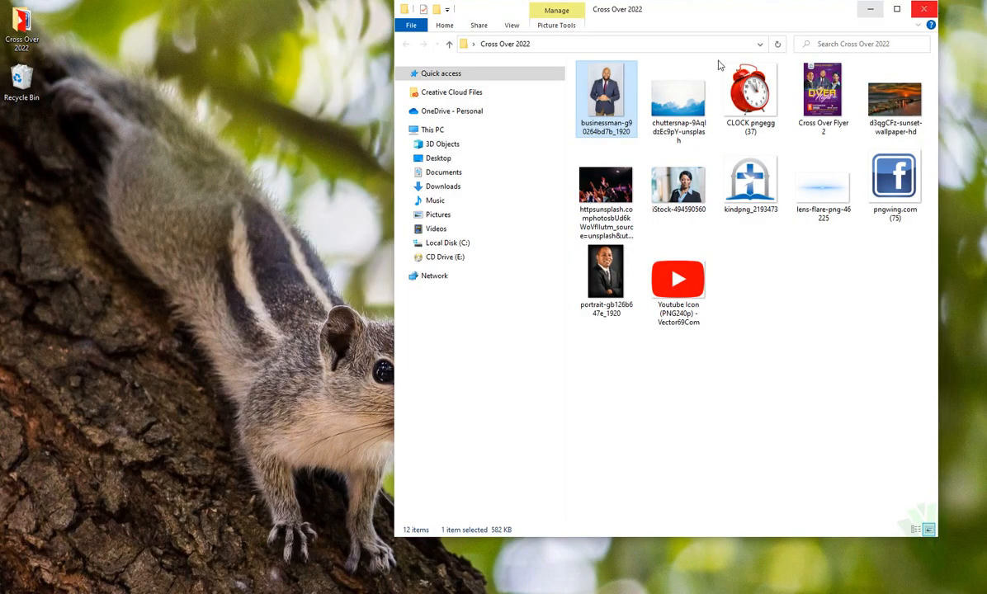
{"action": "left_click", "coordinate": [602, 281]}
{"action": "left_click_drag", "start_coordinate": [602, 280], "coordinate": [271, 256]}
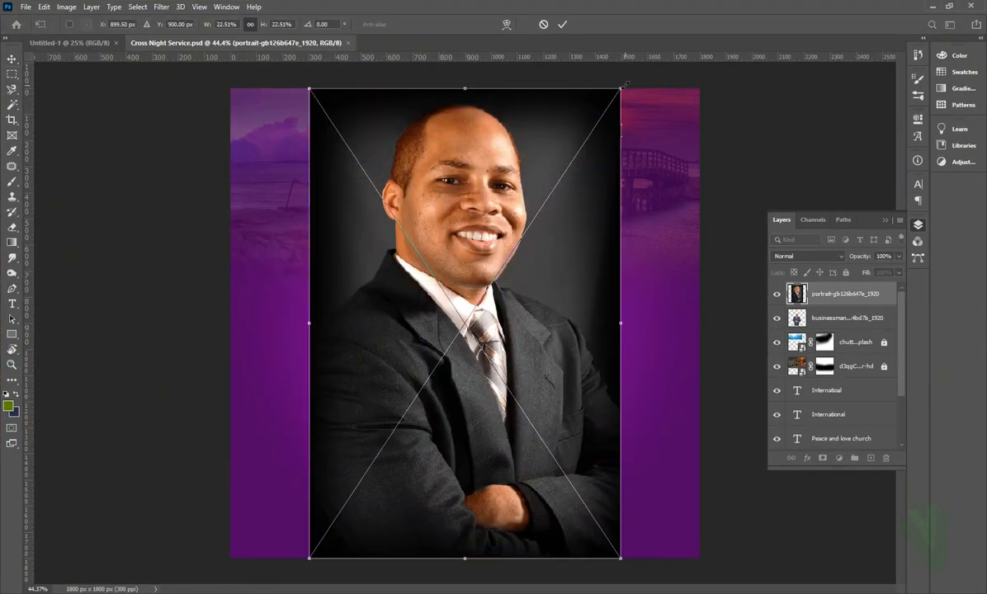
{"action": "left_click_drag", "start_coordinate": [621, 87], "coordinate": [505, 215]}
{"action": "left_click_drag", "start_coordinate": [453, 330], "coordinate": [372, 271]}
{"action": "left_click_drag", "start_coordinate": [434, 175], "coordinate": [385, 246]}
{"action": "left_click_drag", "start_coordinate": [335, 289], "coordinate": [366, 251]}
{"action": "left_click_drag", "start_coordinate": [361, 249], "coordinate": [358, 250]}
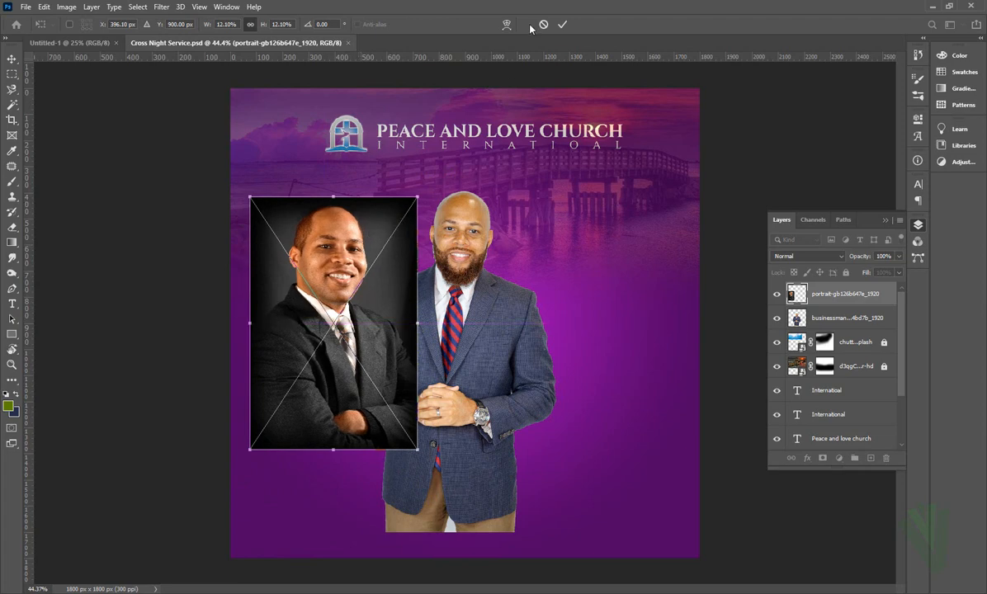
{"action": "left_click", "coordinate": [561, 25]}
{"action": "key", "text": "ctrl+s"}
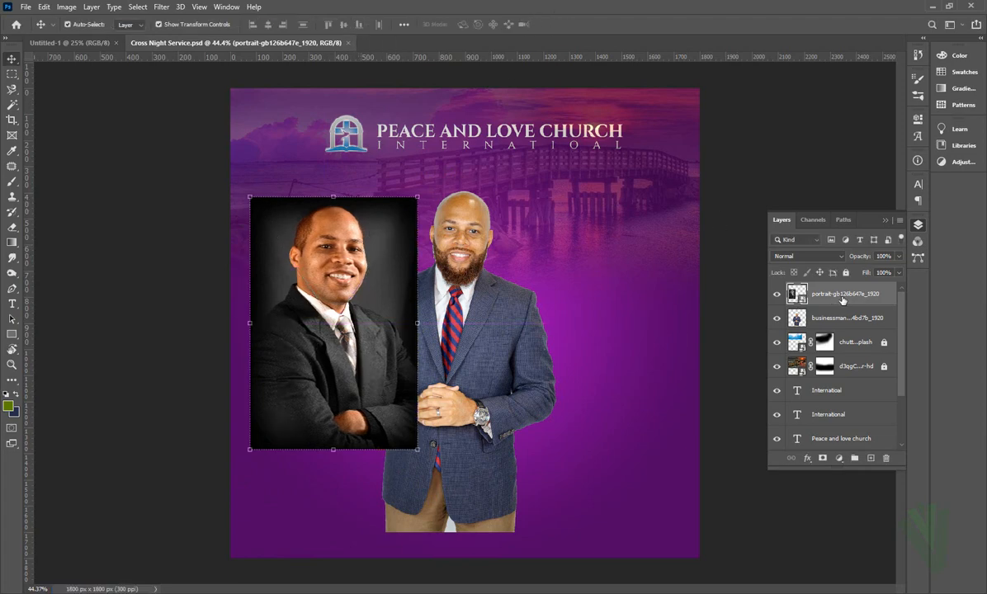
- Move the portrait layer beneath the businessman layer, shift the portrait slightly up and left, and save
{"action": "left_click_drag", "start_coordinate": [841, 300], "coordinate": [836, 326]}
{"action": "left_click_drag", "start_coordinate": [360, 215], "coordinate": [350, 209]}
{"action": "key", "text": "ctrl+s"}
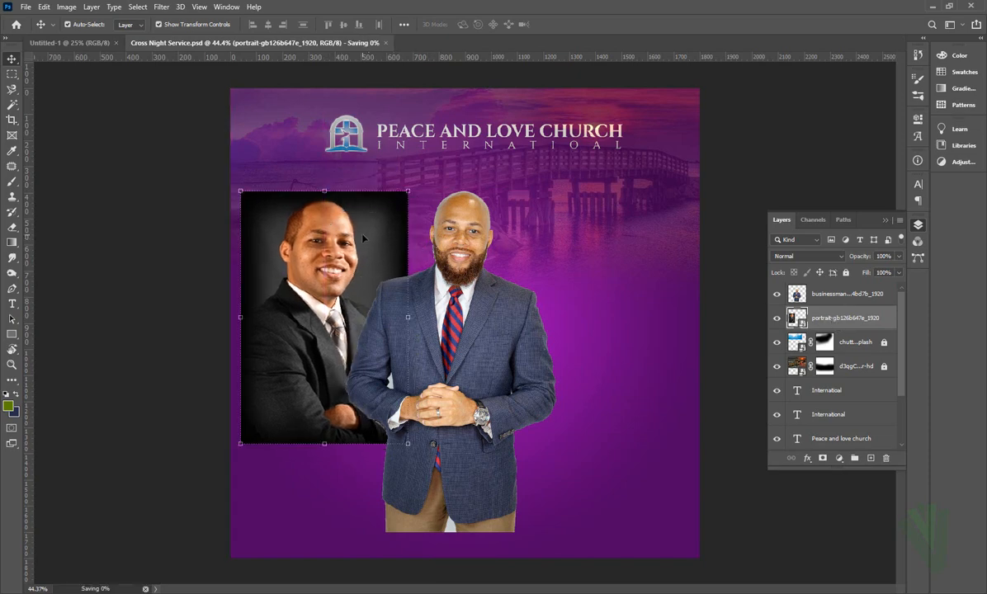
- Start a Pen tool path at the top of the portrait man's head and trace the forehead down to the cheek
{"action": "scroll", "coordinate": [345, 227], "scroll_direction": "up", "scroll_amount": 1}
{"action": "scroll", "coordinate": [284, 205], "scroll_direction": "up", "scroll_amount": 3}
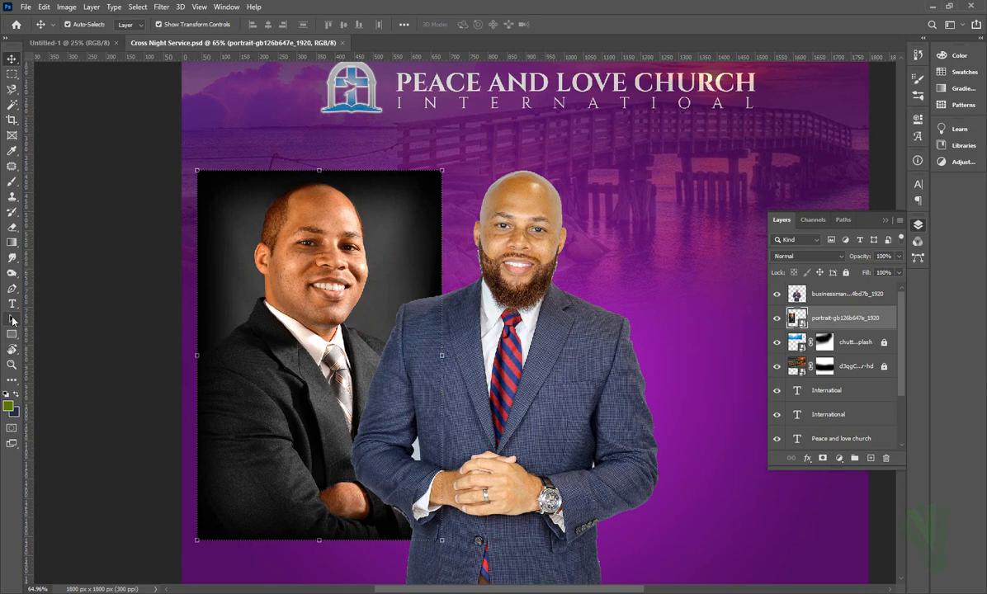
{"action": "left_click", "coordinate": [11, 289]}
{"action": "scroll", "coordinate": [314, 177], "scroll_direction": "up", "scroll_amount": 2}
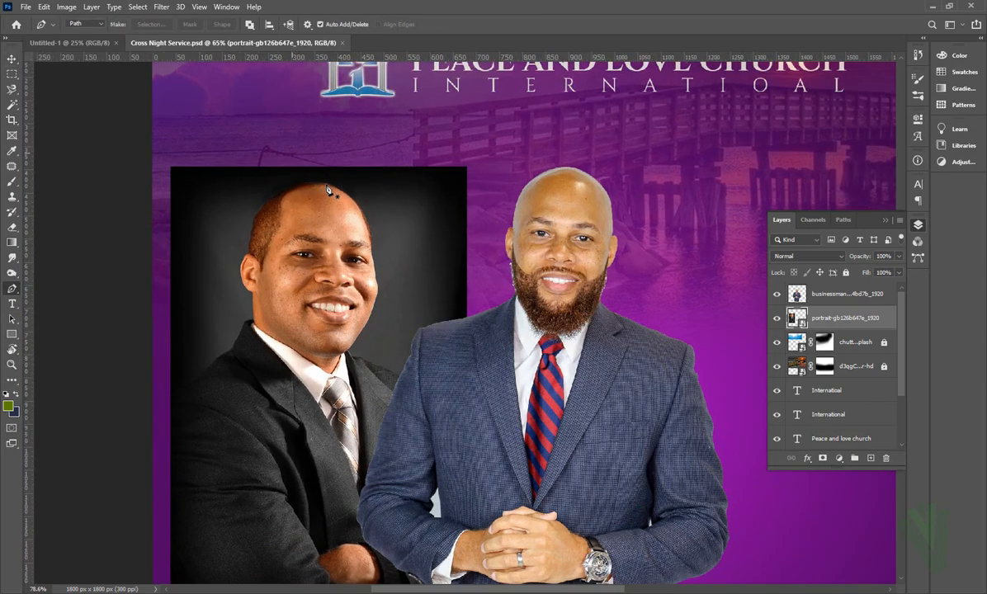
{"action": "scroll", "coordinate": [327, 190], "scroll_direction": "up", "scroll_amount": 4}
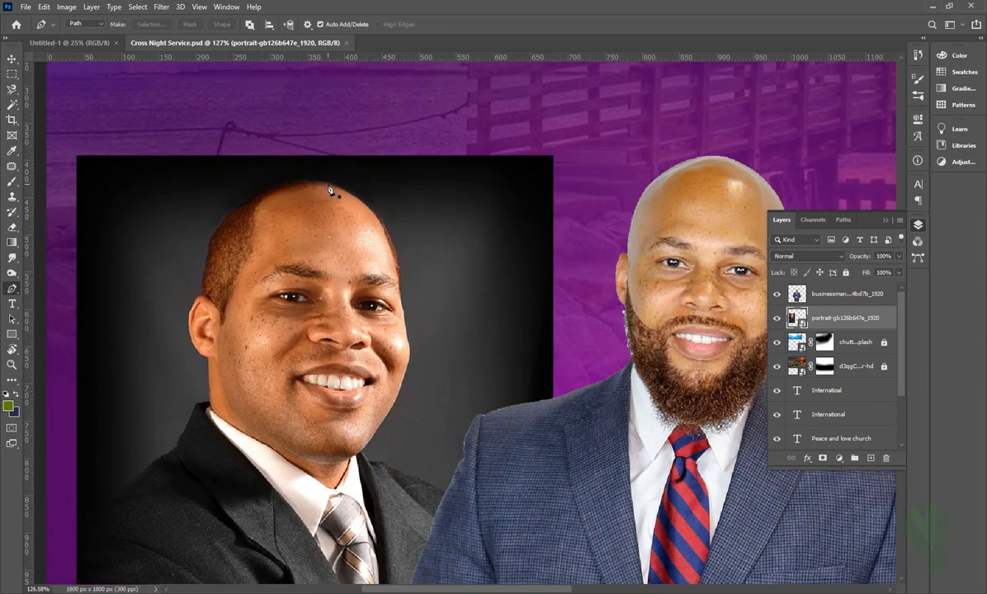
{"action": "left_click", "coordinate": [328, 189]}
{"action": "left_click_drag", "start_coordinate": [385, 232], "coordinate": [402, 272]}
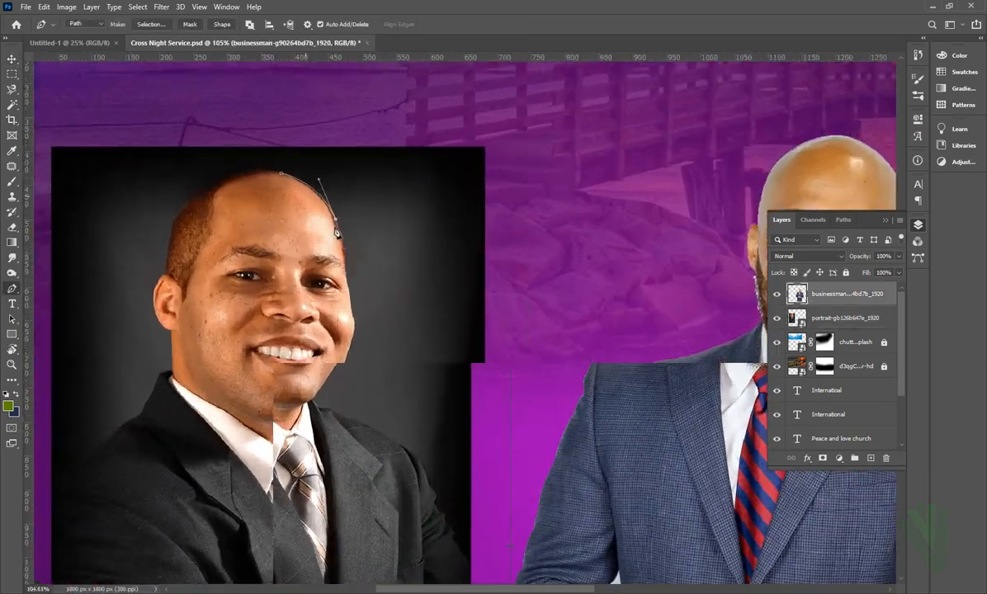
{"action": "scroll", "coordinate": [330, 214], "scroll_direction": "up", "scroll_amount": 5}
{"action": "left_click_drag", "start_coordinate": [354, 356], "coordinate": [350, 378]}
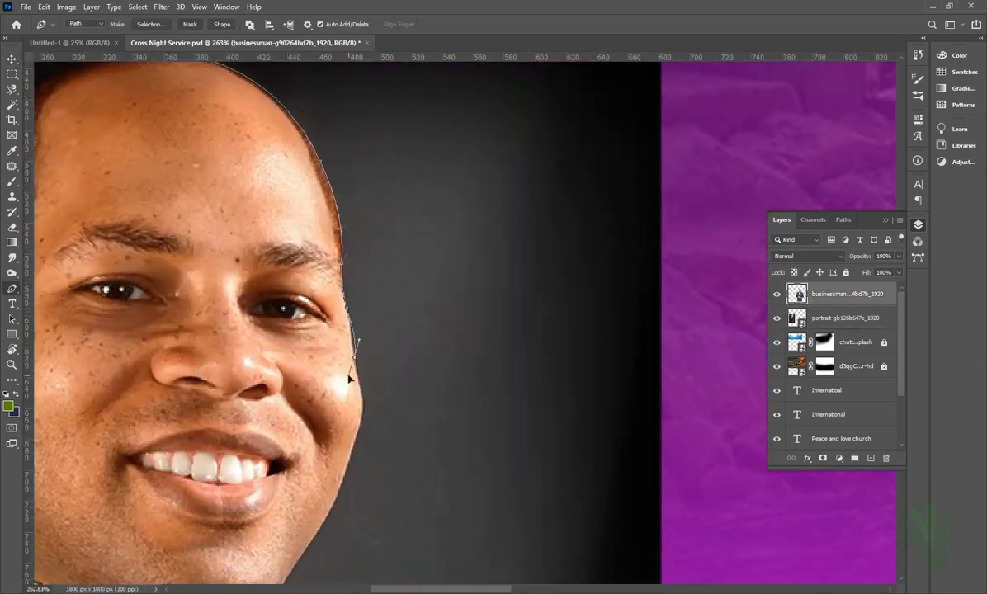
- Continue the portrait path down the cheek and jaw to the jacket collar
{"action": "scroll", "coordinate": [370, 394], "scroll_direction": "down", "scroll_amount": 2}
{"action": "scroll", "coordinate": [373, 392], "scroll_direction": "up", "scroll_amount": 1}
{"action": "scroll", "coordinate": [361, 361], "scroll_direction": "up", "scroll_amount": 3}
{"action": "left_click_drag", "start_coordinate": [363, 310], "coordinate": [388, 266]}
{"action": "scroll", "coordinate": [358, 330], "scroll_direction": "down", "scroll_amount": 2}
{"action": "scroll", "coordinate": [359, 330], "scroll_direction": "up", "scroll_amount": 1}
{"action": "left_click_drag", "start_coordinate": [318, 372], "coordinate": [310, 438]}
{"action": "scroll", "coordinate": [292, 422], "scroll_direction": "up", "scroll_amount": 2}
{"action": "left_click_drag", "start_coordinate": [340, 420], "coordinate": [362, 438]}
{"action": "scroll", "coordinate": [363, 442], "scroll_direction": "down", "scroll_amount": 3}
- Trace the portrait man's shoulder and sleeve down to the photo's right edge
{"action": "left_click_drag", "start_coordinate": [312, 367], "coordinate": [342, 389]}
{"action": "left_click_drag", "start_coordinate": [412, 460], "coordinate": [416, 495]}
{"action": "scroll", "coordinate": [417, 479], "scroll_direction": "down", "scroll_amount": 2}
{"action": "left_click_drag", "start_coordinate": [426, 398], "coordinate": [451, 462]}
{"action": "left_click", "coordinate": [425, 399], "text": "alt"}
{"action": "left_click_drag", "start_coordinate": [462, 485], "coordinate": [437, 423]}
{"action": "left_click_drag", "start_coordinate": [443, 435], "coordinate": [437, 452]}
{"action": "left_click_drag", "start_coordinate": [476, 487], "coordinate": [478, 501]}
{"action": "left_click_drag", "start_coordinate": [503, 449], "coordinate": [534, 509]}
{"action": "left_click", "coordinate": [558, 511]}
- Run the portrait path around the photo's bottom corners and up the opposite shoulder to the jacket collar
{"action": "scroll", "coordinate": [559, 511], "scroll_direction": "down", "scroll_amount": 4}
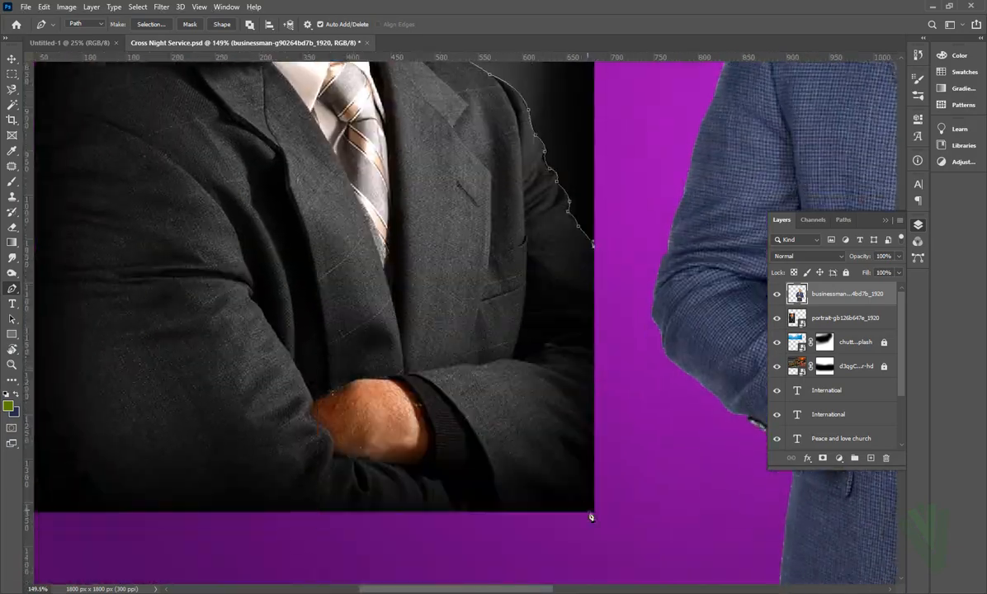
{"action": "left_click", "coordinate": [590, 515]}
{"action": "scroll", "coordinate": [495, 412], "scroll_direction": "down", "scroll_amount": 3}
{"action": "left_click", "coordinate": [266, 511]}
{"action": "scroll", "coordinate": [282, 206], "scroll_direction": "up", "scroll_amount": 4}
{"action": "left_click", "coordinate": [245, 287]}
{"action": "left_click_drag", "start_coordinate": [364, 235], "coordinate": [386, 228]}
{"action": "scroll", "coordinate": [415, 148], "scroll_direction": "up", "scroll_amount": 5}
{"action": "left_click", "coordinate": [382, 195]}
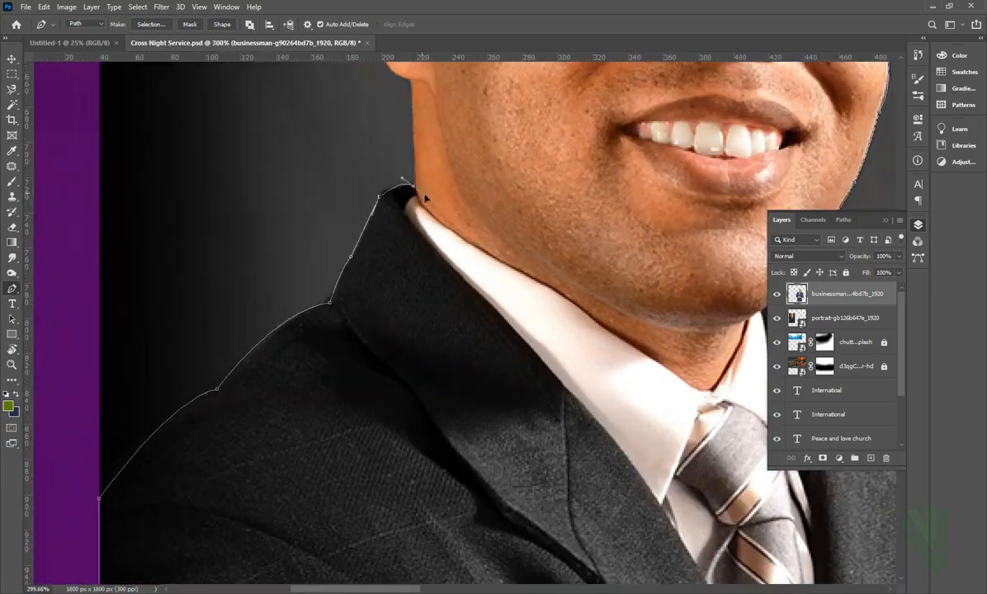
- Trace the portrait man's collar tip, neck and ear up to the hairline
{"action": "left_click", "coordinate": [416, 188]}
{"action": "left_click_drag", "start_coordinate": [419, 193], "coordinate": [424, 295]}
{"action": "left_click", "coordinate": [422, 165]}
{"action": "left_click", "coordinate": [359, 205], "text": "alt"}
{"action": "mouse_move", "coordinate": [360, 204]}
{"action": "left_mouse_down"}
{"action": "mouse_move", "coordinate": [359, 128]}
{"action": "mouse_move", "coordinate": [311, 286]}
{"action": "mouse_move", "coordinate": [371, 203]}
{"action": "left_mouse_up"}
{"action": "scroll", "coordinate": [363, 207], "scroll_direction": "up", "scroll_amount": 1}
{"action": "left_click", "coordinate": [315, 238]}
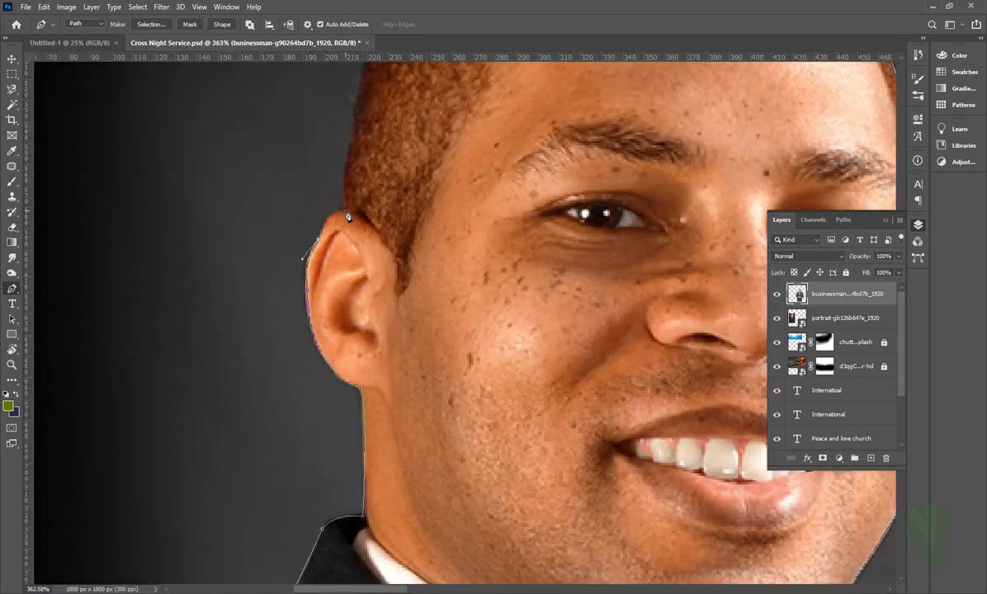
{"action": "left_click", "coordinate": [344, 211], "text": "alt"}
- Trace the side of the hair and close the portrait path at the top of the head
{"action": "scroll", "coordinate": [345, 216], "scroll_direction": "down", "scroll_amount": 3}
{"action": "left_click", "coordinate": [320, 333]}
{"action": "left_click_drag", "start_coordinate": [313, 293], "coordinate": [330, 278]}
{"action": "left_click", "coordinate": [314, 295], "text": "alt"}
{"action": "left_click_drag", "start_coordinate": [576, 222], "coordinate": [797, 258]}
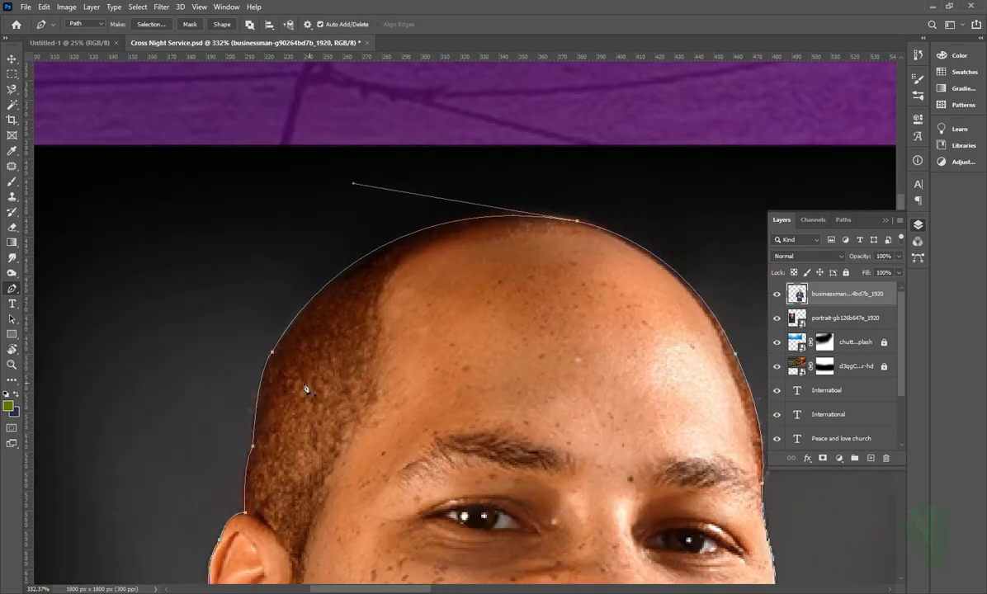
- Convert the closed path to a selection and apply it as a layer mask on the portrait layer
{"action": "scroll", "coordinate": [309, 391], "scroll_direction": "down", "scroll_amount": 10}
{"action": "scroll", "coordinate": [324, 295], "scroll_direction": "up", "scroll_amount": 4}
{"action": "right_click", "coordinate": [355, 319]}
{"action": "left_click", "coordinate": [392, 368]}
{"action": "key", "text": "Return"}
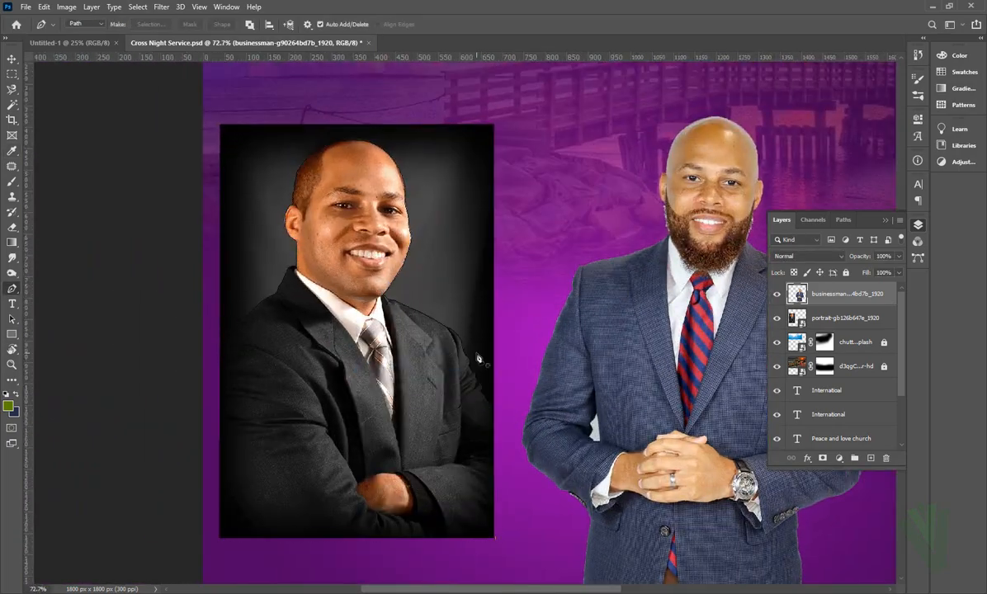
{"action": "left_click", "coordinate": [843, 318]}
{"action": "left_click", "coordinate": [822, 460]}
{"action": "key", "text": "ctrl+0"}
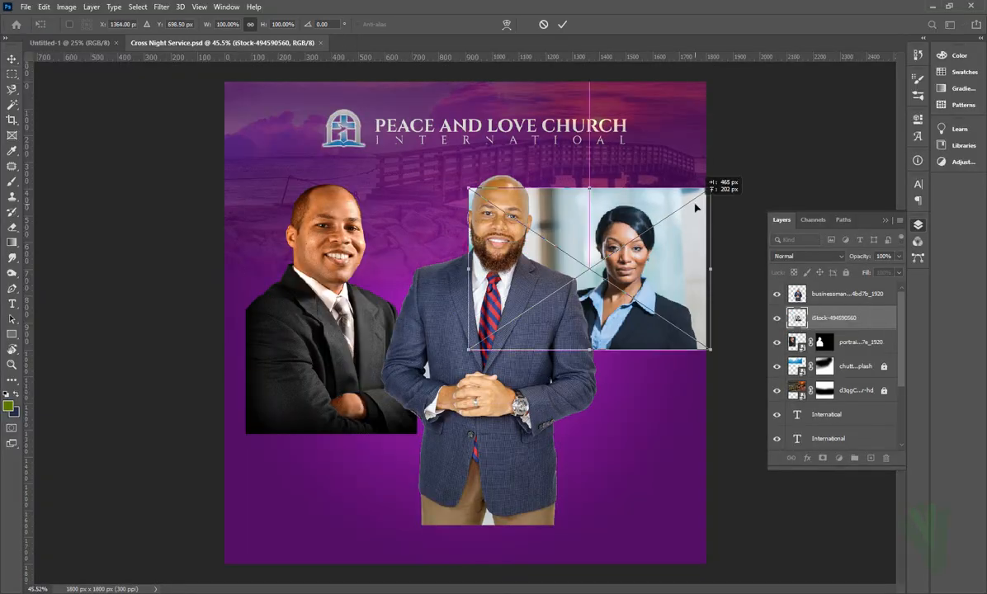
- Place the iStock-494590560 woman's photo enlarged on the flyer's right side, and hide the businessman layer
{"action": "left_click_drag", "start_coordinate": [489, 236], "coordinate": [396, 256]}
{"action": "left_click_drag", "start_coordinate": [584, 289], "coordinate": [574, 318]}
{"action": "key", "text": "Return"}
{"action": "left_click", "coordinate": [777, 294]}
- Start a Pen tool path at the top of the woman's hair and trace the hair's right side down to the ear
{"action": "key", "text": "p"}
{"action": "scroll", "coordinate": [615, 184], "scroll_direction": "up", "scroll_amount": 8}
{"action": "left_click", "coordinate": [441, 153]}
{"action": "left_click", "coordinate": [462, 144]}
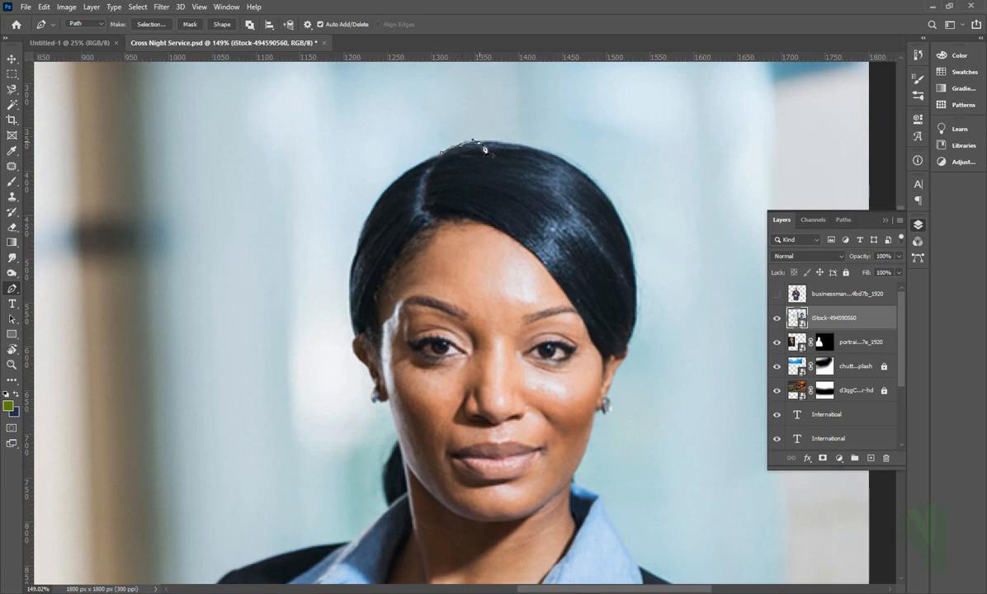
{"action": "left_click_drag", "start_coordinate": [513, 144], "coordinate": [534, 148]}
{"action": "left_click_drag", "start_coordinate": [619, 202], "coordinate": [561, 186]}
{"action": "left_click_drag", "start_coordinate": [530, 162], "coordinate": [562, 267]}
{"action": "scroll", "coordinate": [562, 247], "scroll_direction": "up", "scroll_amount": 2}
{"action": "left_click_drag", "start_coordinate": [557, 218], "coordinate": [551, 304]}
{"action": "scroll", "coordinate": [551, 289], "scroll_direction": "up", "scroll_amount": 1}
{"action": "left_click_drag", "start_coordinate": [544, 261], "coordinate": [541, 283]}
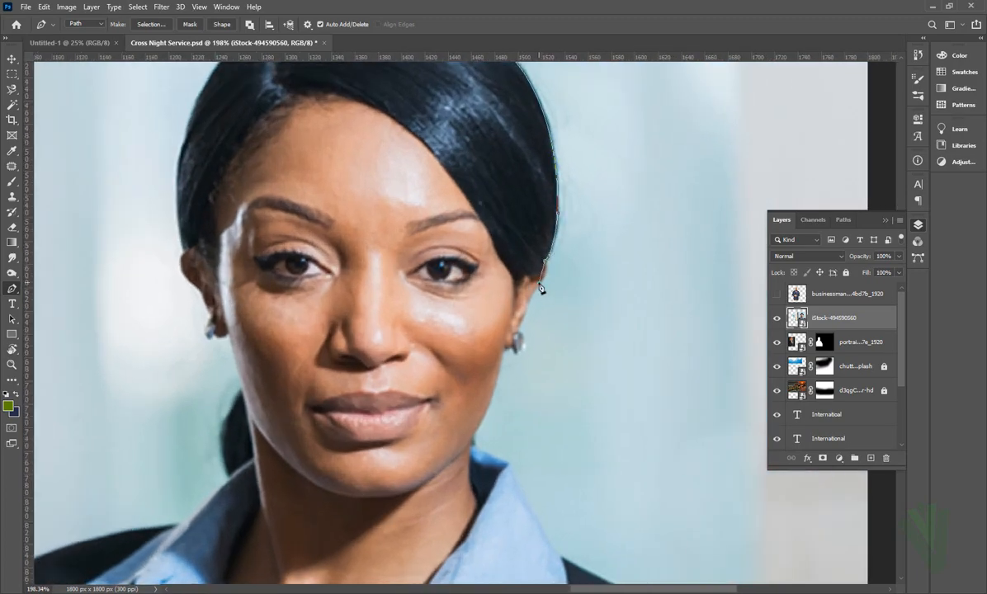
- Continue the woman's path around the ear and earring on the right side of her face
{"action": "scroll", "coordinate": [539, 285], "scroll_direction": "up", "scroll_amount": 1}
{"action": "scroll", "coordinate": [538, 284], "scroll_direction": "down", "scroll_amount": 1}
{"action": "left_click", "coordinate": [527, 263]}
{"action": "left_click", "coordinate": [518, 294]}
{"action": "scroll", "coordinate": [520, 321], "scroll_direction": "up", "scroll_amount": 1}
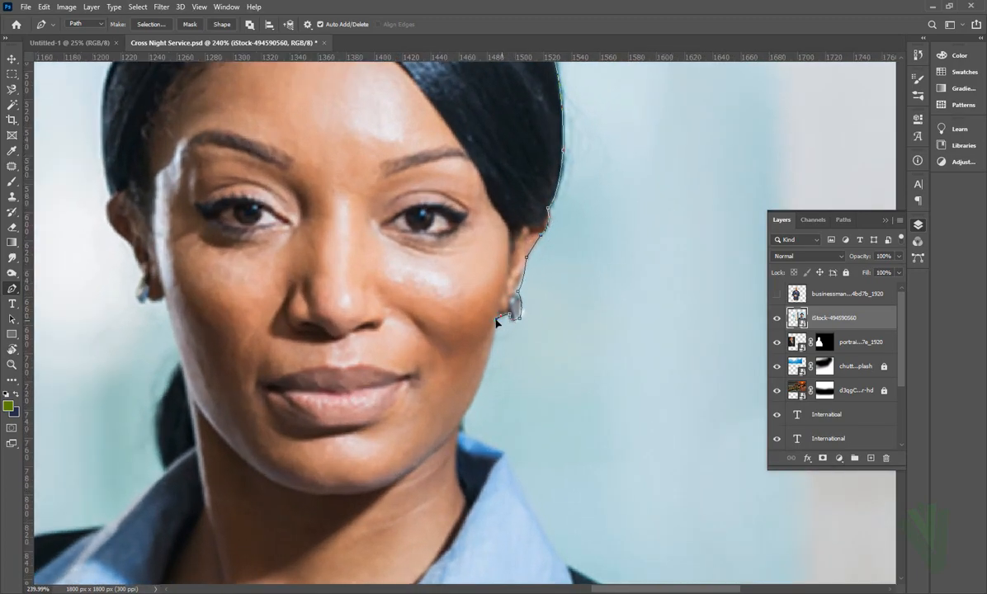
{"action": "scroll", "coordinate": [496, 320], "scroll_direction": "up", "scroll_amount": 1}
{"action": "scroll", "coordinate": [496, 319], "scroll_direction": "down", "scroll_amount": 1}
- Trace the woman's jaw, neck and shirt collar on the right side down to the jacket shoulder
{"action": "left_click_drag", "start_coordinate": [458, 392], "coordinate": [486, 360]}
{"action": "left_click", "coordinate": [497, 282], "text": "ctrl"}
{"action": "left_click_drag", "start_coordinate": [506, 424], "coordinate": [512, 429]}
{"action": "left_click_drag", "start_coordinate": [513, 426], "coordinate": [465, 338]}
{"action": "left_click_drag", "start_coordinate": [528, 462], "coordinate": [532, 466]}
{"action": "left_click_drag", "start_coordinate": [731, 563], "coordinate": [522, 350]}
- Trace the woman's right-hand shoulder and sleeve, and run the path along the photo's bottom edge to the other sleeve
{"action": "left_click_drag", "start_coordinate": [571, 372], "coordinate": [532, 316]}
{"action": "left_click_drag", "start_coordinate": [584, 372], "coordinate": [521, 239]}
{"action": "scroll", "coordinate": [576, 344], "scroll_direction": "down", "scroll_amount": 3}
{"action": "left_click_drag", "start_coordinate": [537, 324], "coordinate": [531, 360]}
{"action": "mouse_move", "coordinate": [580, 412]}
{"action": "left_mouse_down"}
{"action": "mouse_move", "coordinate": [583, 453]}
{"action": "mouse_move", "coordinate": [597, 419]}
{"action": "left_mouse_up"}
{"action": "scroll", "coordinate": [580, 396], "scroll_direction": "up", "scroll_amount": 1}
{"action": "scroll", "coordinate": [596, 417], "scroll_direction": "down", "scroll_amount": 4}
{"action": "left_click_drag", "start_coordinate": [330, 396], "coordinate": [597, 399]}
{"action": "left_click", "coordinate": [169, 416]}
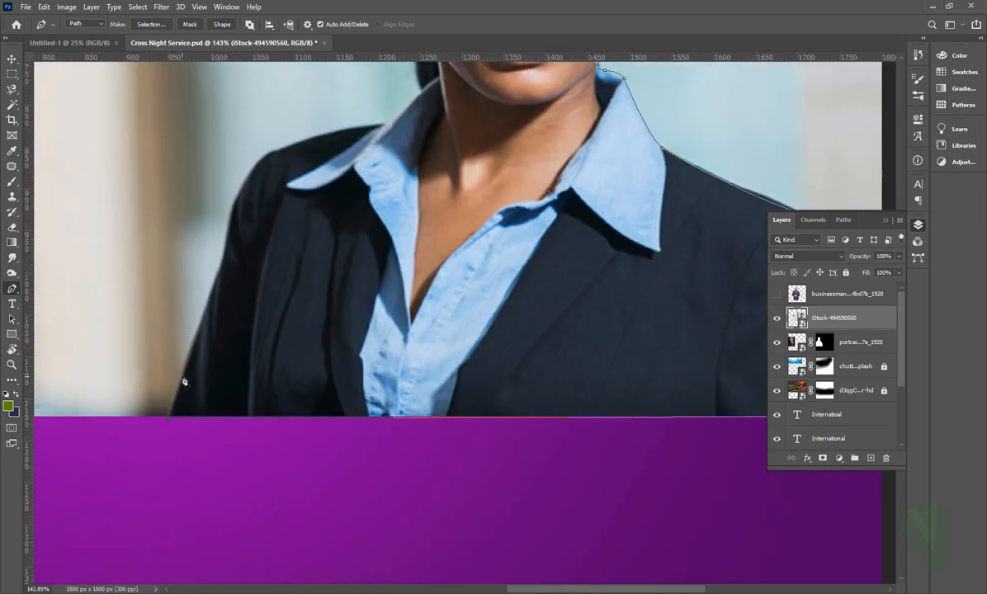
- Trace the woman's left-hand sleeve and shoulder up to where the jacket meets the shirt collar
{"action": "left_click_drag", "start_coordinate": [181, 375], "coordinate": [186, 362]}
{"action": "left_click_drag", "start_coordinate": [222, 263], "coordinate": [238, 246]}
{"action": "left_click_drag", "start_coordinate": [277, 150], "coordinate": [322, 134]}
{"action": "left_click", "coordinate": [277, 149], "text": "alt"}
{"action": "left_click_drag", "start_coordinate": [299, 174], "coordinate": [231, 298]}
{"action": "scroll", "coordinate": [231, 298], "scroll_direction": "up", "scroll_amount": 1}
{"action": "left_click_drag", "start_coordinate": [327, 241], "coordinate": [349, 238]}
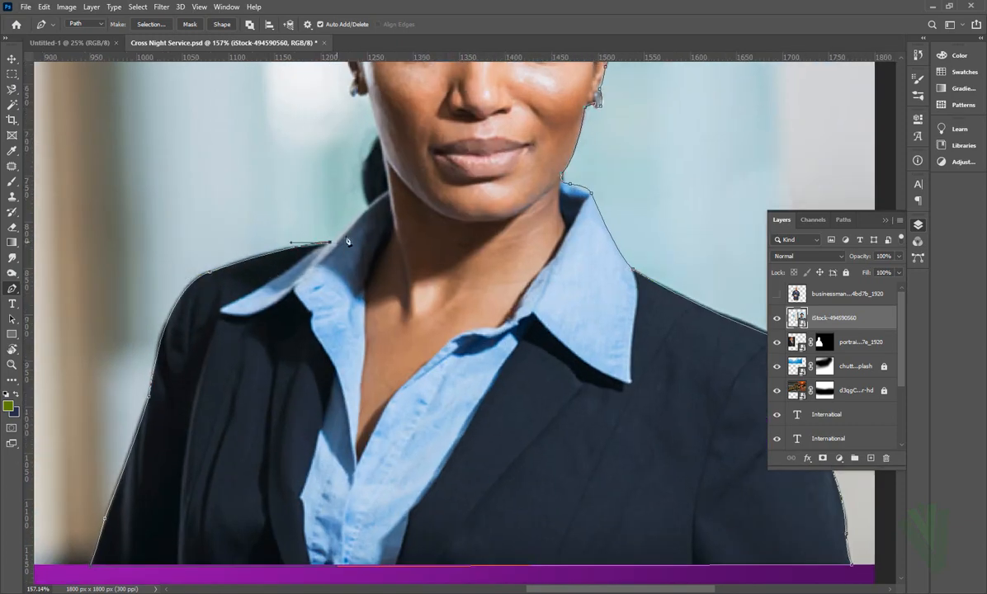
- Continue the woman's path from the jacket along the left-hand shirt collar and jaw up to the earring
{"action": "left_click", "coordinate": [368, 205]}
{"action": "left_click_drag", "start_coordinate": [385, 191], "coordinate": [363, 302]}
{"action": "scroll", "coordinate": [371, 245], "scroll_direction": "up", "scroll_amount": 1}
{"action": "left_click_drag", "start_coordinate": [353, 241], "coordinate": [357, 224]}
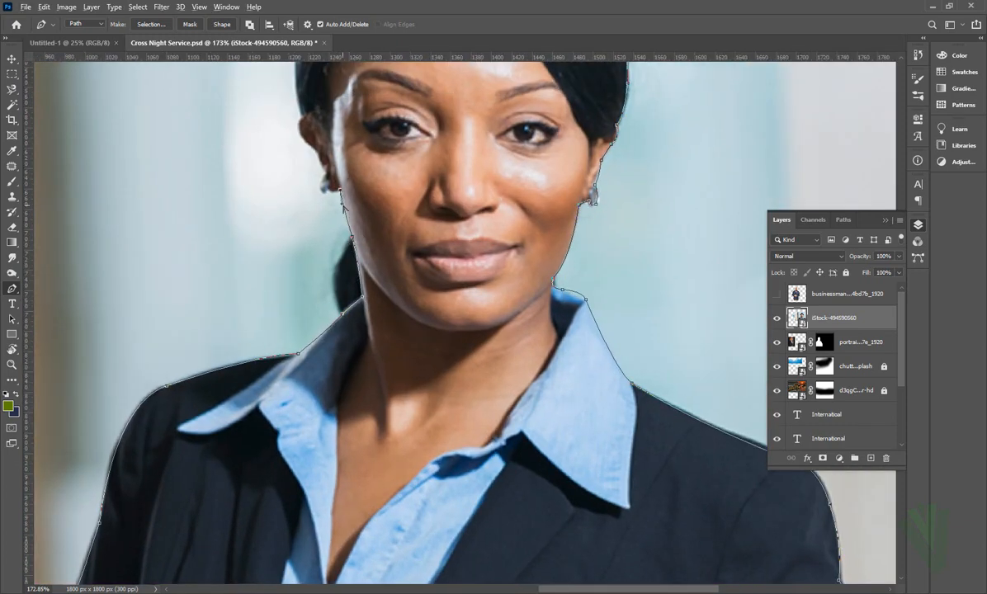
{"action": "scroll", "coordinate": [336, 188], "scroll_direction": "up", "scroll_amount": 2}
- Trace the woman's left-hand earring and ear with curved path points
{"action": "left_click", "coordinate": [328, 191]}
{"action": "scroll", "coordinate": [323, 177], "scroll_direction": "up", "scroll_amount": 3}
{"action": "left_click_drag", "start_coordinate": [318, 179], "coordinate": [305, 164]}
{"action": "left_click", "coordinate": [325, 207]}
{"action": "left_click_drag", "start_coordinate": [306, 183], "coordinate": [311, 297]}
{"action": "left_click_drag", "start_coordinate": [293, 231], "coordinate": [259, 252]}
{"action": "left_click_drag", "start_coordinate": [279, 260], "coordinate": [284, 323]}
- Trace the path from the woman's ear along her hair and over the top of her head
{"action": "left_click_drag", "start_coordinate": [283, 235], "coordinate": [255, 303]}
{"action": "left_click_drag", "start_coordinate": [266, 211], "coordinate": [296, 102]}
{"action": "left_click", "coordinate": [266, 211], "text": "alt"}
{"action": "left_click_drag", "start_coordinate": [322, 157], "coordinate": [262, 302]}
{"action": "scroll", "coordinate": [262, 302], "scroll_direction": "up", "scroll_amount": 1}
{"action": "left_click_drag", "start_coordinate": [377, 149], "coordinate": [542, 86]}
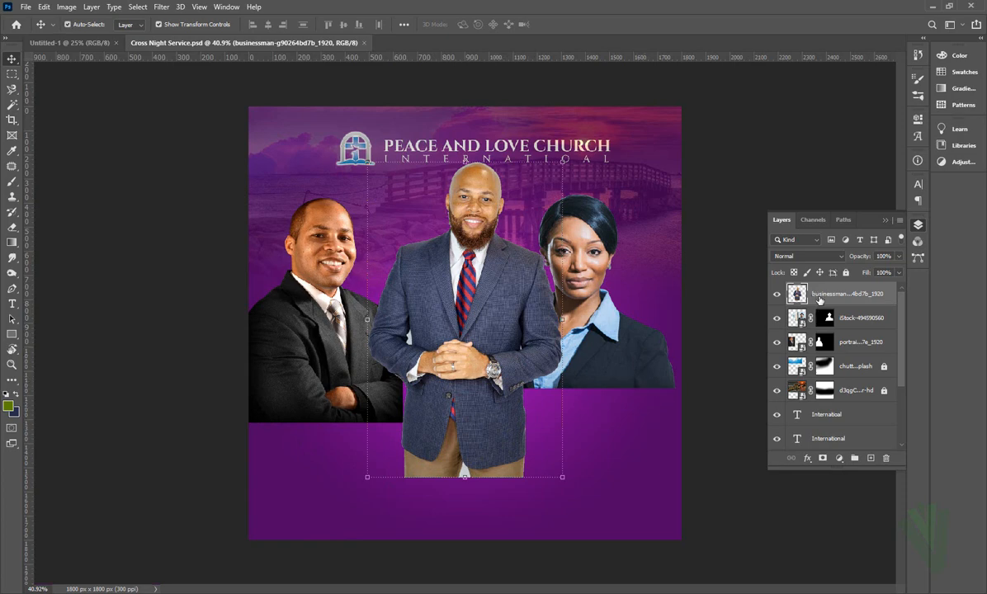
- Add a layer mask to the central man's photo and brush out his lower body below the hands
{"action": "left_click", "coordinate": [822, 460]}
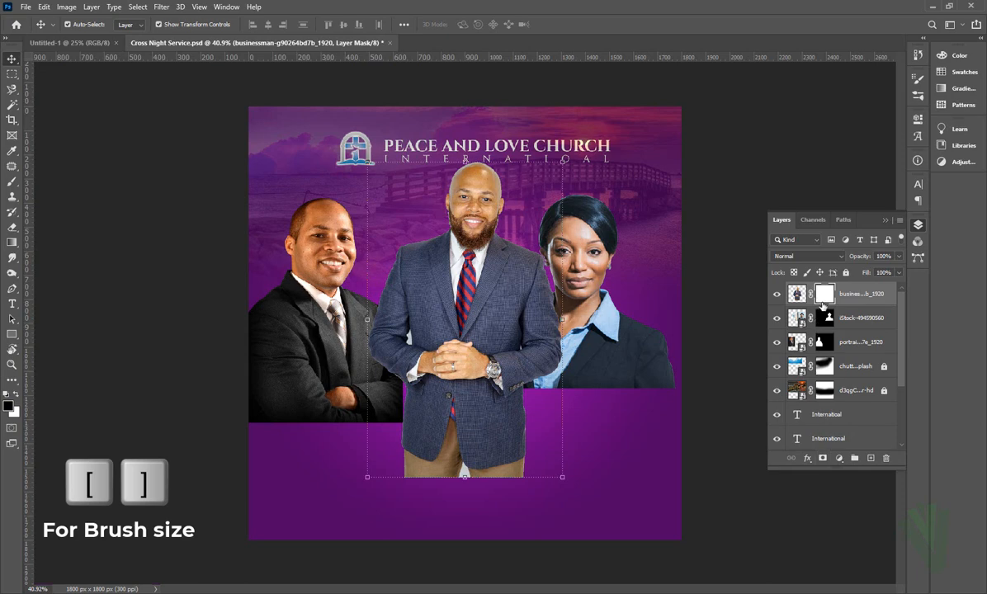
{"action": "key", "text": "b"}
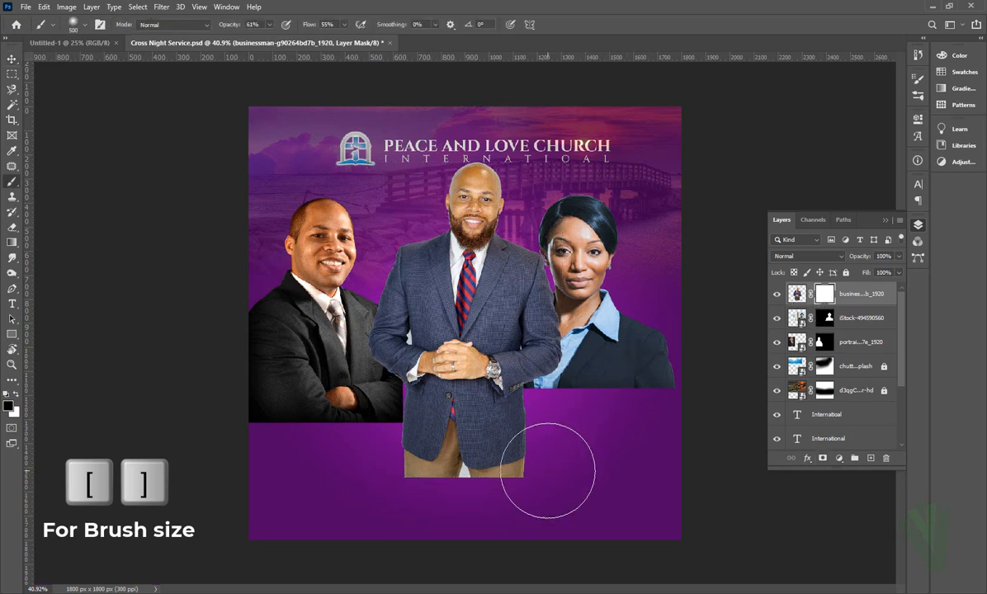
{"action": "mouse_move", "coordinate": [546, 467]}
{"action": "left_mouse_down"}
{"action": "mouse_move", "coordinate": [430, 467]}
{"action": "mouse_move", "coordinate": [355, 401]}
{"action": "mouse_move", "coordinate": [503, 439]}
{"action": "mouse_move", "coordinate": [421, 431]}
{"action": "left_mouse_up"}
{"action": "key", "text": "v"}
- Fade the bottom edge of the woman's photo into the purple background by brushing on her layer mask
{"action": "left_click", "coordinate": [825, 318]}
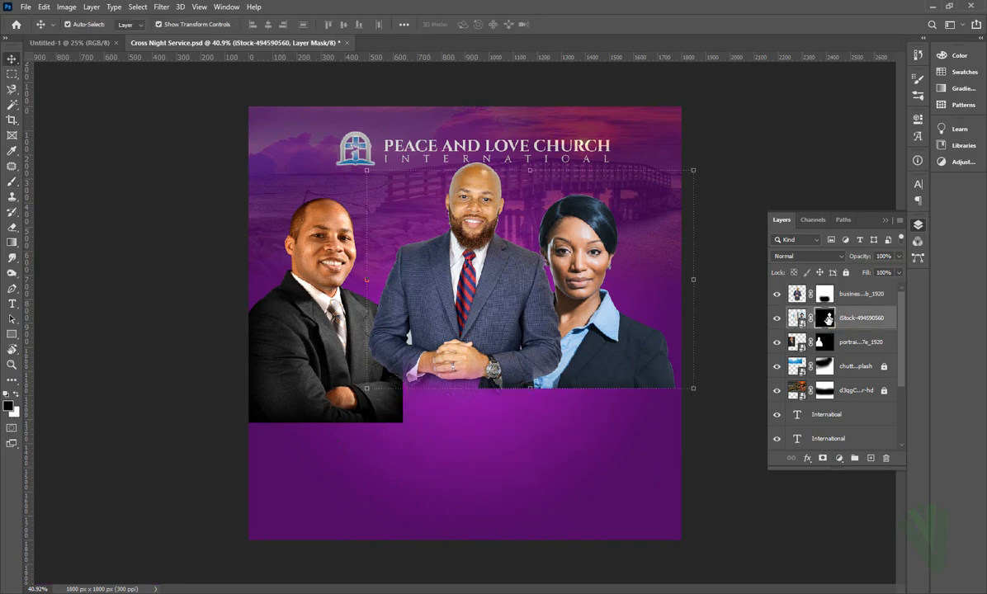
{"action": "key", "text": "b"}
{"action": "scroll", "coordinate": [567, 360], "scroll_direction": "up", "scroll_amount": 2}
{"action": "key", "text": "bracketleft"}
{"action": "key", "text": "bracketleft"}
{"action": "left_click_drag", "start_coordinate": [551, 391], "coordinate": [712, 394]}
{"action": "key", "text": "v"}
- Scale the woman's photo to about 93% and reposition it near the flyer's right edge
{"action": "left_click_drag", "start_coordinate": [588, 258], "coordinate": [629, 258]}
{"action": "left_click_drag", "start_coordinate": [763, 396], "coordinate": [734, 379]}
{"action": "left_click_drag", "start_coordinate": [605, 207], "coordinate": [613, 203]}
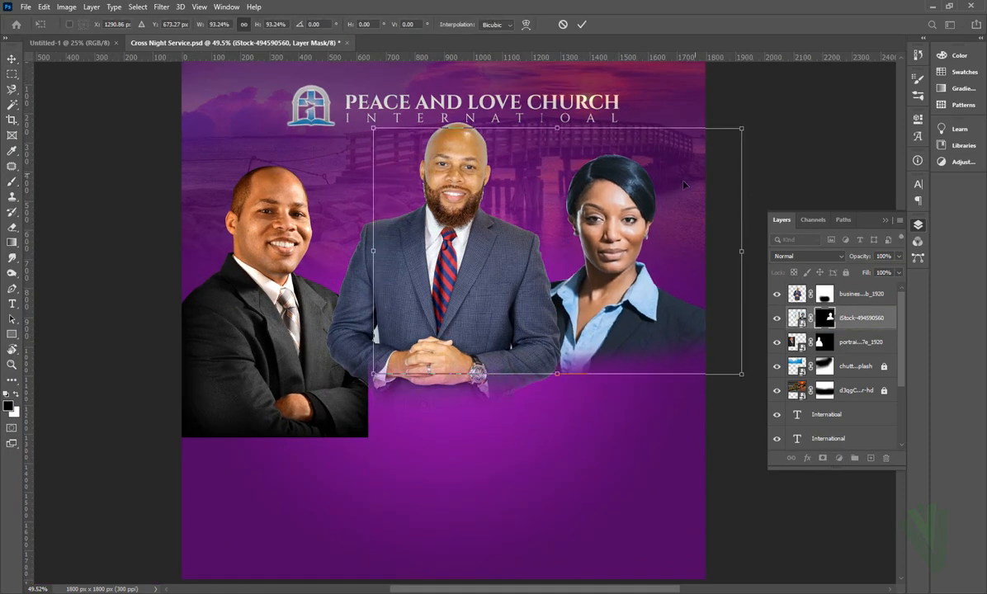
{"action": "left_click_drag", "start_coordinate": [640, 315], "coordinate": [652, 309]}
{"action": "key", "text": "Return"}
- Soften the lower edge of the woman's jacket beside the central man with the mask brush and save the file
{"action": "scroll", "coordinate": [825, 318], "scroll_direction": "down", "scroll_amount": 1}
{"action": "key", "text": "b"}
{"action": "scroll", "coordinate": [570, 371], "scroll_direction": "up", "scroll_amount": 1}
{"action": "left_click_drag", "start_coordinate": [582, 386], "coordinate": [564, 390]}
{"action": "key", "text": "v"}
{"action": "key", "text": "ctrl+s"}
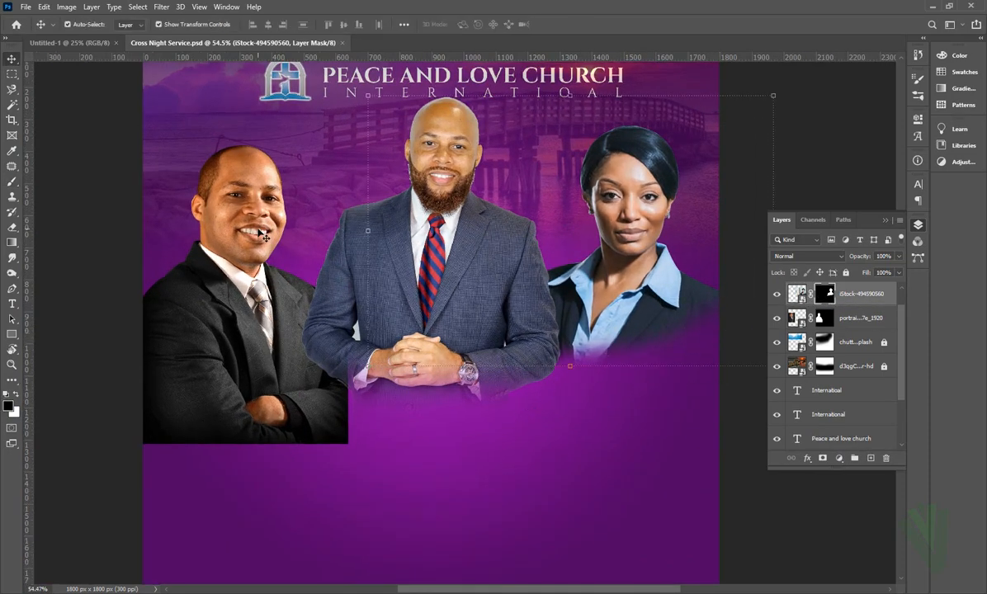
- Scale down the photo of the man in the black suit and fade its bottom edge on his layer mask
{"action": "left_click", "coordinate": [260, 234]}
{"action": "left_click", "coordinate": [825, 319]}
{"action": "left_click_drag", "start_coordinate": [347, 133], "coordinate": [309, 132]}
{"action": "key", "text": "Return"}
{"action": "key", "text": "b"}
{"action": "mouse_move", "coordinate": [286, 402]}
{"action": "left_mouse_down"}
{"action": "mouse_move", "coordinate": [285, 369]}
{"action": "mouse_move", "coordinate": [255, 393]}
{"action": "left_mouse_up"}
{"action": "key", "text": "v"}
- Enlarge the central man's photo to about 108%, center him between the other two ministers and save
{"action": "left_click", "coordinate": [371, 248]}
{"action": "scroll", "coordinate": [310, 115], "scroll_direction": "down", "scroll_amount": 1}
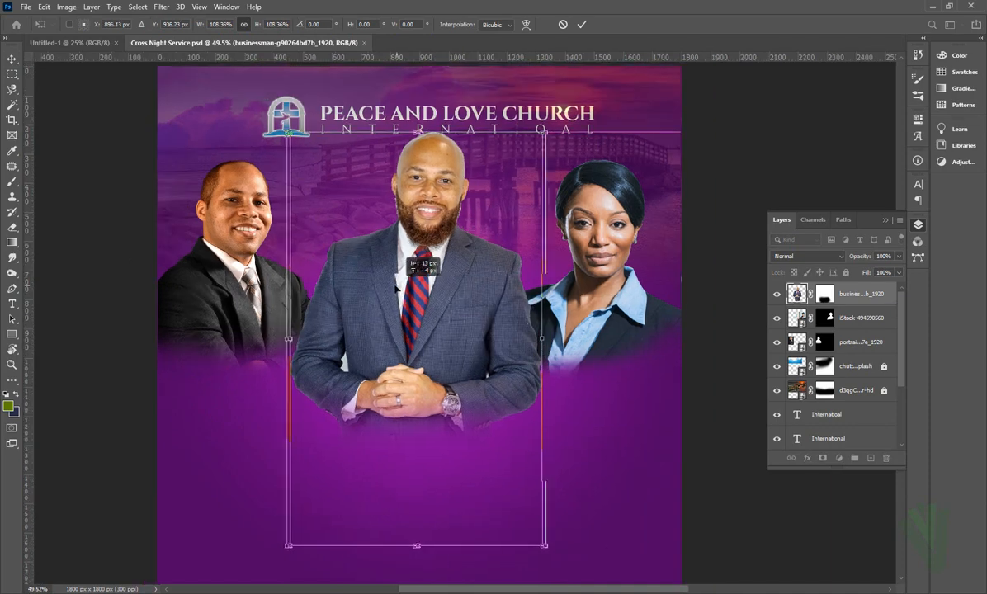
{"action": "left_click_drag", "start_coordinate": [344, 151], "coordinate": [330, 199]}
{"action": "key", "text": "ctrl+s"}
- Add a white Cinzel Regular text "Cross" on the top layer and enlarge it below the central man's hands
{"action": "scroll", "coordinate": [422, 441], "scroll_direction": "down", "scroll_amount": 1}
{"action": "left_click", "coordinate": [423, 441]}
{"action": "left_click", "coordinate": [358, 441], "text": "ctrl"}
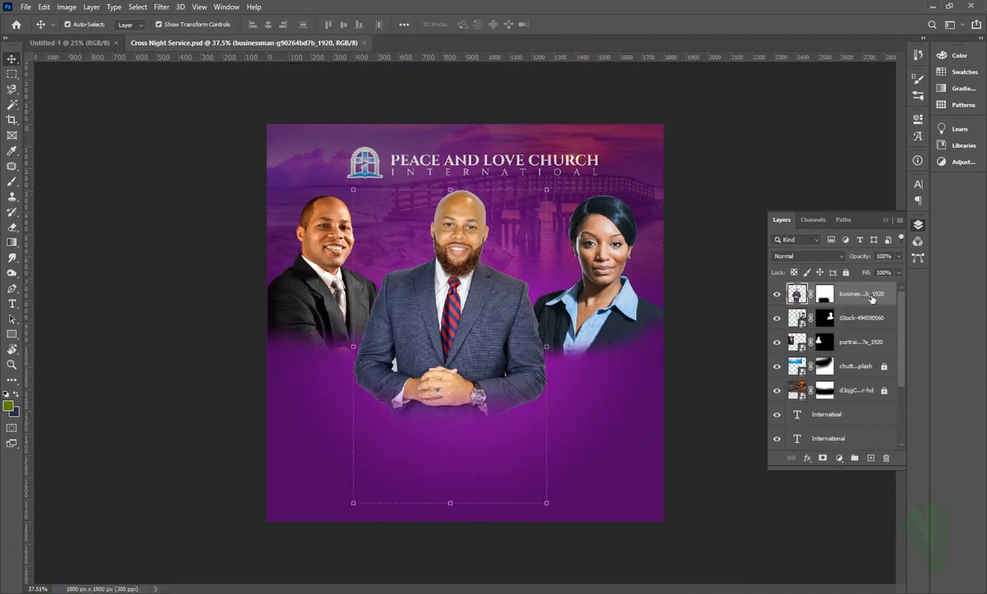
{"action": "key", "text": "t"}
{"action": "left_click", "coordinate": [363, 446]}
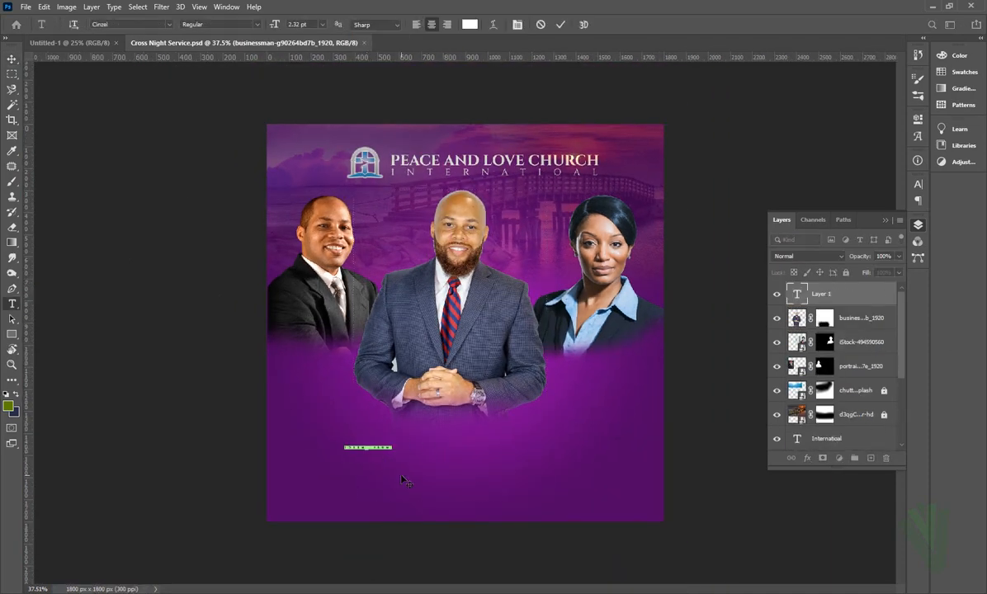
{"action": "left_click", "coordinate": [560, 24]}
{"action": "key", "text": "ctrl+t"}
{"action": "left_click_drag", "start_coordinate": [377, 444], "coordinate": [580, 422]}
{"action": "left_click", "coordinate": [580, 23]}
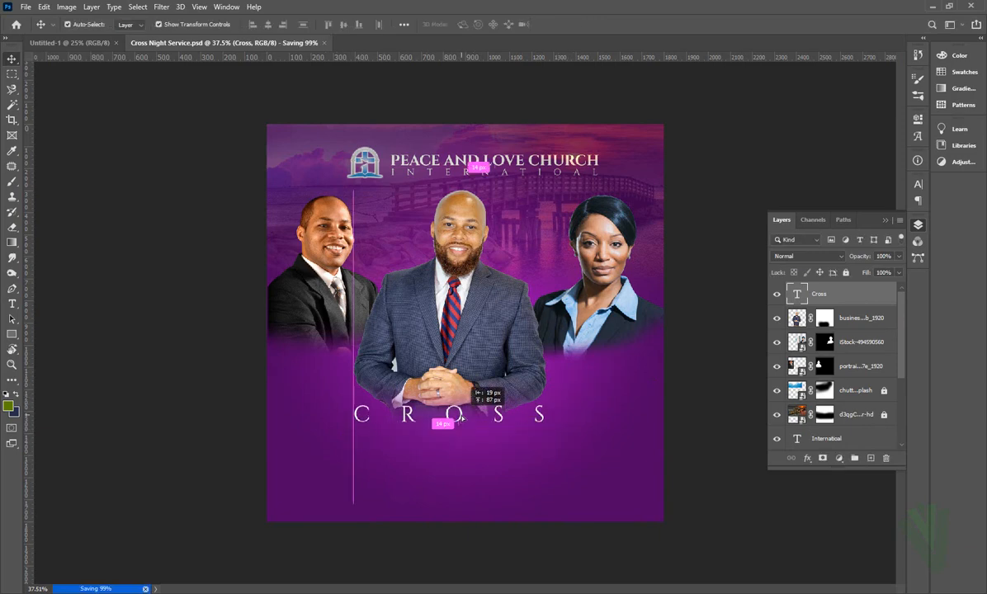
- Scale the CROSS text up to about 116% and place it just under the central man
{"action": "scroll", "coordinate": [355, 412], "scroll_direction": "up", "scroll_amount": 3}
{"action": "key", "text": "ctrl+t"}
{"action": "left_click_drag", "start_coordinate": [326, 305], "coordinate": [272, 334]}
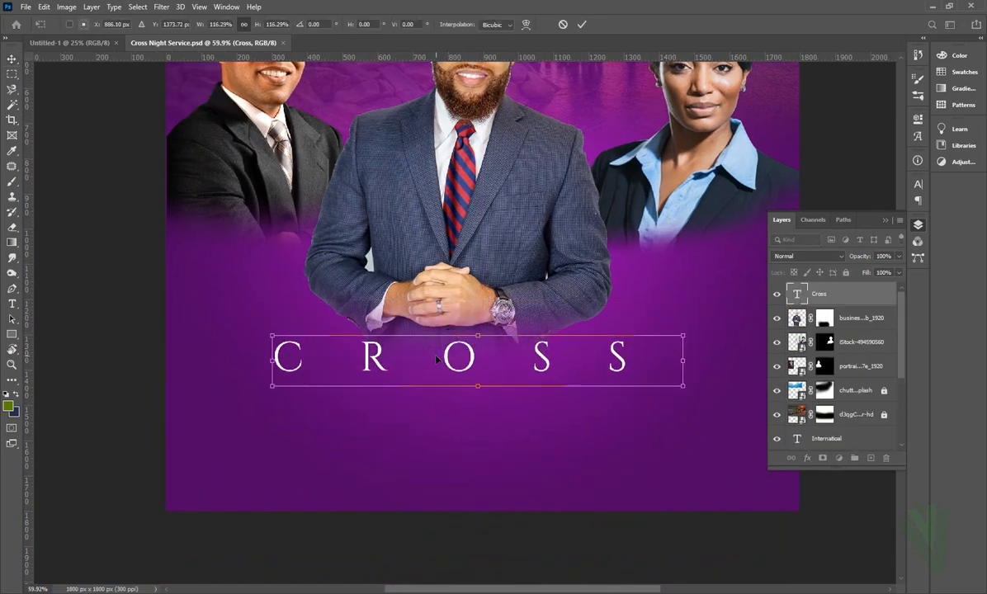
{"action": "key", "text": "Return"}
- Duplicate the CROSS text directly below the original and change the copy's wording to "Over"
{"action": "left_click_drag", "start_coordinate": [489, 382], "coordinate": [489, 422]}
{"action": "double_click", "coordinate": [489, 391]}
{"action": "type", "text": "Over"}
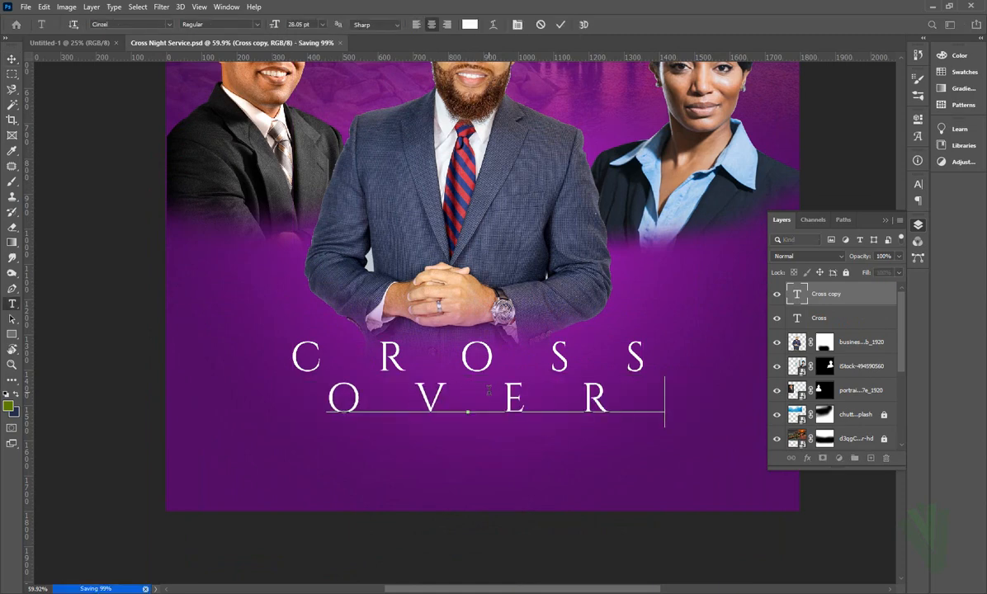
{"action": "key", "text": "ctrl+Return"}
{"action": "key", "text": "v"}
{"action": "key", "text": "ctrl+0"}
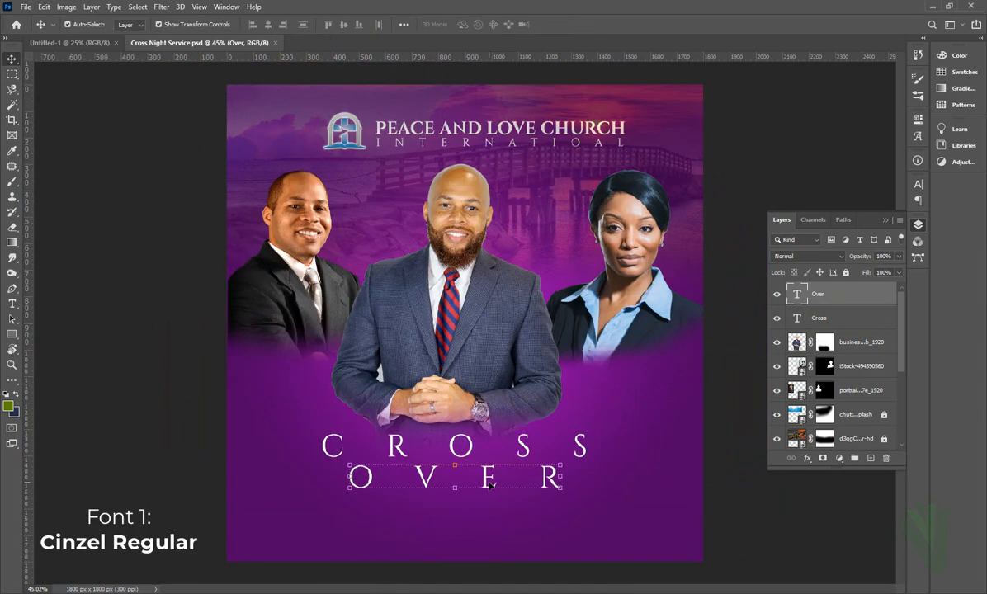
- Set the OVER text in Alien Encounters Bold with tracking 340 and save the file
{"action": "left_click", "coordinate": [921, 186]}
{"action": "left_click", "coordinate": [851, 201]}
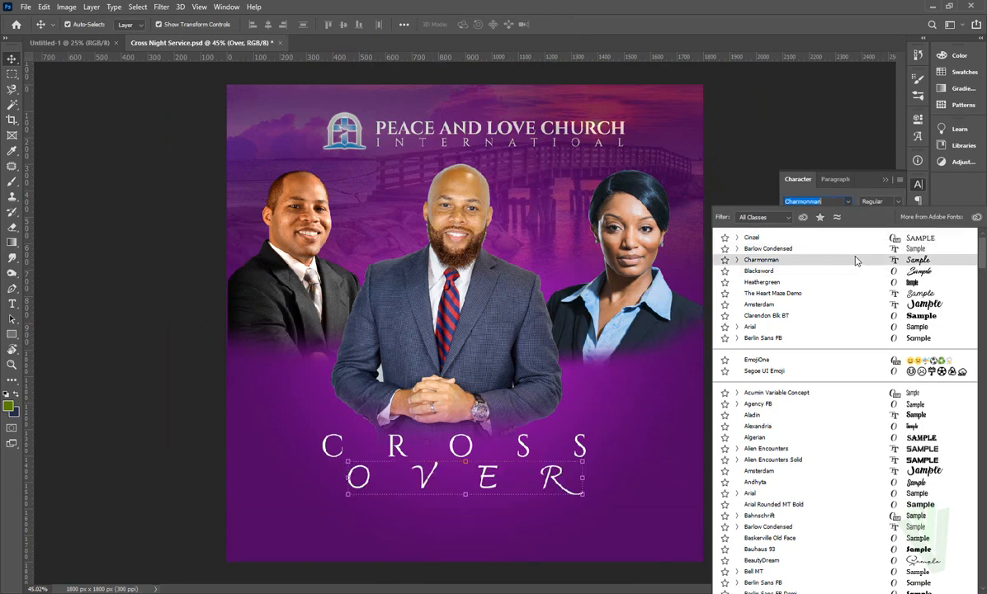
{"action": "type", "text": "alien"}
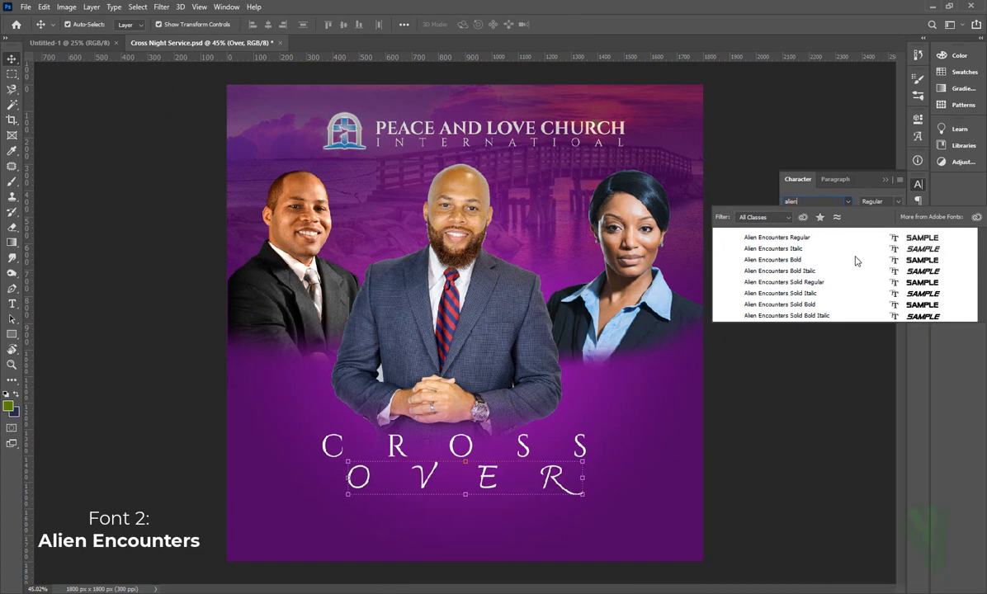
{"action": "left_click", "coordinate": [856, 261]}
{"action": "scroll", "coordinate": [469, 474], "scroll_direction": "up", "scroll_amount": 1}
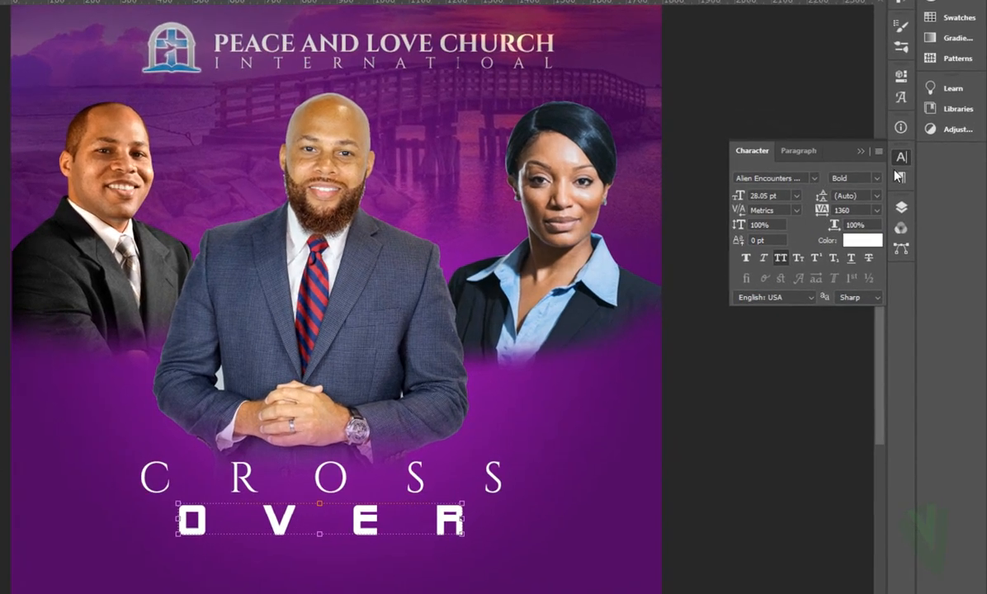
{"action": "left_click_drag", "start_coordinate": [825, 211], "coordinate": [795, 211]}
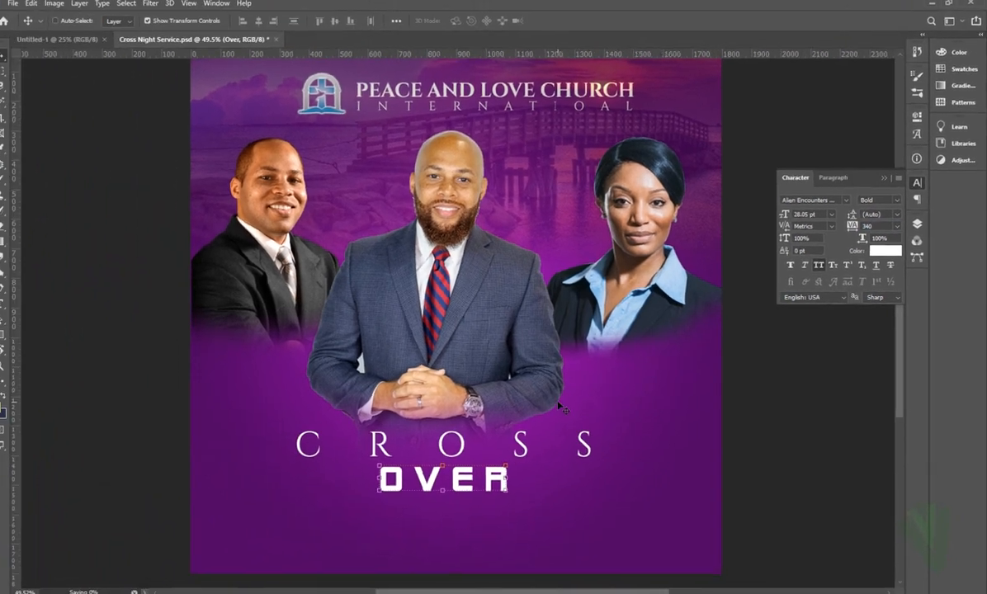
{"action": "key", "text": "ctrl+s"}
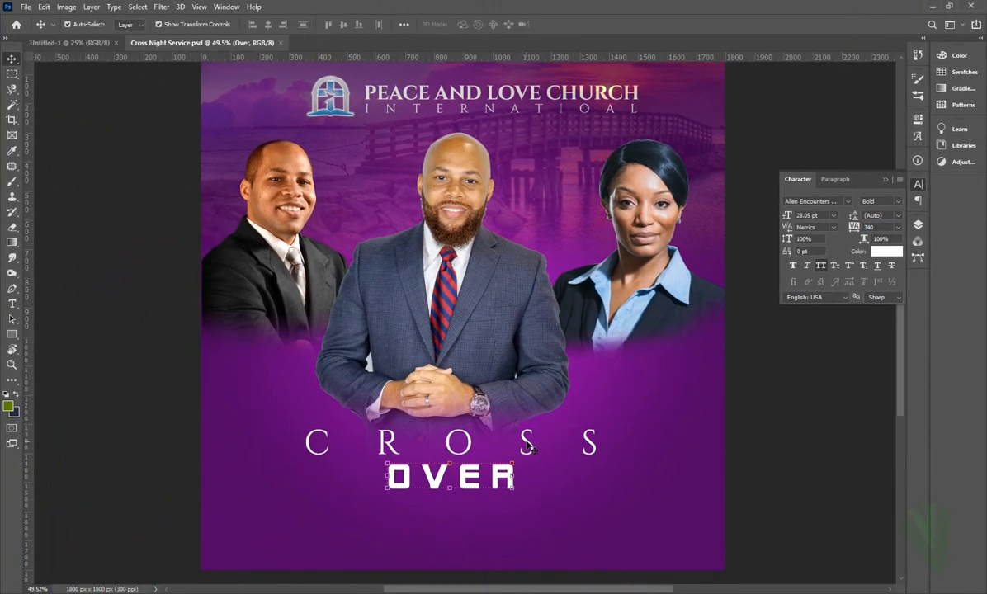
- Raise the CROSS text, enlarge OVER to 71.75 pt beneath it with tighter letter spacing, and save
{"action": "left_click_drag", "start_coordinate": [495, 425], "coordinate": [507, 367]}
{"action": "left_click", "coordinate": [519, 455]}
{"action": "left_click_drag", "start_coordinate": [520, 456], "coordinate": [644, 418]}
{"action": "left_click", "coordinate": [581, 24]}
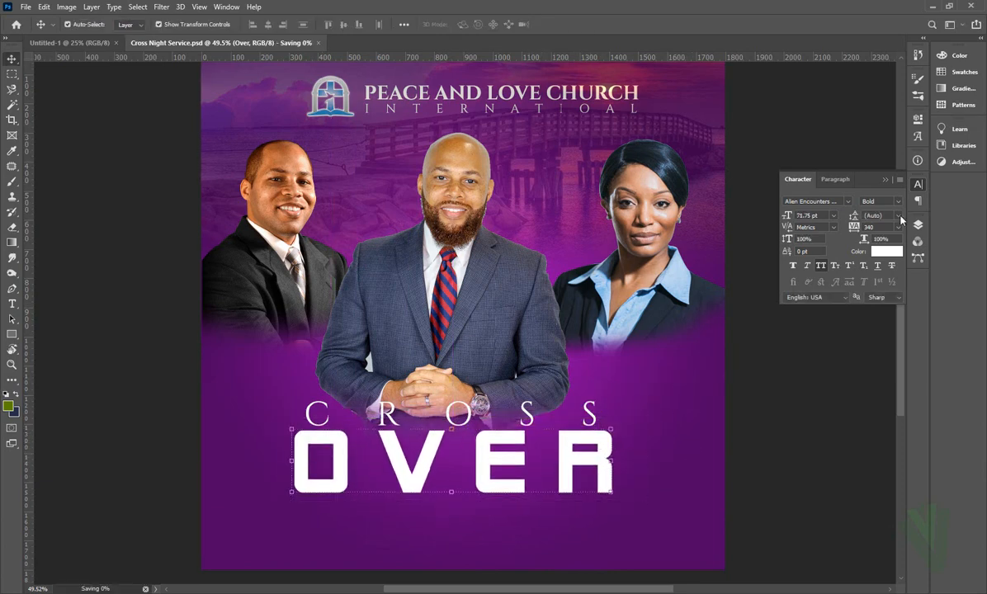
{"action": "left_click_drag", "start_coordinate": [853, 227], "coordinate": [827, 227]}
{"action": "key", "text": "ctrl+s"}
- Add a Bevel & Emboss effect to the OVER text layer with Emboss style and Chisel Hard technique
{"action": "key", "text": "F7"}
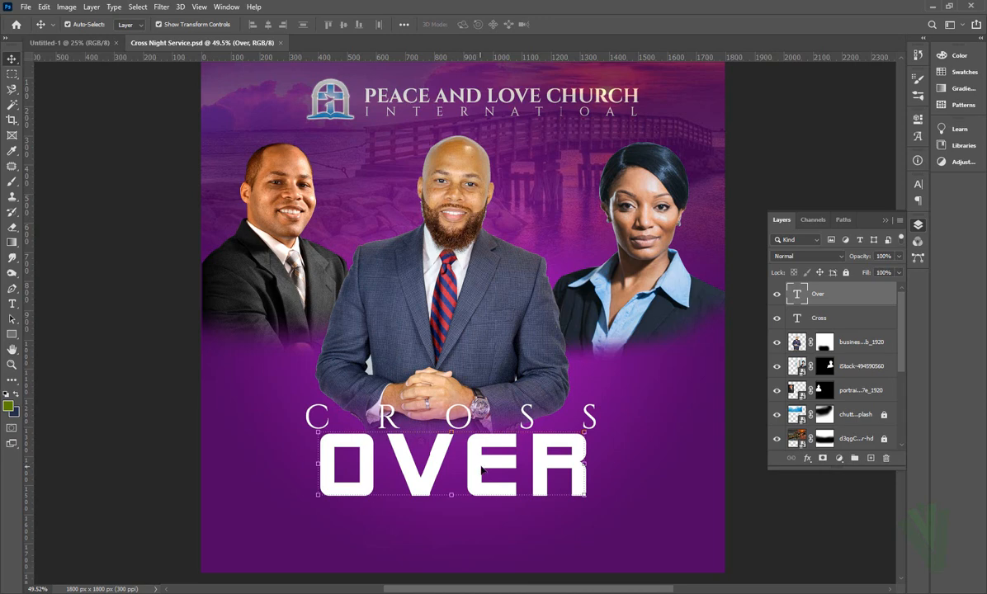
{"action": "double_click", "coordinate": [855, 298]}
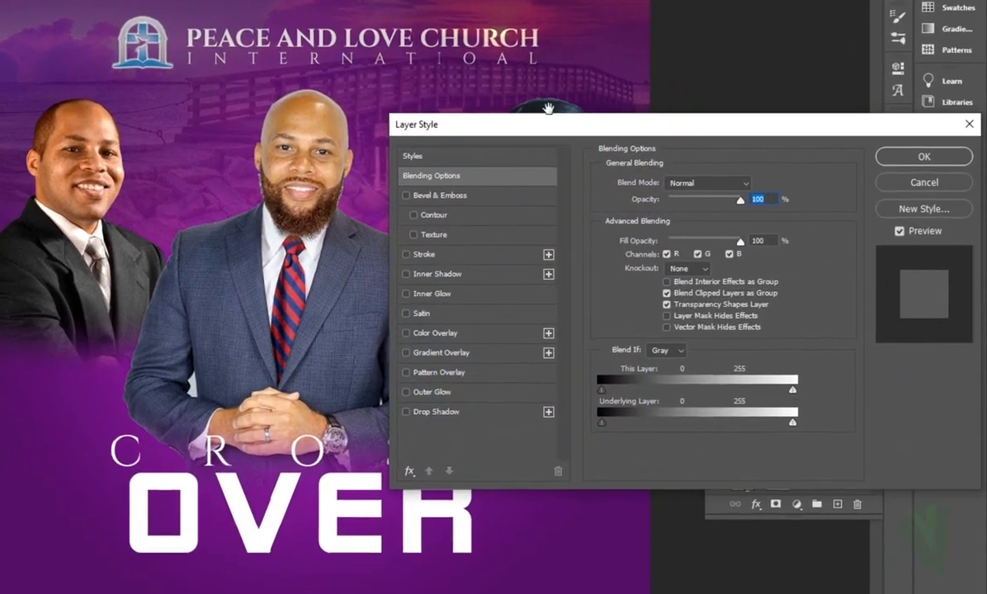
{"action": "left_click_drag", "start_coordinate": [590, 80], "coordinate": [590, 79]}
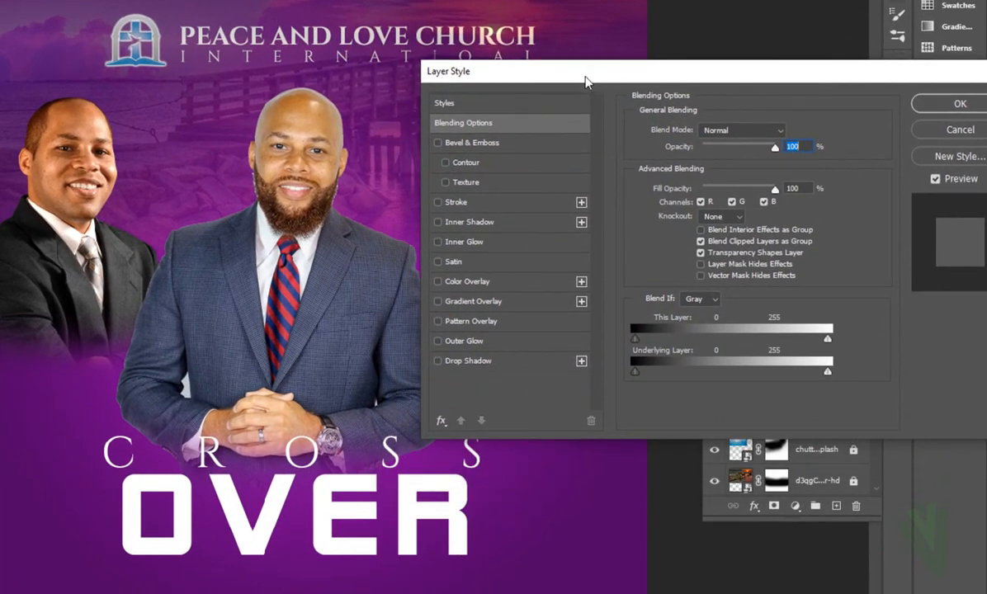
{"action": "left_click", "coordinate": [485, 144]}
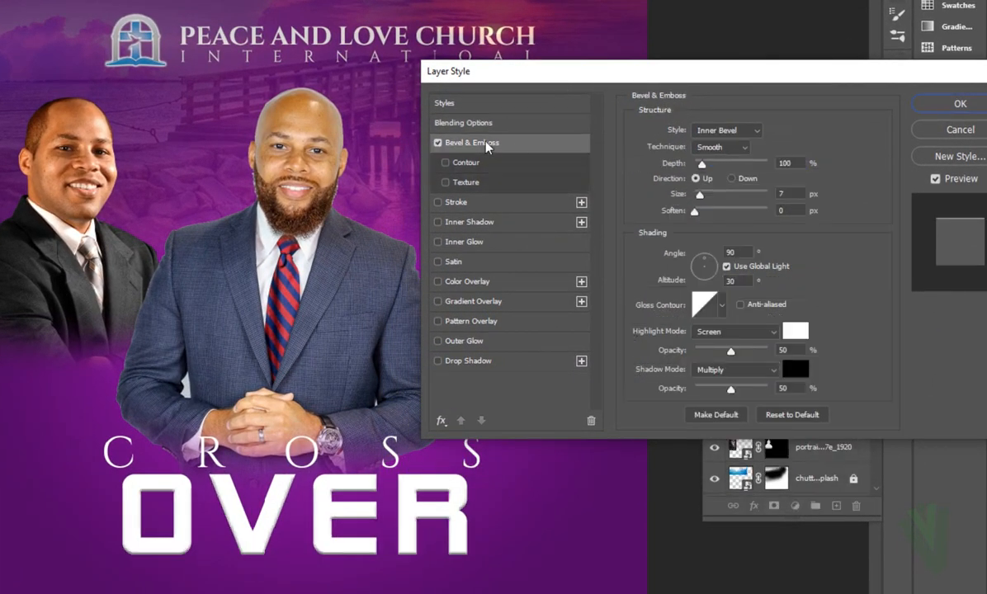
{"action": "left_click", "coordinate": [713, 132]}
{"action": "left_click", "coordinate": [717, 167]}
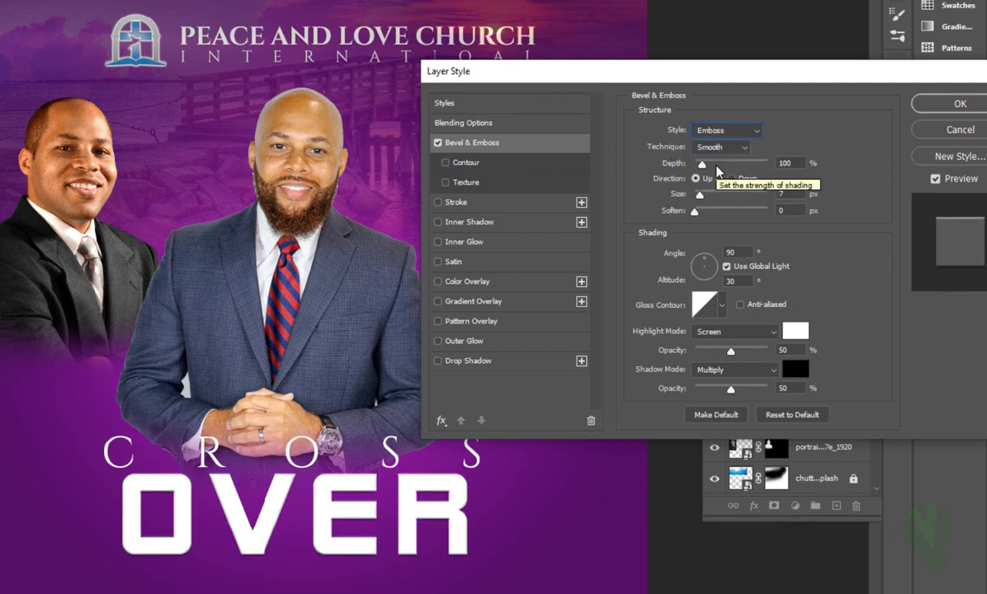
{"action": "left_click", "coordinate": [721, 147]}
{"action": "left_click", "coordinate": [724, 169]}
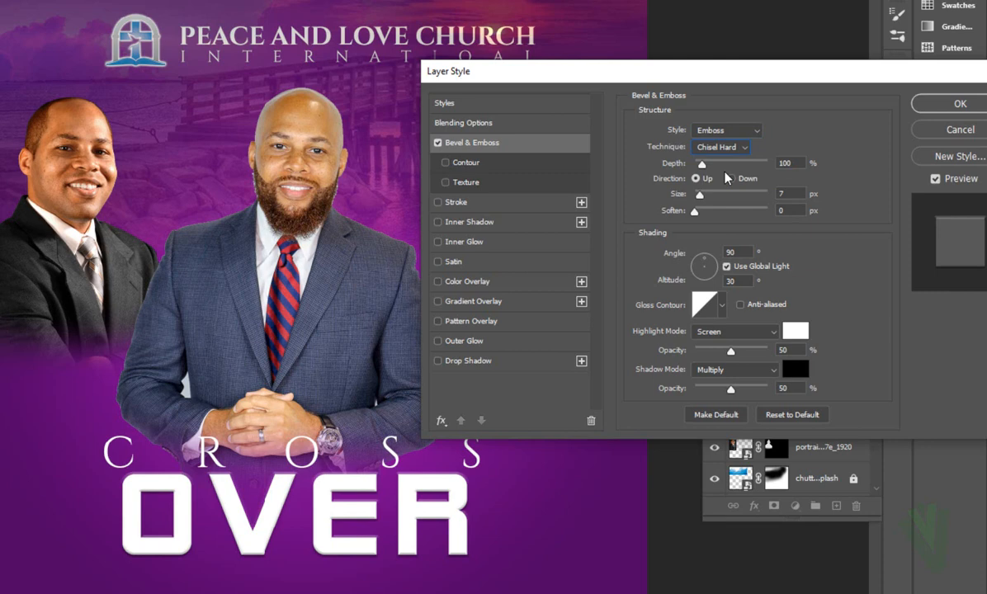
- Set the bevel's depth to 98%, size to 9 px, soften to 5 px and shading angle to 35°
{"action": "left_click", "coordinate": [769, 163]}
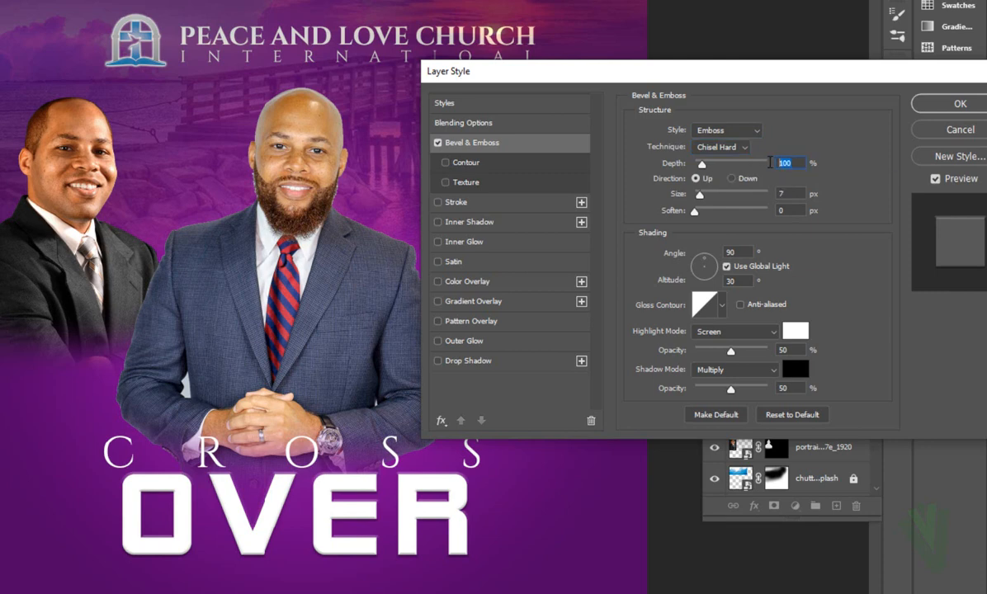
{"action": "type", "text": "98"}
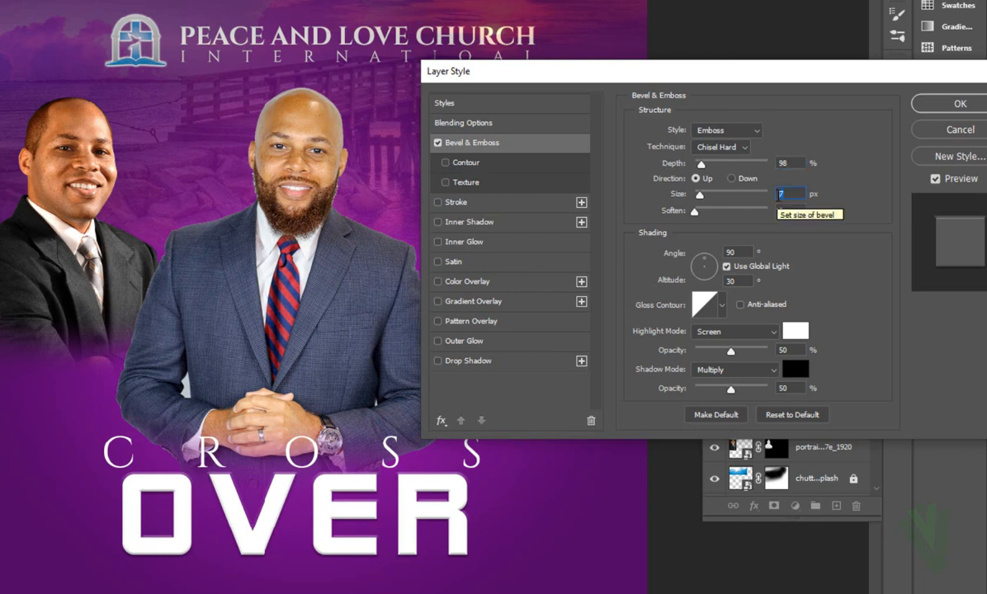
{"action": "left_click", "coordinate": [779, 194]}
{"action": "type", "text": "9"}
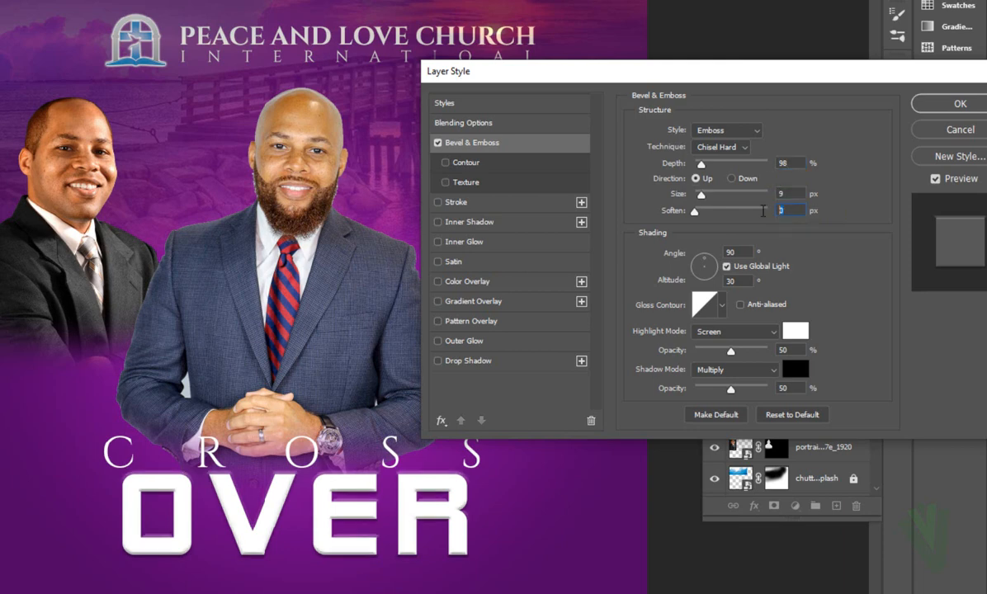
{"action": "left_click", "coordinate": [763, 211]}
{"action": "type", "text": "5"}
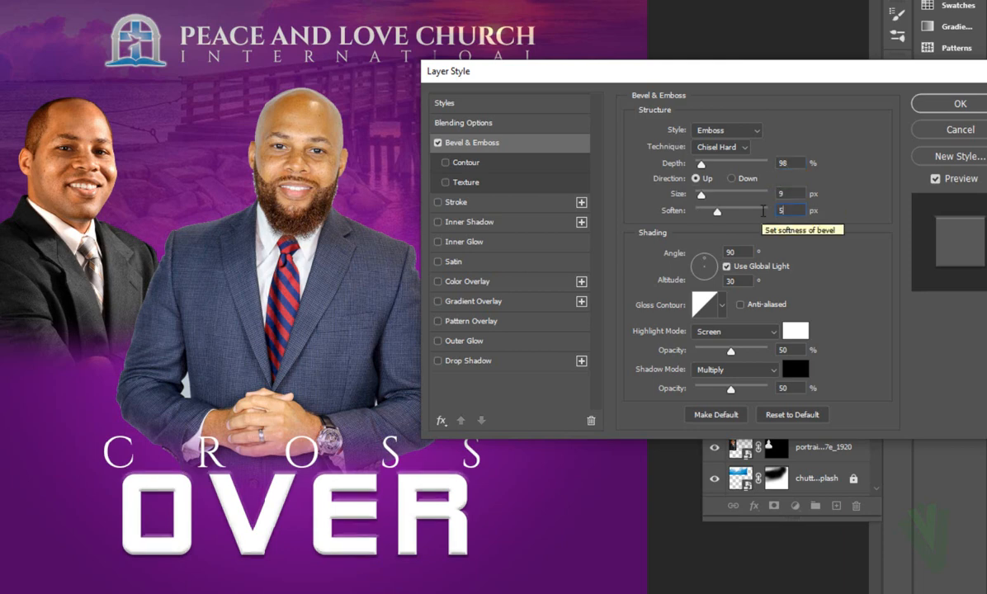
{"action": "left_click", "coordinate": [710, 251]}
{"action": "type", "text": "35"}
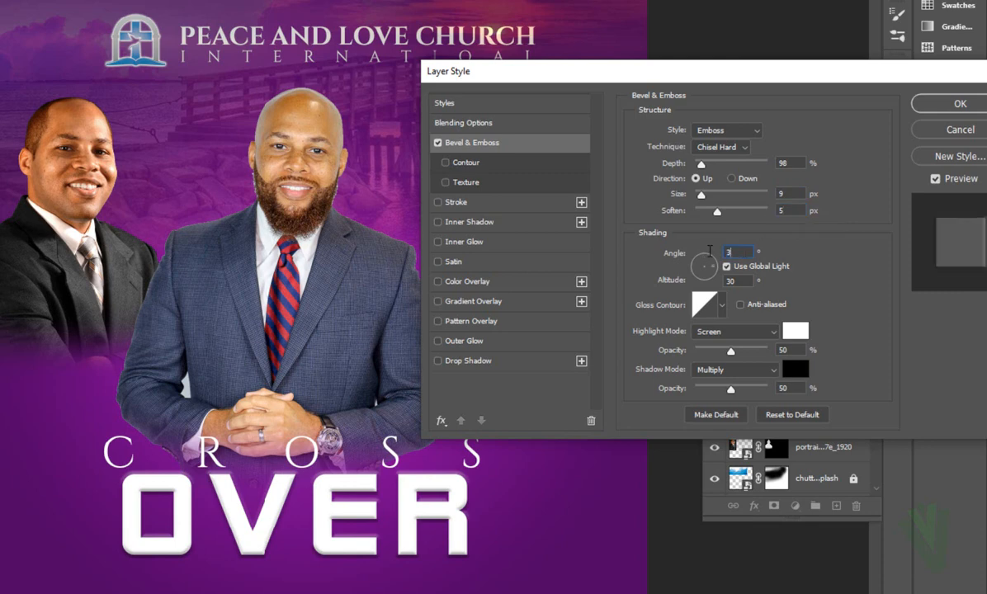
- Add an 18 px outside stroke in white to the OVER text with the Luminosity blend mode
{"action": "left_click", "coordinate": [471, 207]}
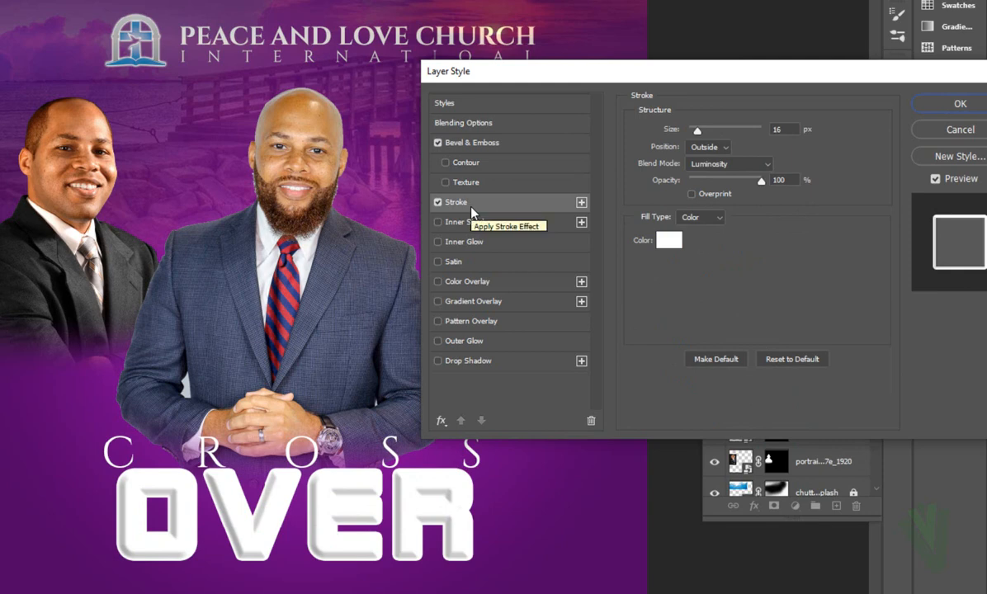
{"action": "left_click", "coordinate": [780, 130]}
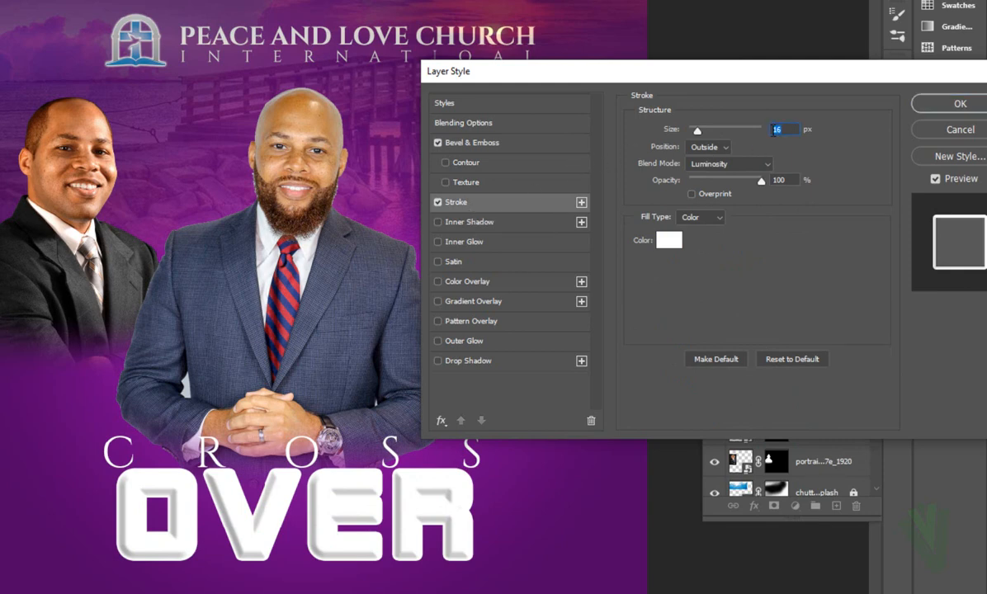
{"action": "type", "text": "18"}
{"action": "key", "text": "Tab"}
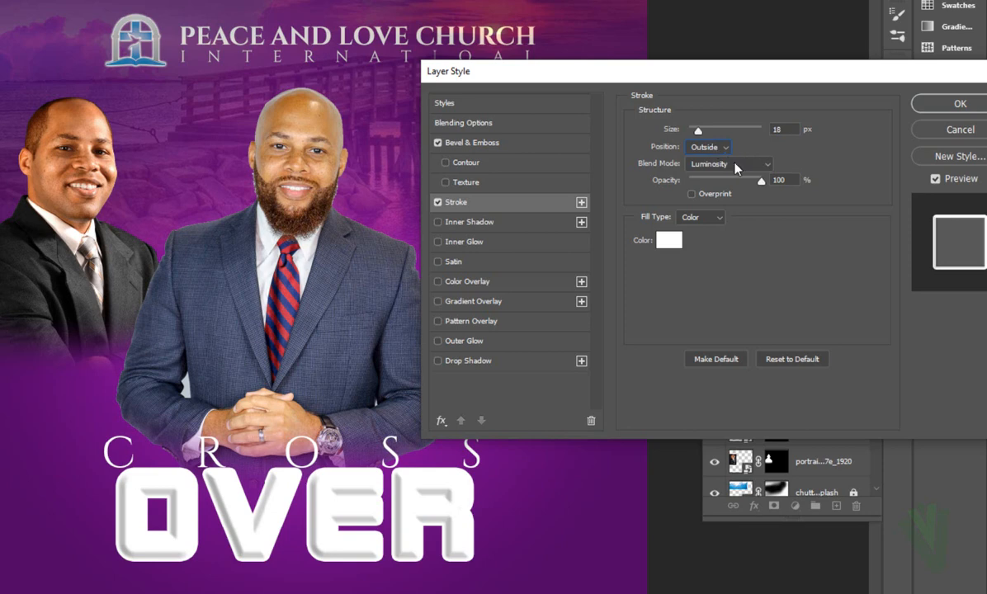
{"action": "left_click", "coordinate": [737, 167]}
{"action": "left_click", "coordinate": [737, 167]}
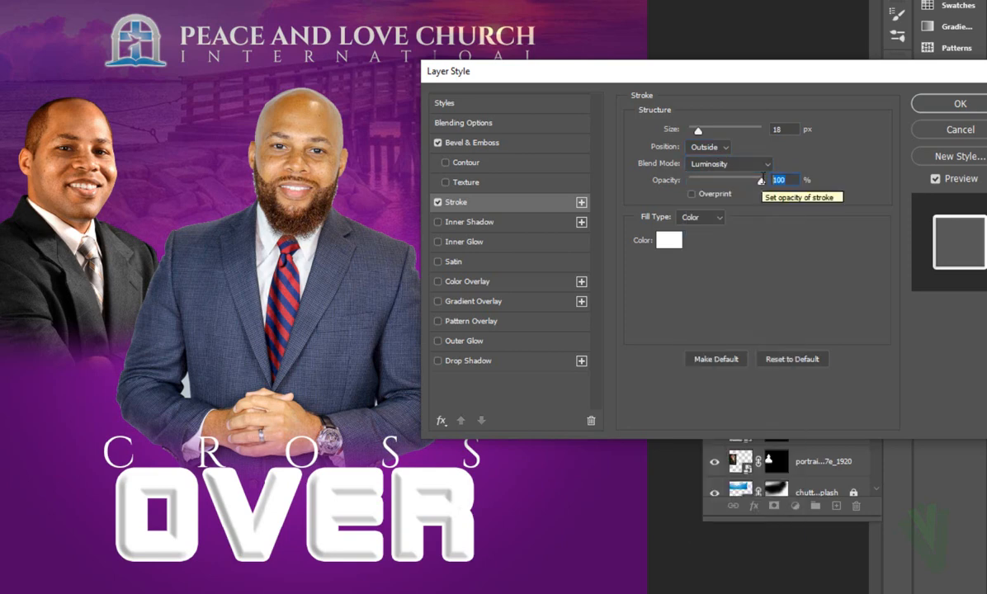
- Reduce the OVER stroke's opacity to 27% and set its color to #c700e5
{"action": "left_click_drag", "start_coordinate": [760, 180], "coordinate": [707, 180]}
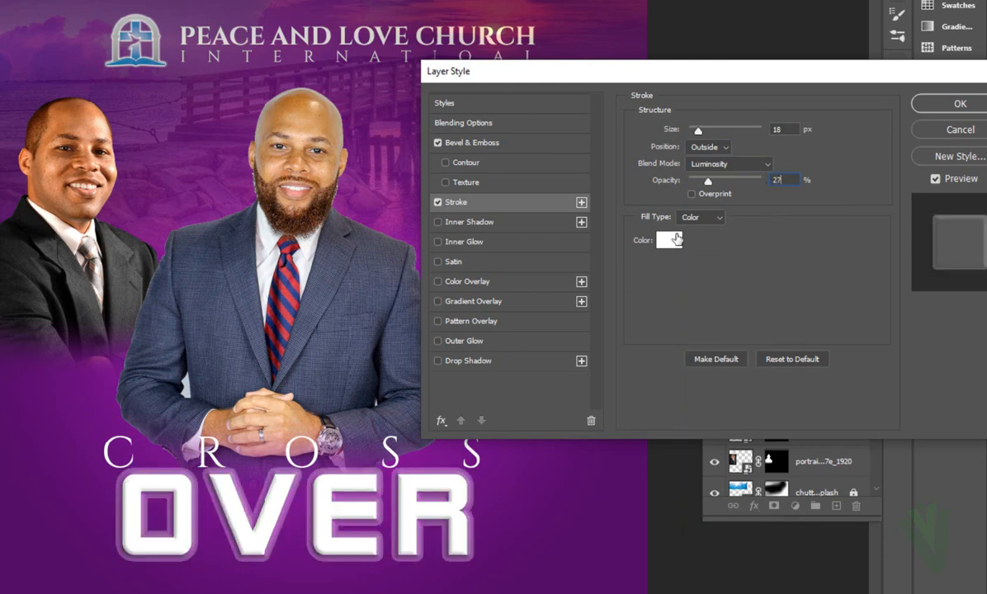
{"action": "left_click", "coordinate": [672, 239]}
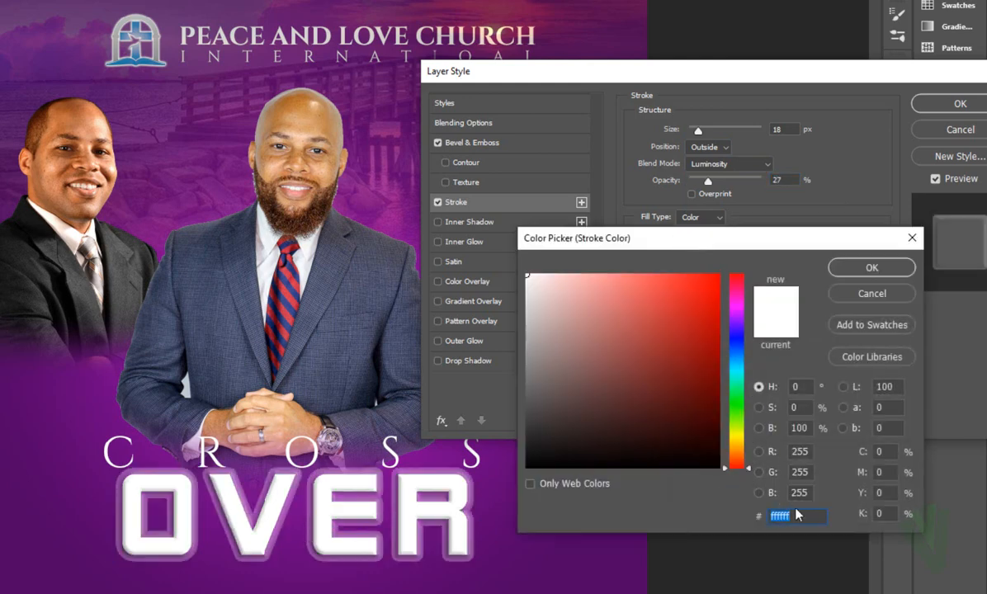
{"action": "type", "text": "c7"}
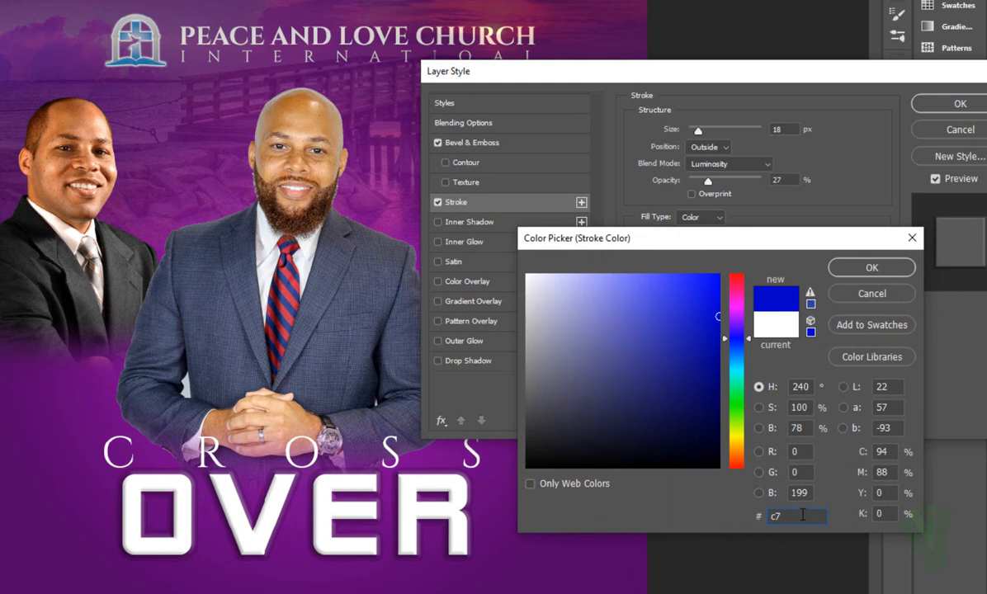
{"action": "type", "text": "00"}
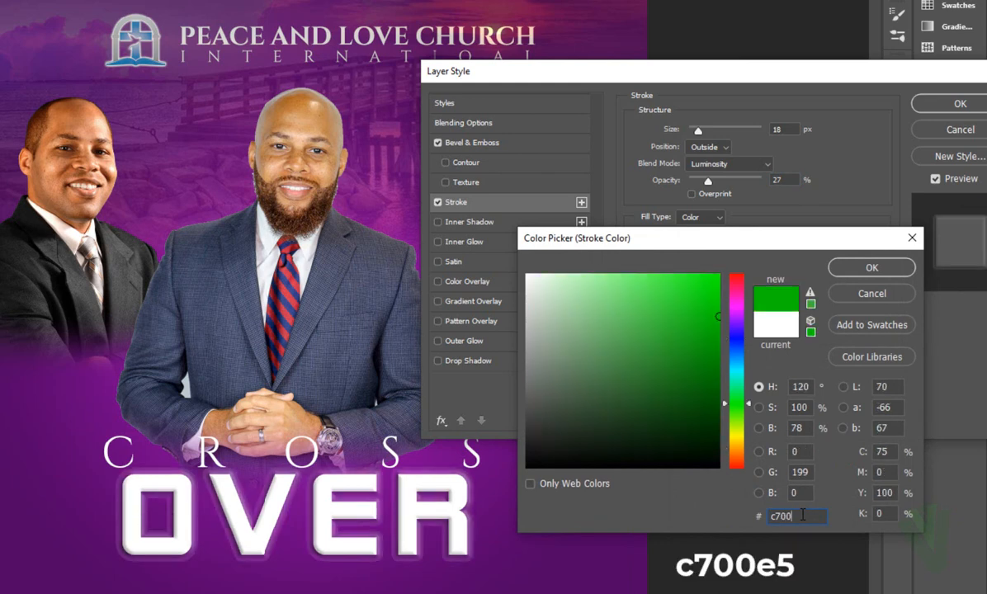
{"action": "type", "text": "e5"}
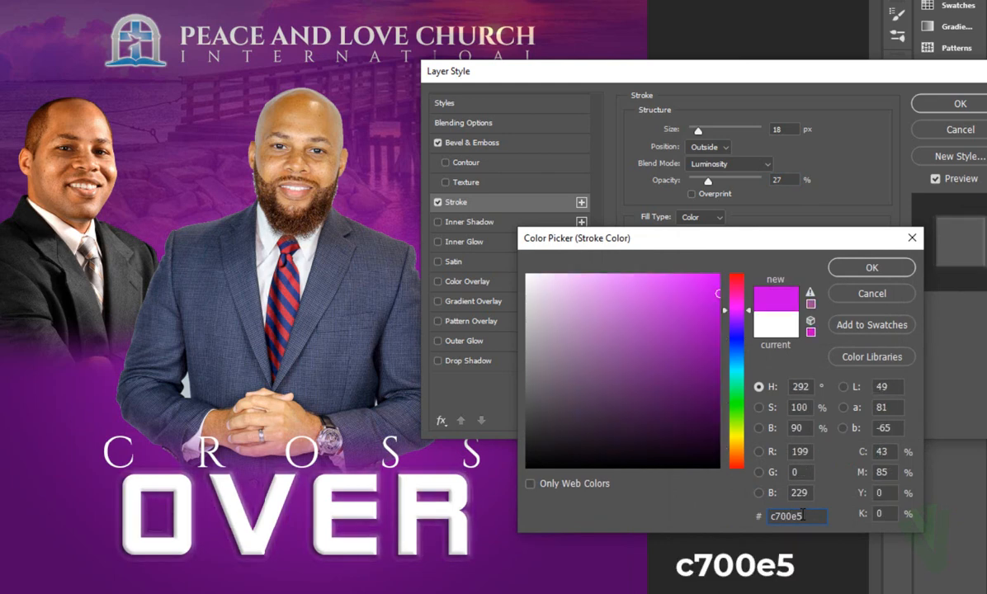
{"action": "left_click", "coordinate": [866, 267]}
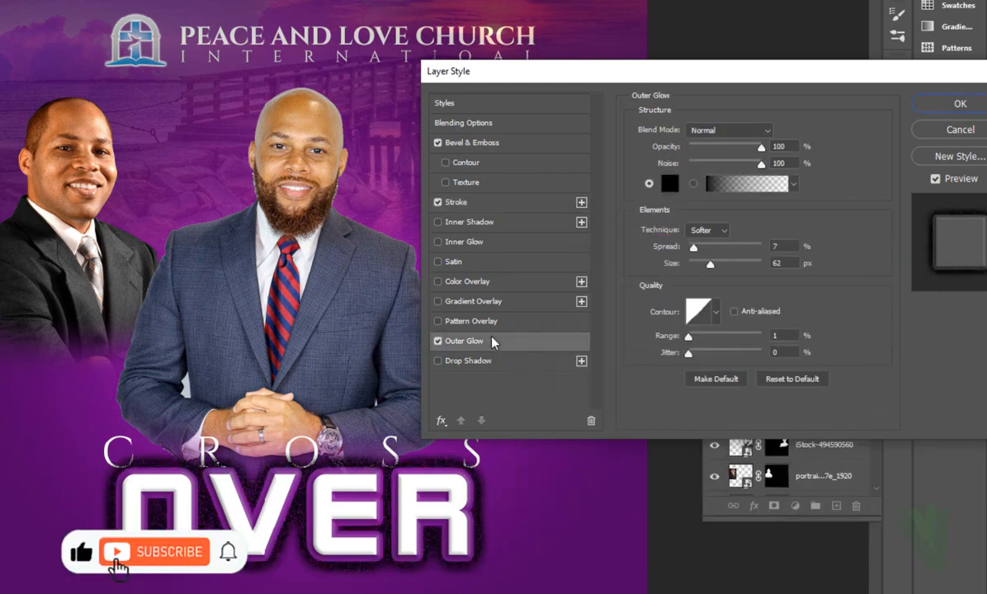
- Add an Outer Glow to OVER in Screen mode with 35% opacity, 41% noise, 7% spread and 69 px size
{"action": "left_click", "coordinate": [728, 130]}
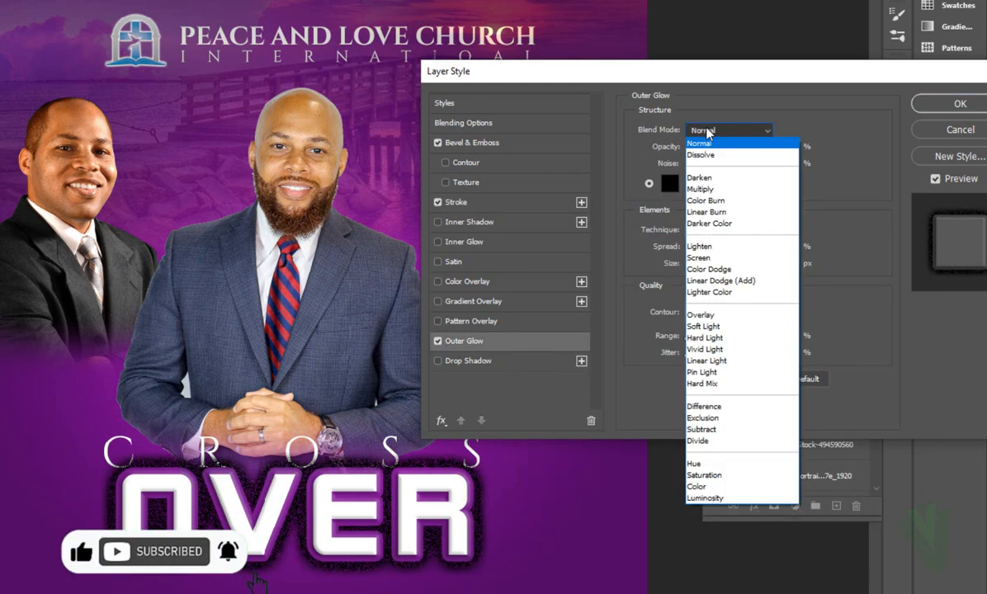
{"action": "left_click", "coordinate": [702, 258]}
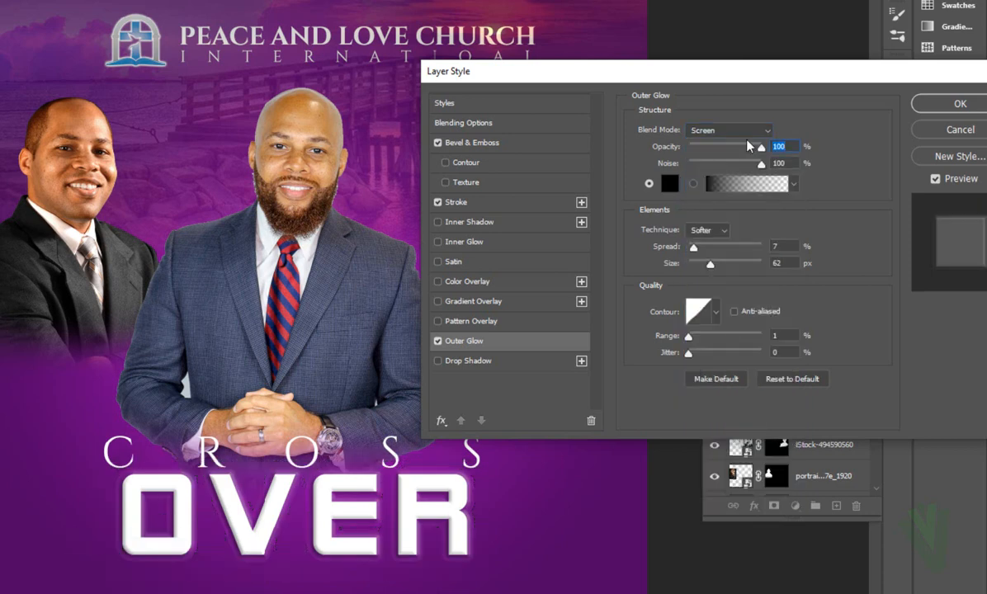
{"action": "type", "text": "35"}
{"action": "key", "text": "Tab"}
{"action": "key", "text": "Tab"}
{"action": "key", "text": "Tab"}
{"action": "key", "text": "Tab"}
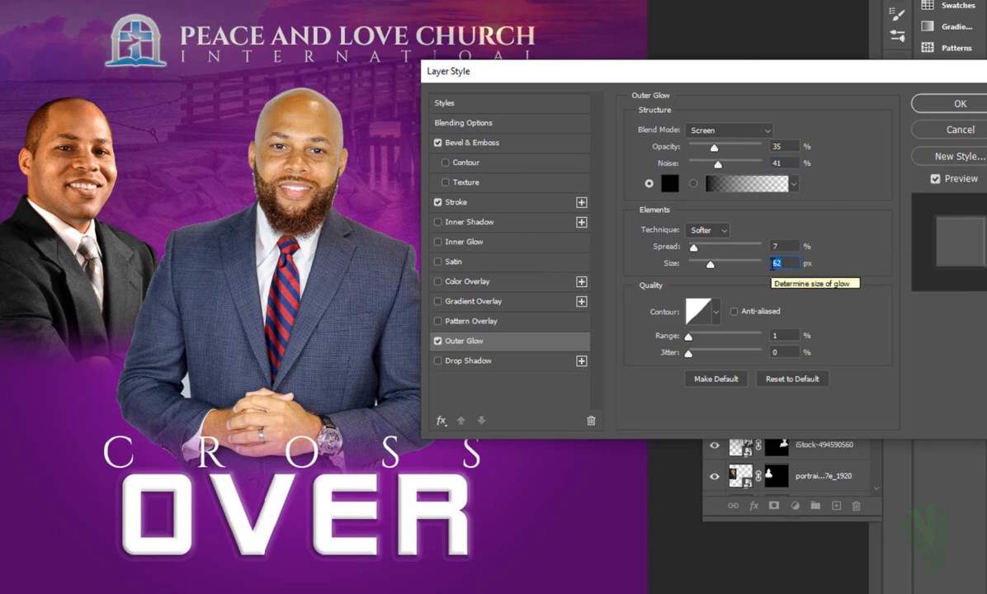
{"action": "type", "text": "69"}
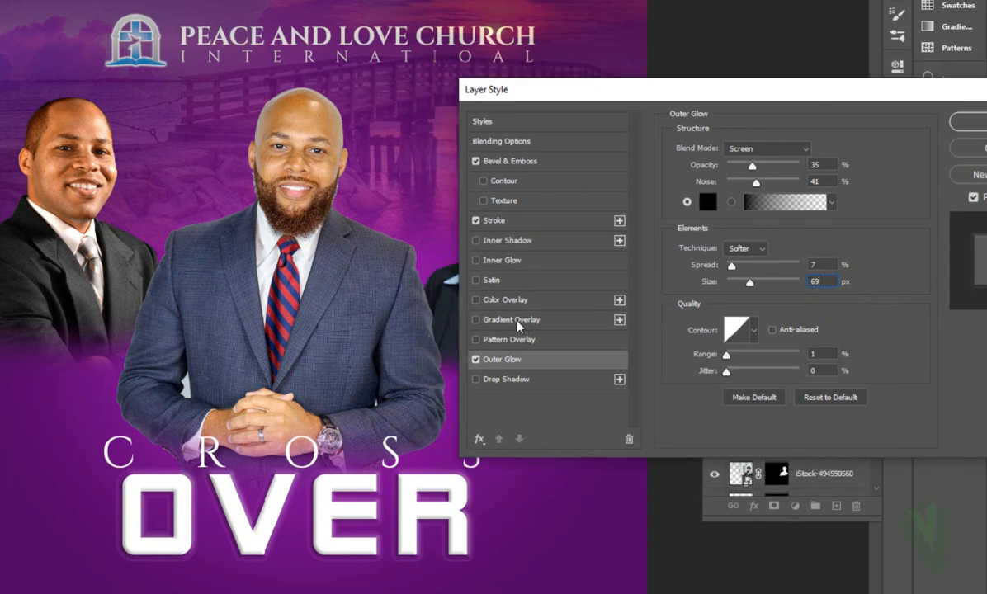
- Add a linear yellow Gradient Overlay to OVER in Normal mode at 100% opacity, with the first color stop at #c9c702
{"action": "left_click", "coordinate": [518, 324]}
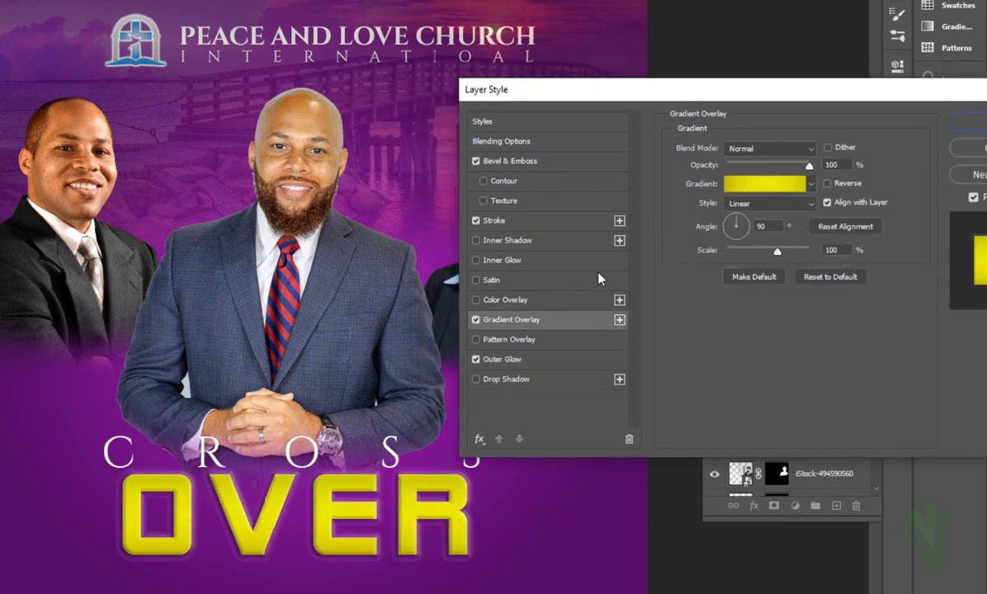
{"action": "left_click", "coordinate": [760, 149]}
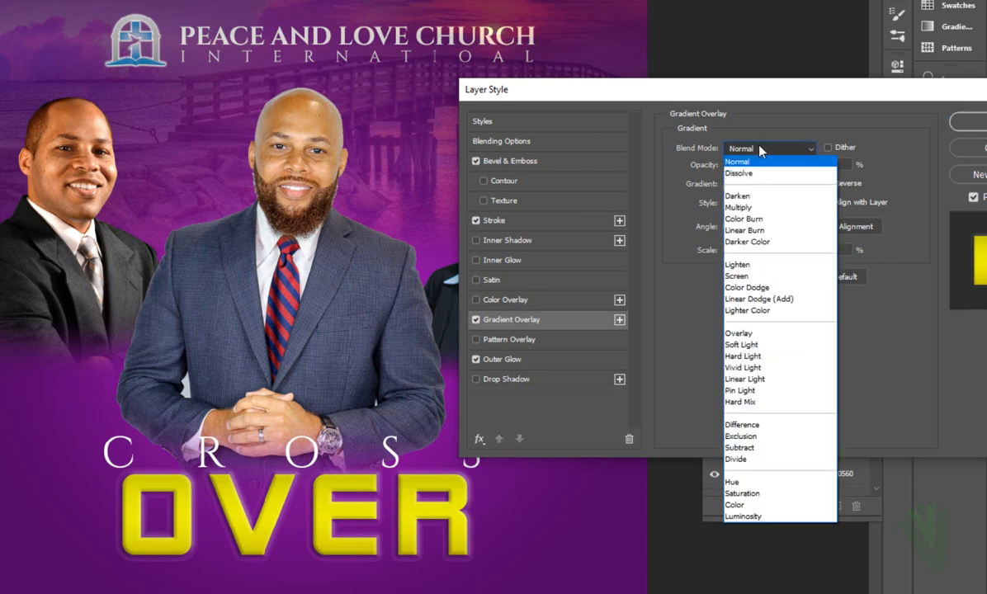
{"action": "left_click", "coordinate": [763, 152]}
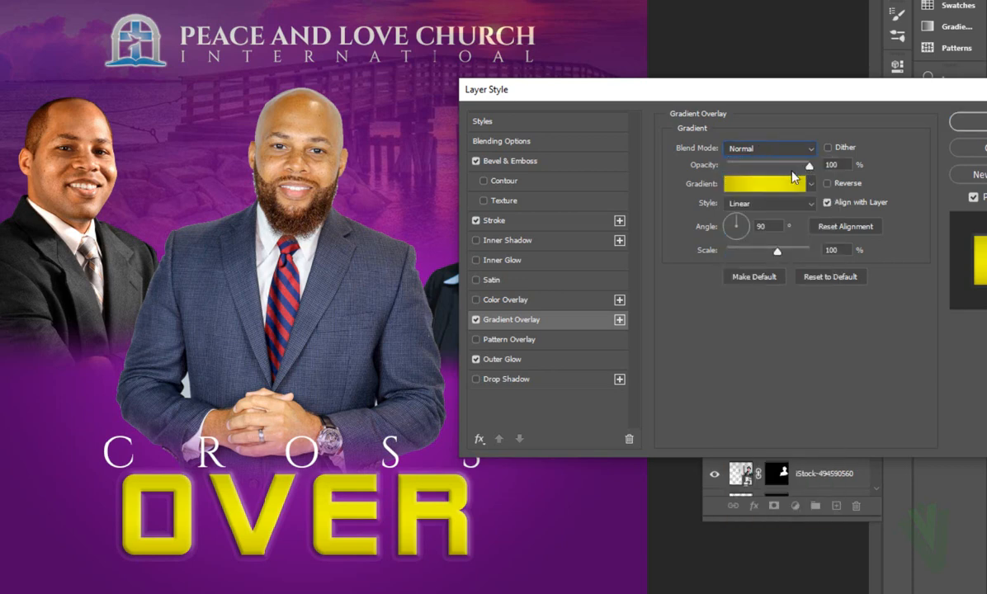
{"action": "left_click", "coordinate": [773, 189]}
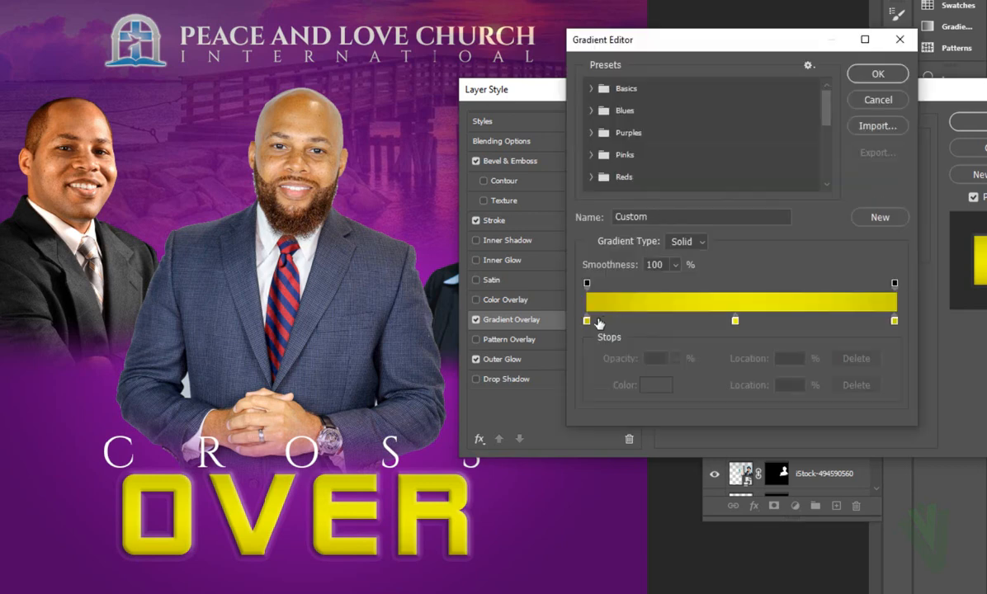
{"action": "left_click", "coordinate": [586, 320]}
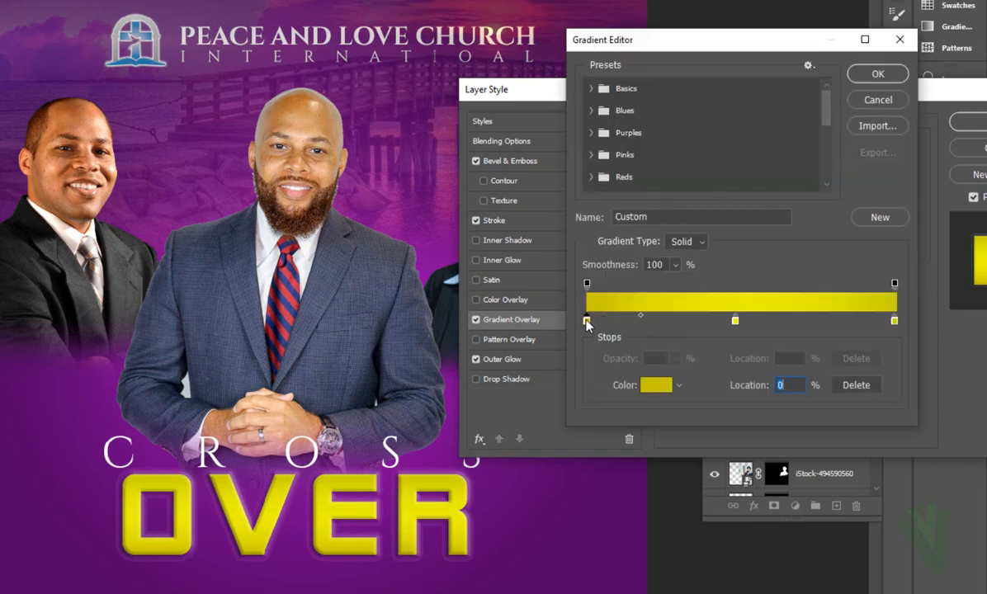
{"action": "left_click", "coordinate": [656, 385]}
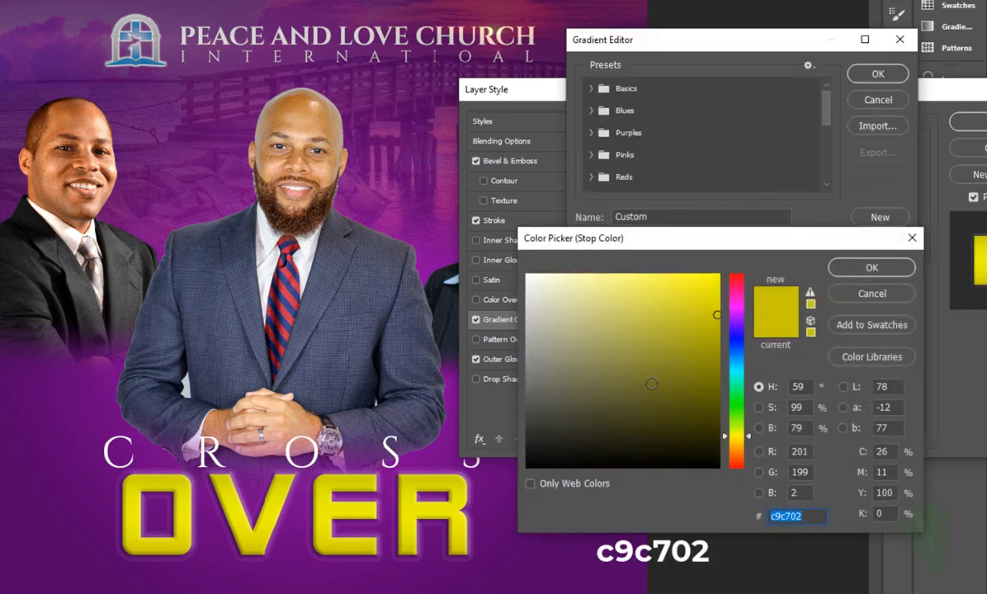
{"action": "left_click", "coordinate": [873, 294]}
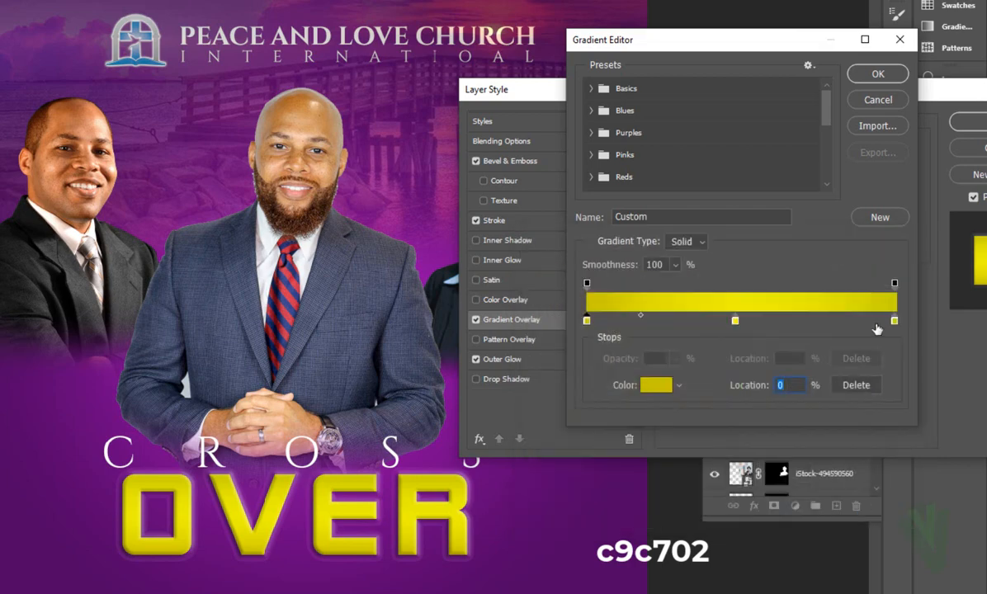
- Move the gradient's last color stop, #cad100, to 99% location and apply the layer style to OVER
{"action": "left_click_drag", "start_coordinate": [894, 320], "coordinate": [890, 320]}
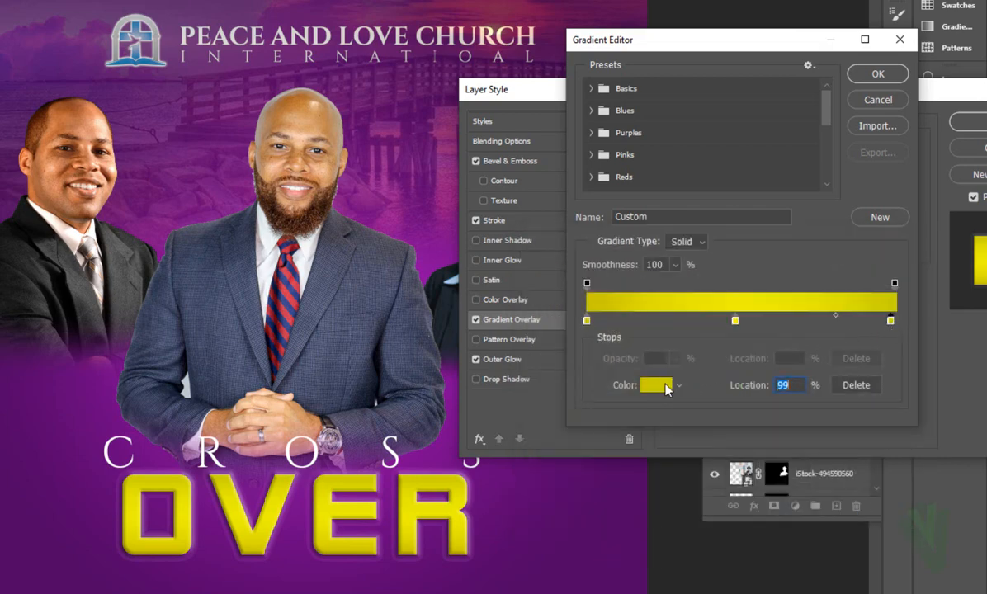
{"action": "left_click", "coordinate": [660, 386]}
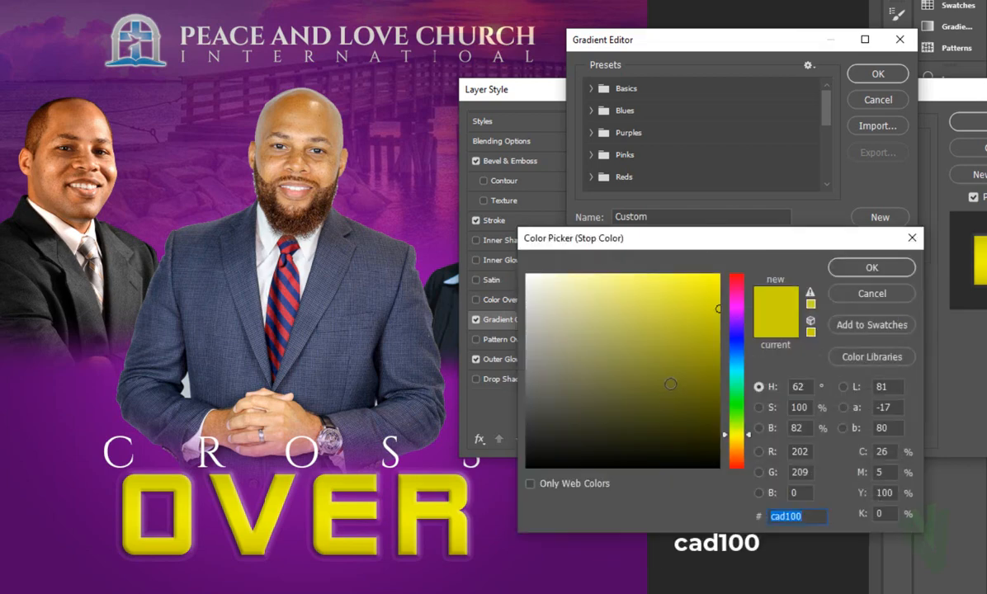
{"action": "left_click", "coordinate": [852, 275]}
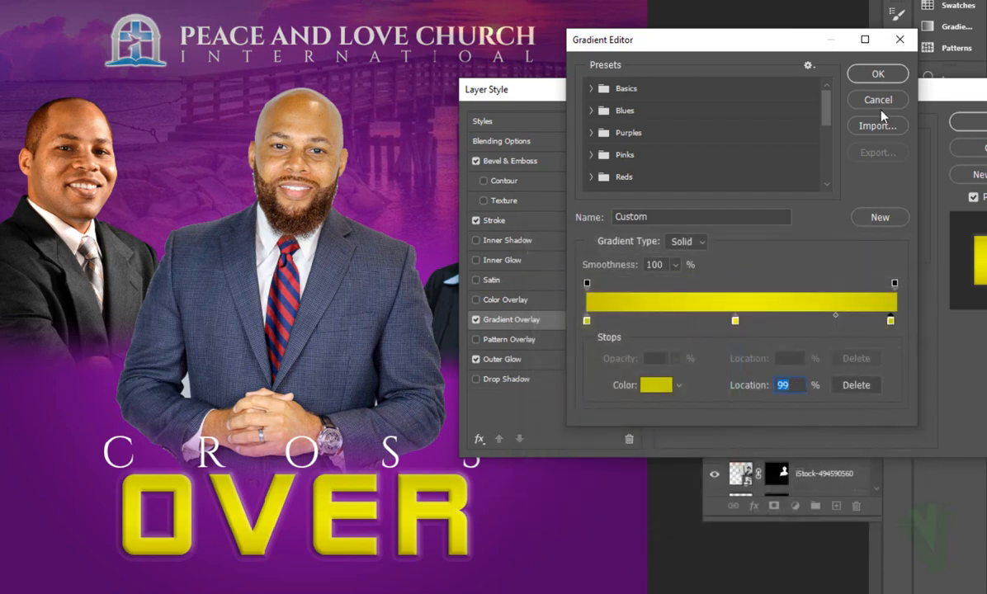
{"action": "left_click", "coordinate": [880, 74]}
{"action": "left_click_drag", "start_coordinate": [875, 93], "coordinate": [738, 50]}
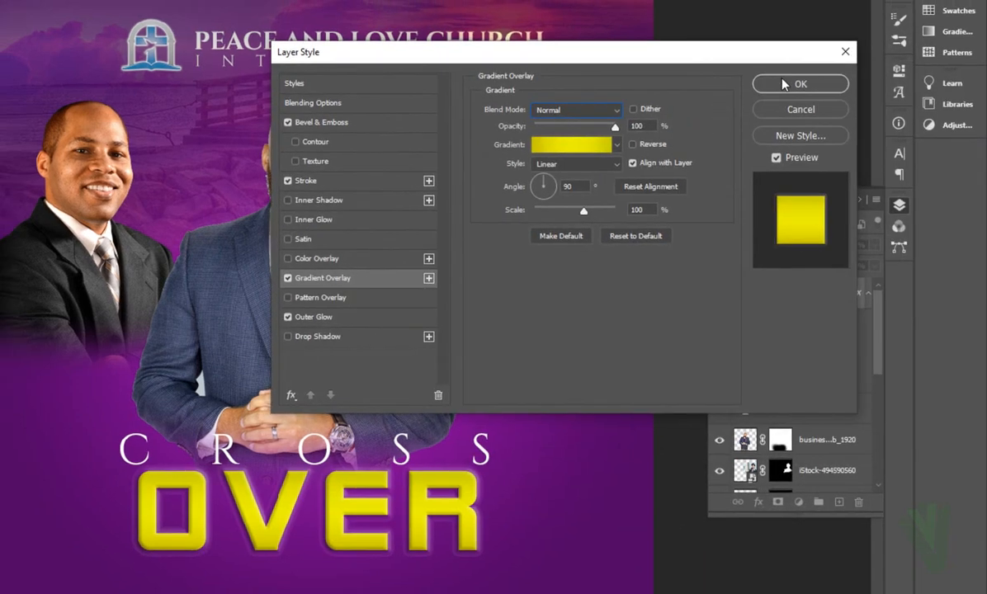
{"action": "scroll", "coordinate": [812, 128], "scroll_direction": "down", "scroll_amount": 2}
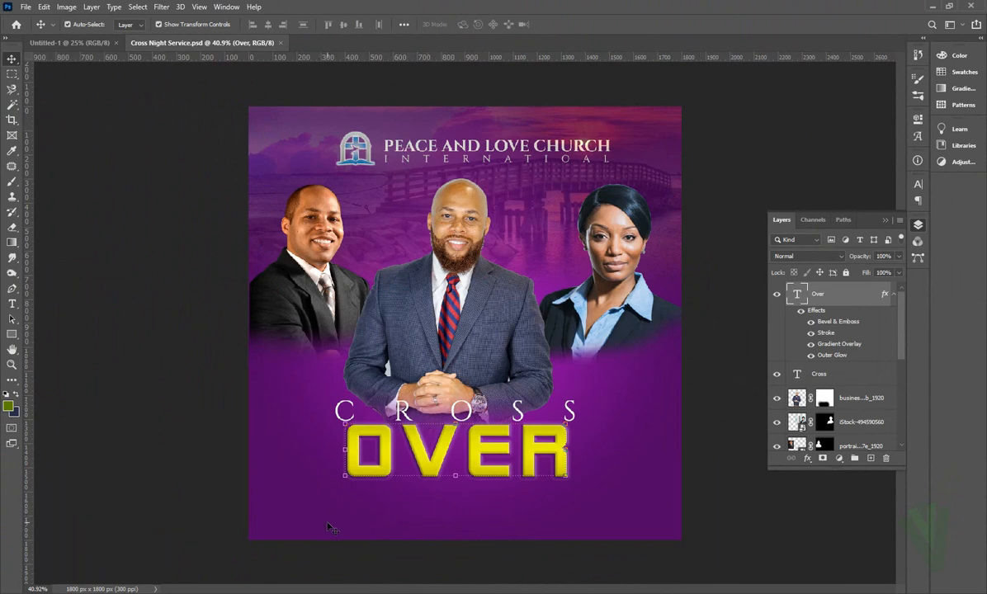
{"action": "scroll", "coordinate": [422, 520], "scroll_direction": "up", "scroll_amount": 1}
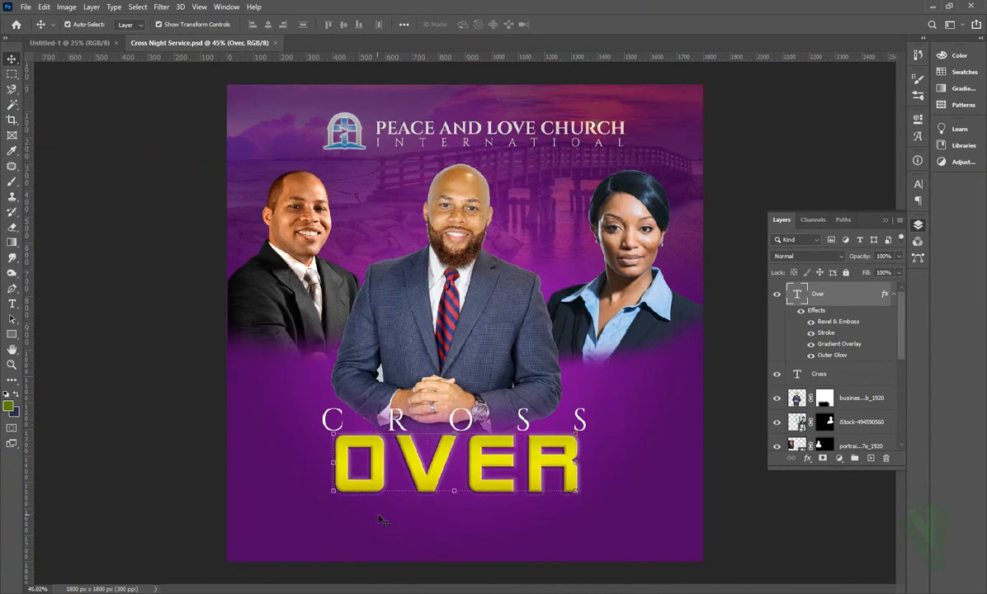
- Add the text line "Saturday 31st December, 2022" above the gradient background layer, below the OVER title, and save
{"action": "left_click", "coordinate": [353, 538], "text": "ctrl"}
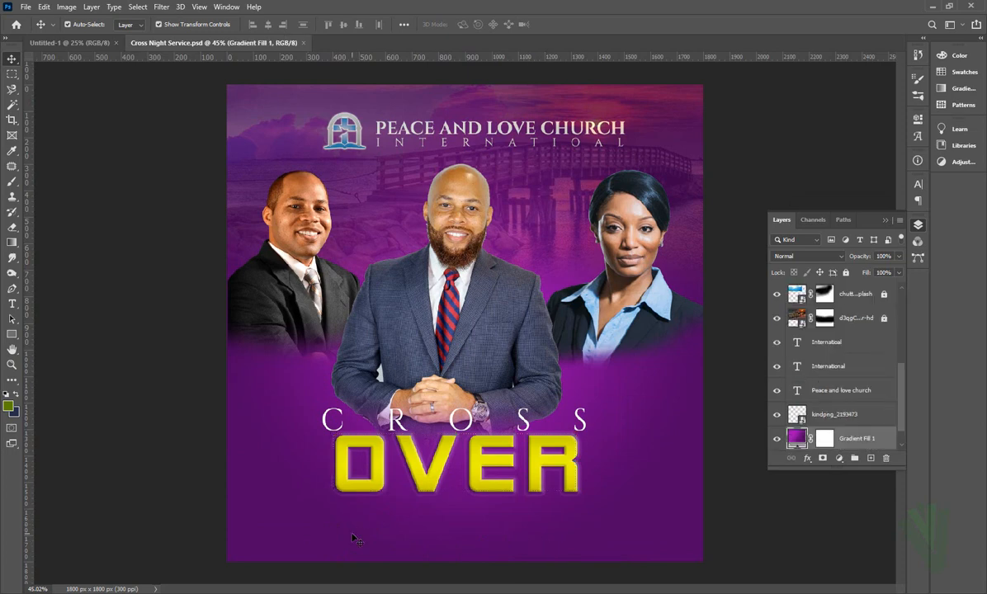
{"action": "scroll", "coordinate": [353, 538], "scroll_direction": "up", "scroll_amount": 3}
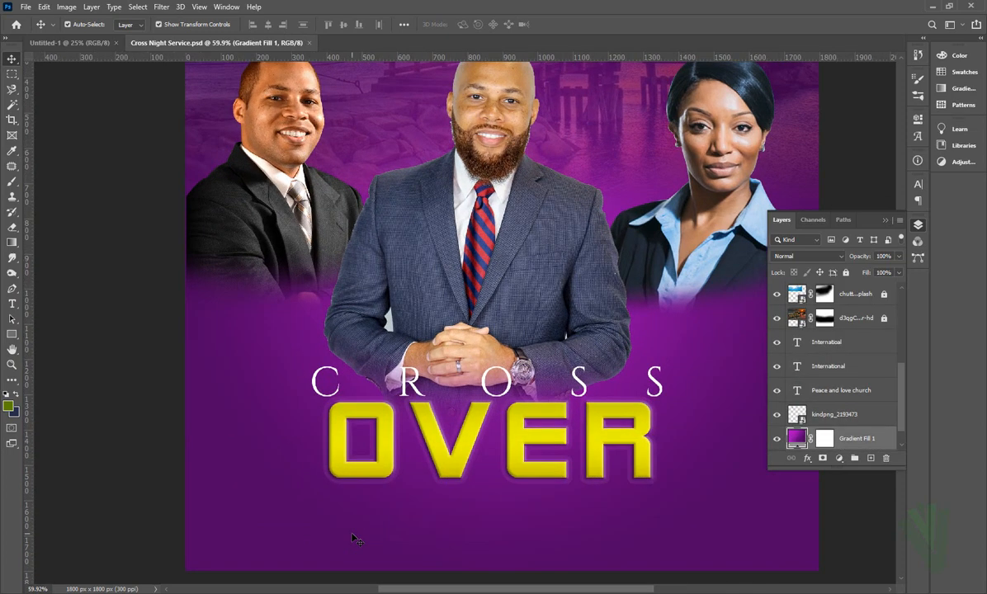
{"action": "key", "text": "t"}
{"action": "left_click", "coordinate": [310, 521]}
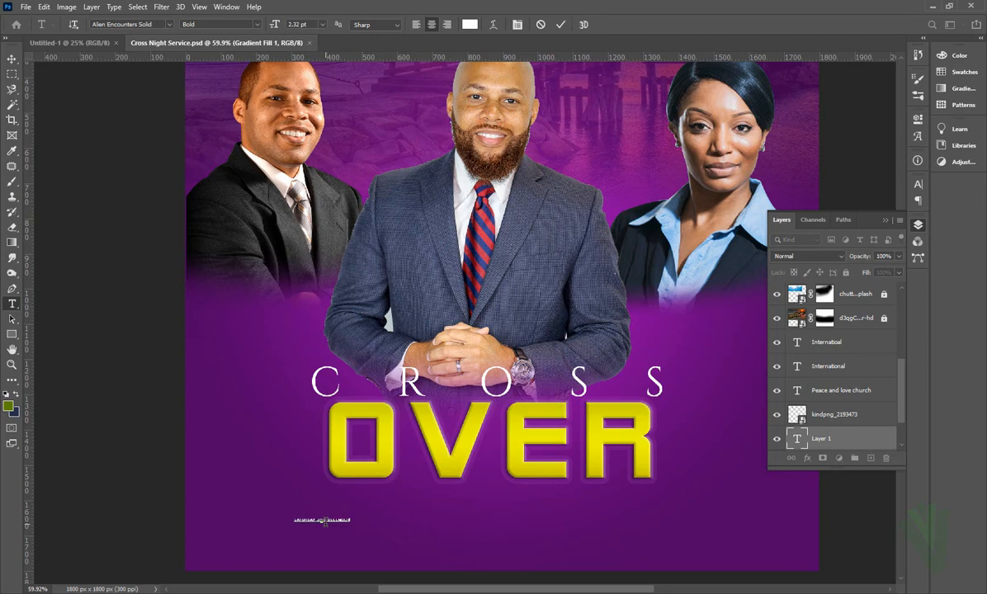
{"action": "left_click", "coordinate": [11, 59]}
{"action": "key", "text": "ctrl+s"}
- Scale the date text to about 332% and center it just beneath the OVER title
{"action": "left_click_drag", "start_coordinate": [356, 518], "coordinate": [511, 483]}
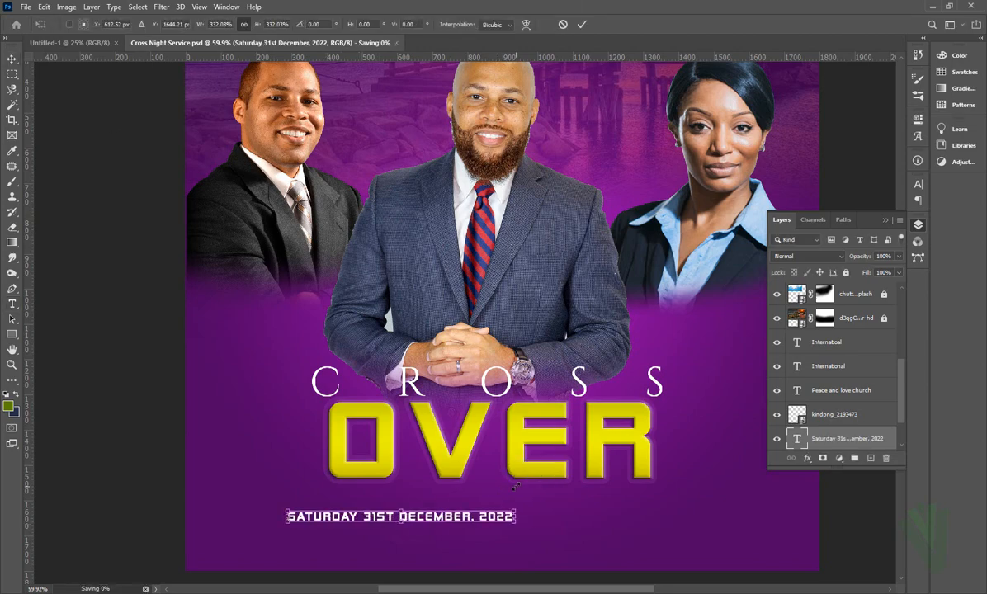
{"action": "key", "text": "Return"}
{"action": "left_click_drag", "start_coordinate": [446, 517], "coordinate": [476, 436]}
{"action": "scroll", "coordinate": [489, 530], "scroll_direction": "up", "scroll_amount": 1}
{"action": "left_click", "coordinate": [476, 436]}
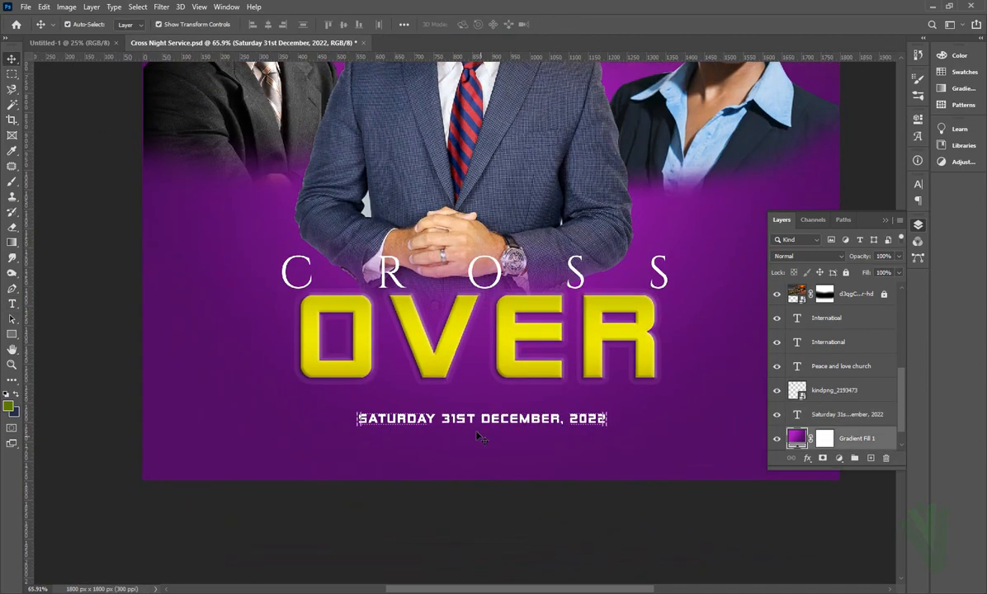
{"action": "left_click", "coordinate": [465, 417]}
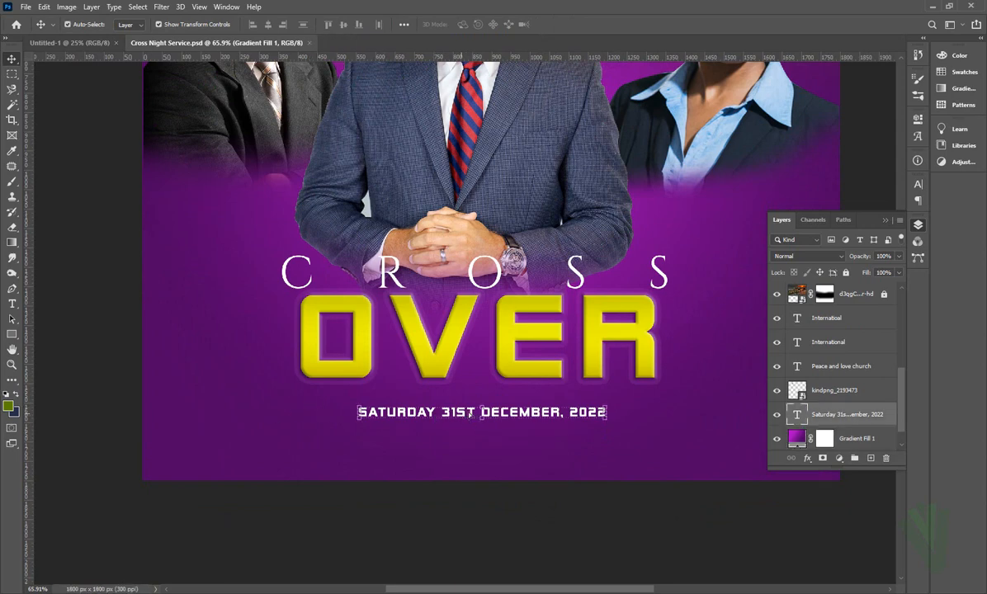
- Draw a rectangle about 1120 by 149 px over the date line, fill it with bright purple, and save
{"action": "right_click", "coordinate": [12, 334]}
{"action": "left_click", "coordinate": [58, 334]}
{"action": "left_click_drag", "start_coordinate": [287, 404], "coordinate": [721, 460]}
{"action": "left_click", "coordinate": [751, 189]}
{"action": "left_click", "coordinate": [815, 251]}
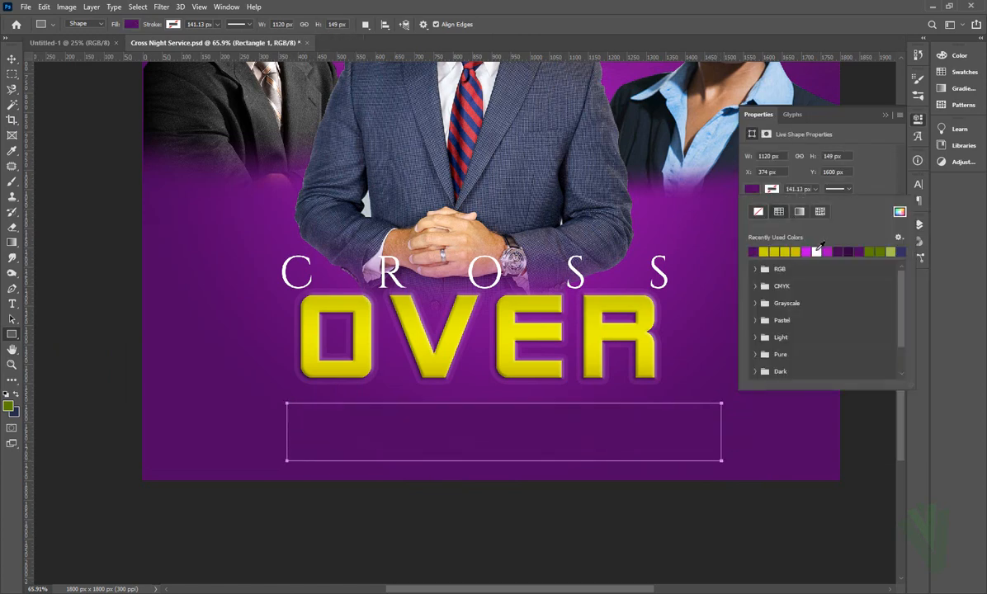
{"action": "left_click", "coordinate": [828, 252]}
{"action": "left_click", "coordinate": [11, 60]}
{"action": "key", "text": "ctrl+s"}
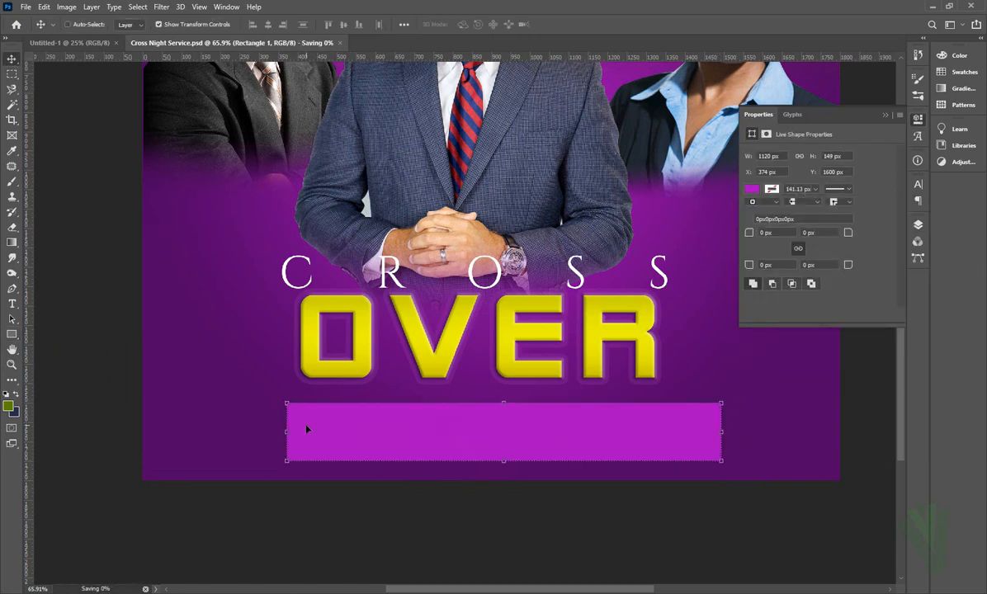
- Rasterize the bright purple rectangle, fade its ends with a 0° Motion Blur, and save the flyer
{"action": "left_click", "coordinate": [161, 7]}
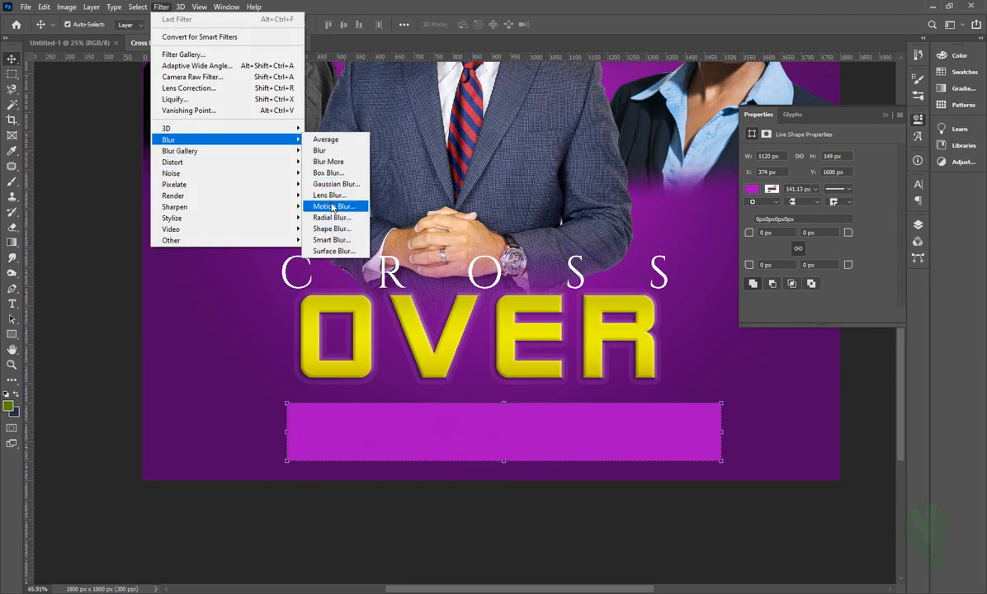
{"action": "left_click", "coordinate": [332, 207]}
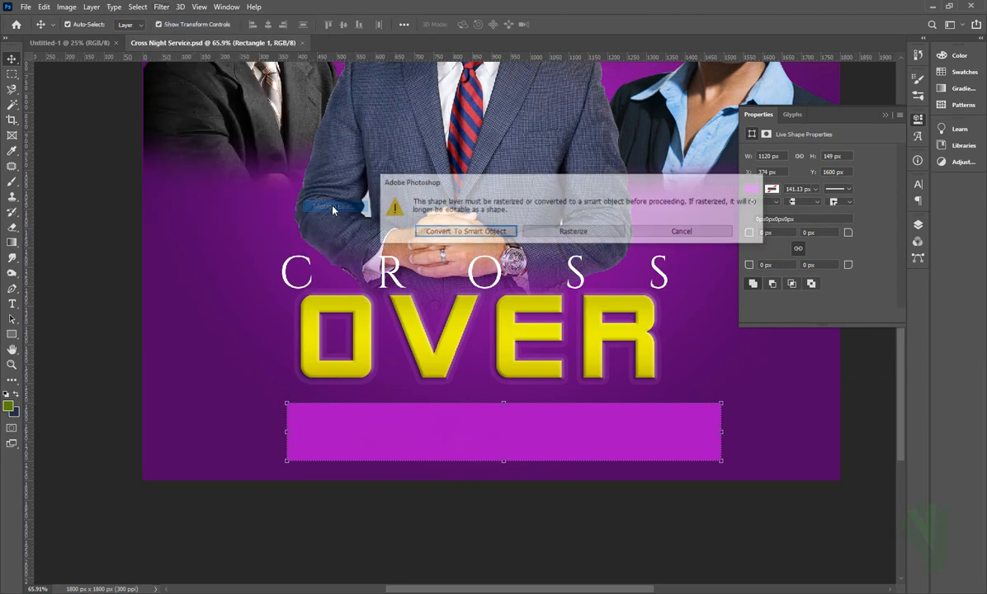
{"action": "left_click", "coordinate": [569, 234]}
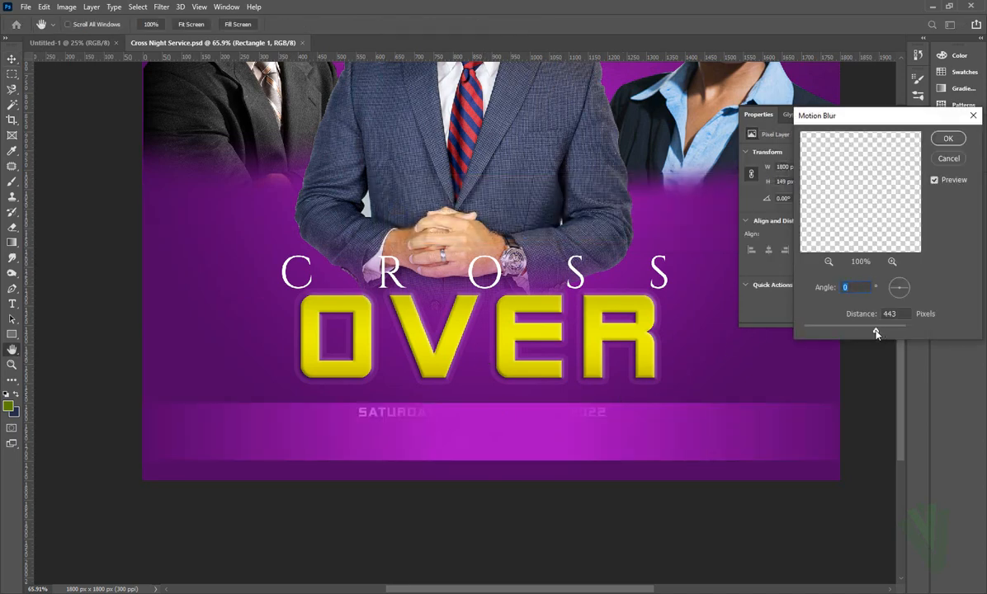
{"action": "left_click_drag", "start_coordinate": [873, 332], "coordinate": [871, 332]}
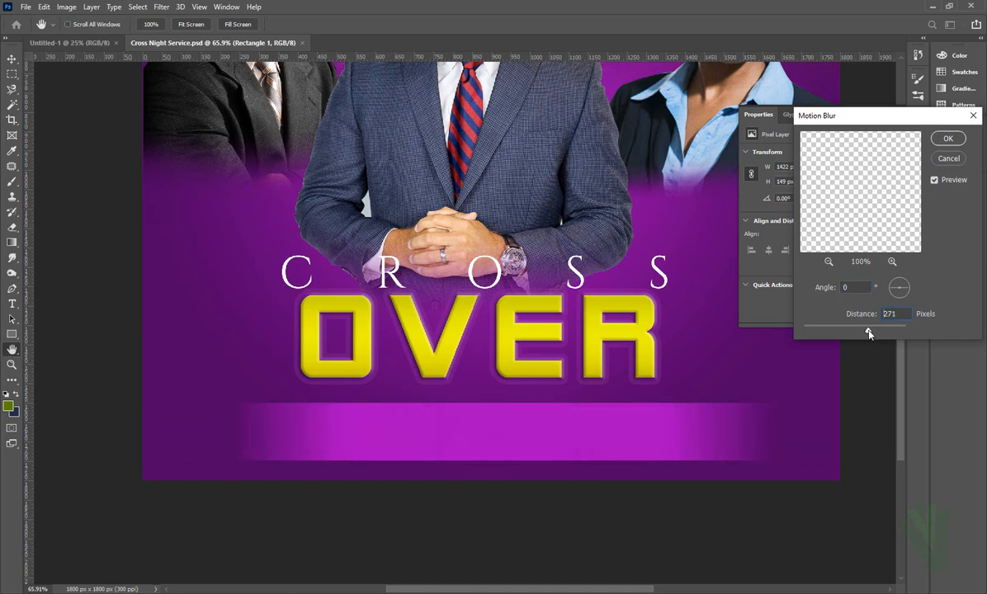
{"action": "left_click", "coordinate": [947, 137]}
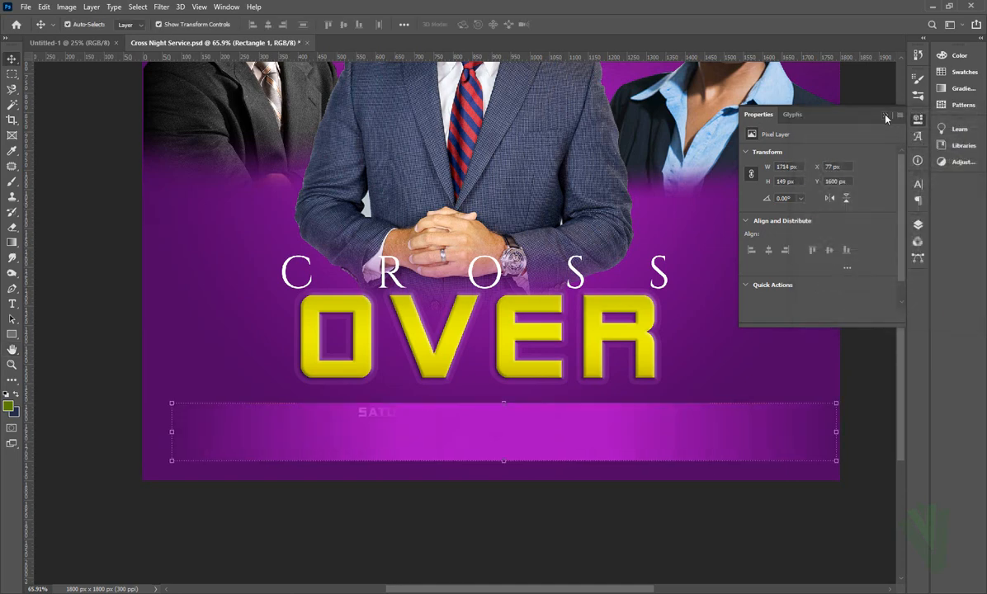
{"action": "left_click", "coordinate": [885, 116]}
{"action": "key", "text": "ctrl+s"}
- Reorder the date text layer above the blurred rectangle and shift the rectangle slightly up toward the OVER title
{"action": "left_click", "coordinate": [918, 225]}
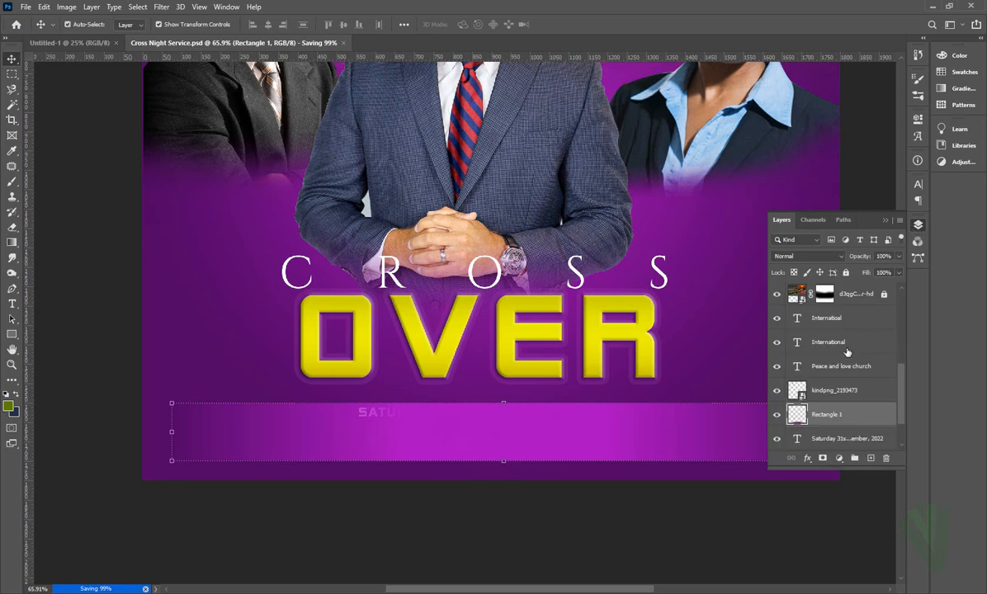
{"action": "left_click_drag", "start_coordinate": [828, 442], "coordinate": [826, 408]}
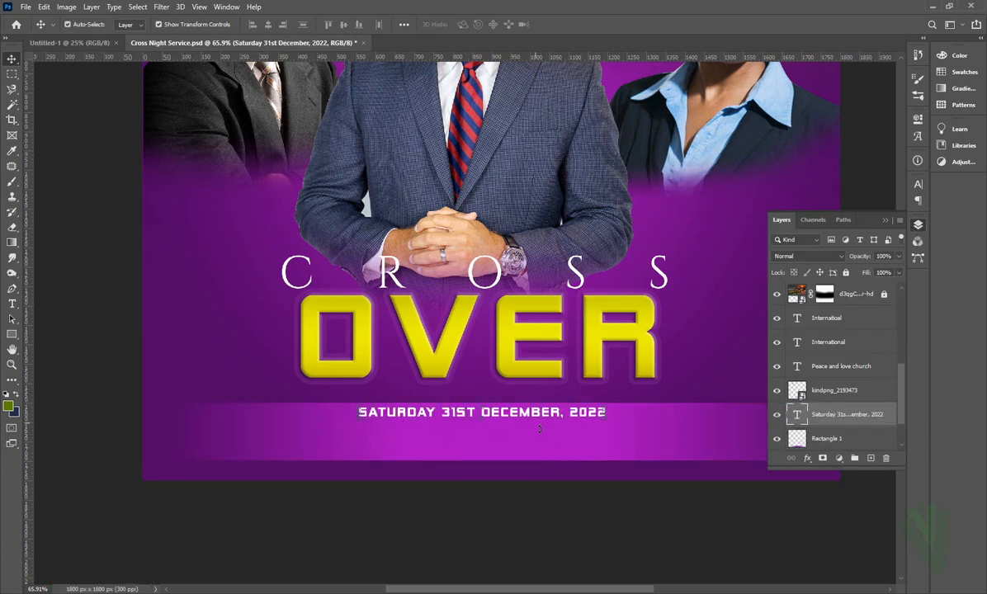
{"action": "left_click_drag", "start_coordinate": [568, 451], "coordinate": [568, 443]}
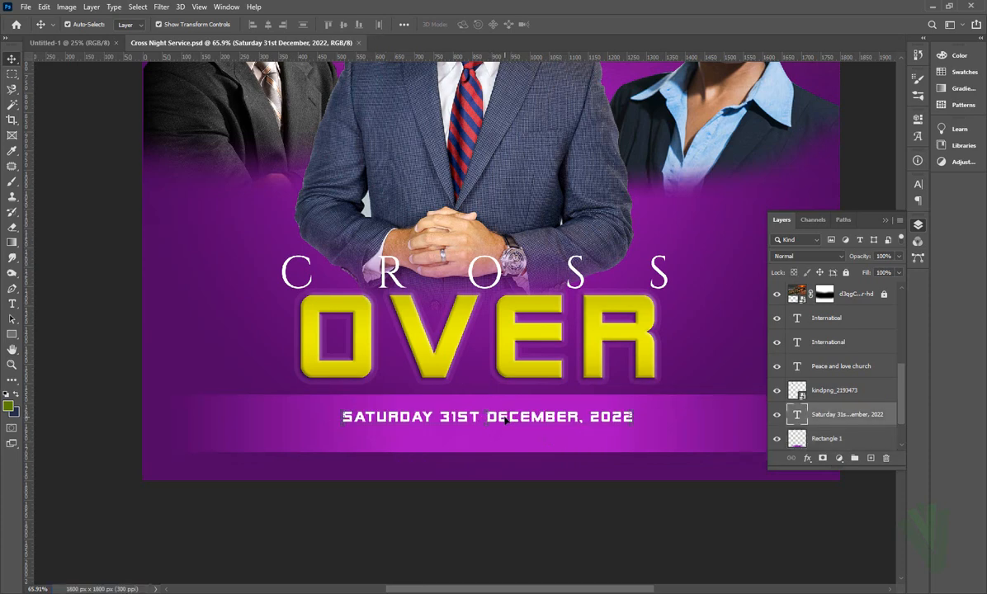
- Change the date text's font to Century Gothic Bold
{"action": "left_click", "coordinate": [919, 183]}
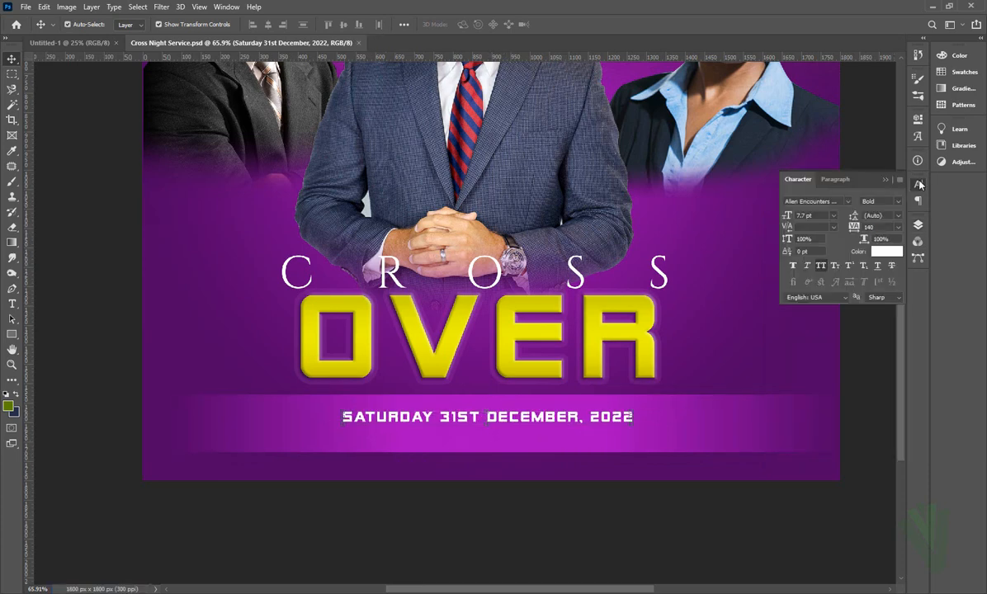
{"action": "left_click", "coordinate": [843, 203]}
{"action": "scroll", "coordinate": [858, 314], "scroll_direction": "down", "scroll_amount": 3}
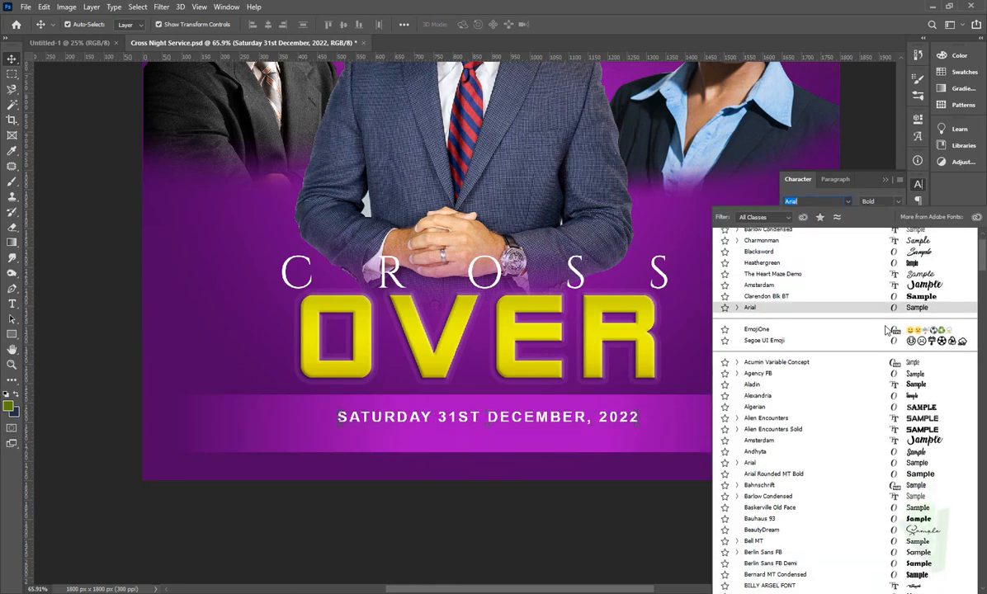
{"action": "scroll", "coordinate": [894, 307], "scroll_direction": "down", "scroll_amount": 7}
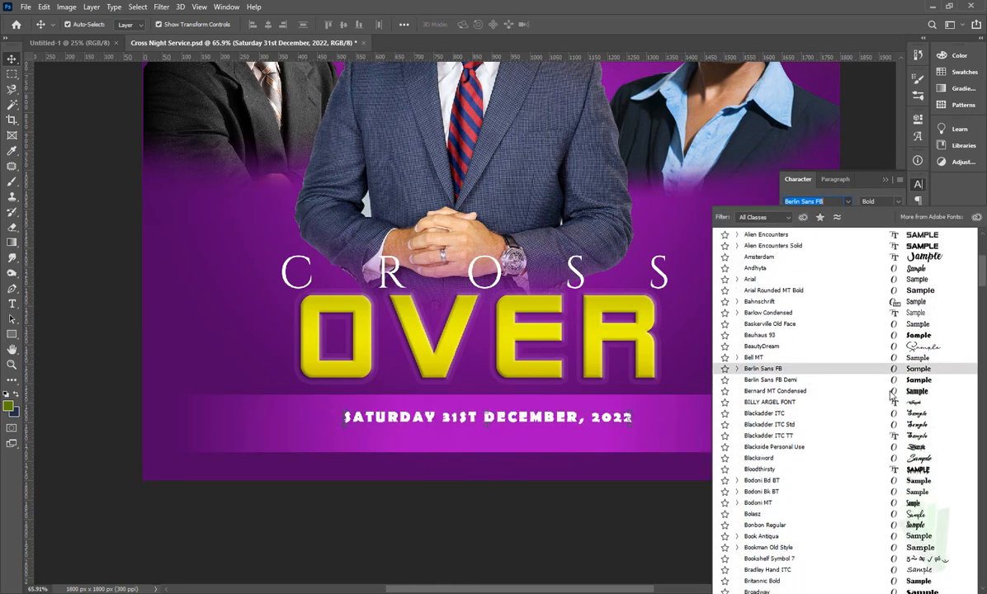
{"action": "scroll", "coordinate": [891, 415], "scroll_direction": "down", "scroll_amount": 5}
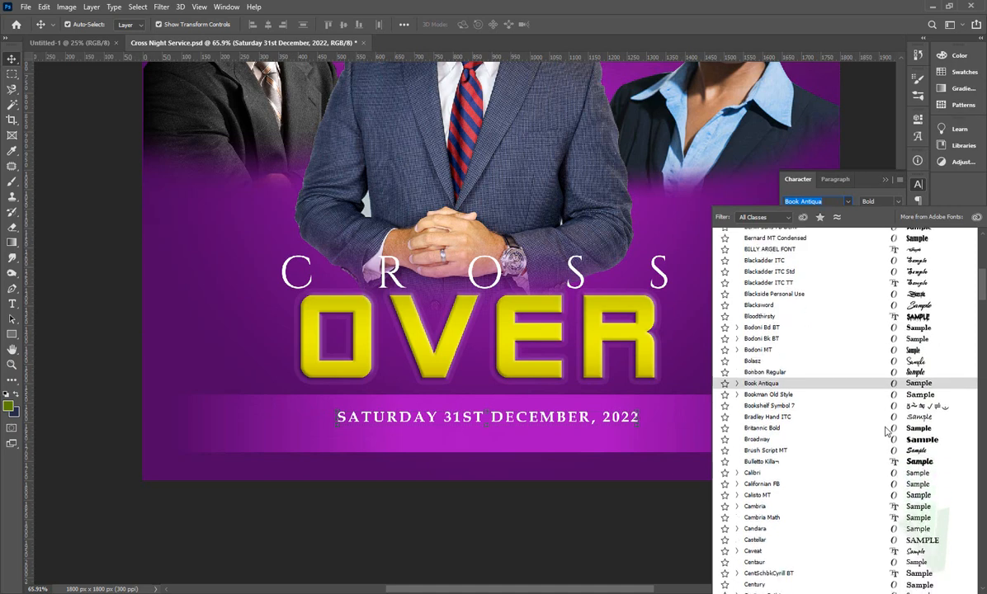
{"action": "scroll", "coordinate": [882, 462], "scroll_direction": "down", "scroll_amount": 4}
{"action": "left_click", "coordinate": [882, 427]}
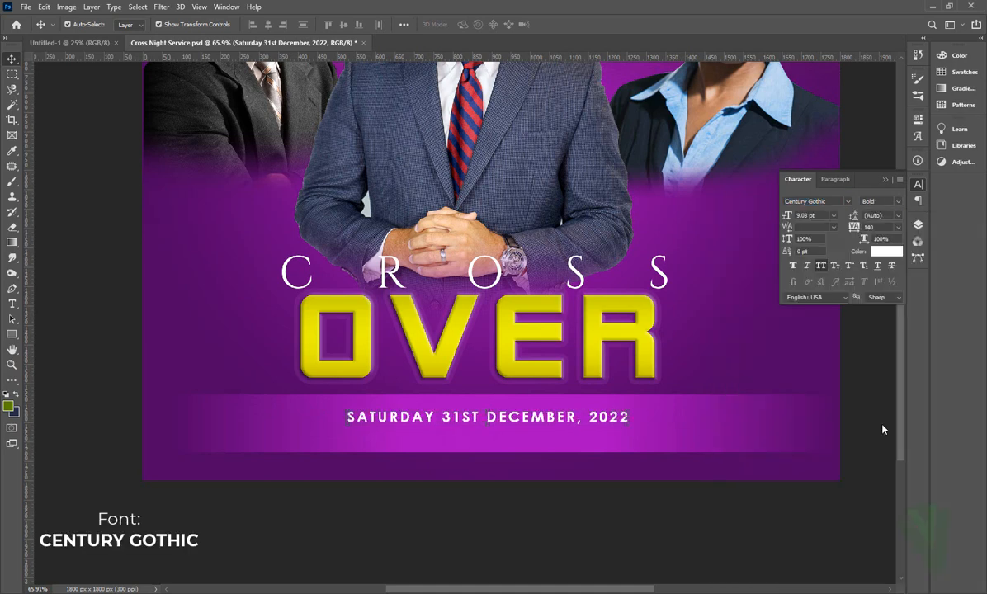
- Enlarge the date text to 10.64 pt, center it in the upper half of the purple banner, and save
{"action": "left_click_drag", "start_coordinate": [629, 410], "coordinate": [672, 403]}
{"action": "key", "text": "Return"}
{"action": "key", "text": "ctrl+s"}
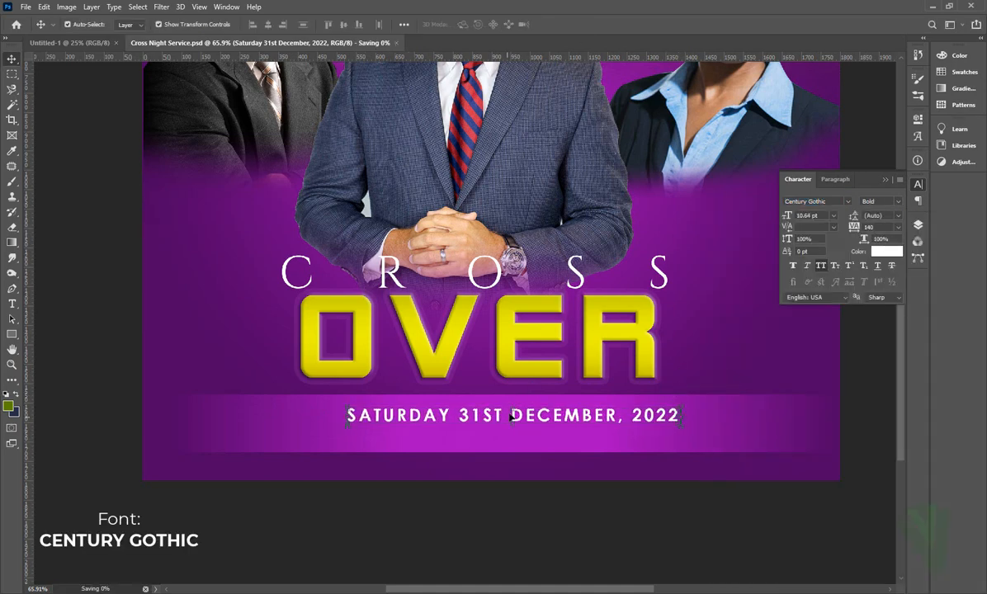
{"action": "left_click_drag", "start_coordinate": [520, 418], "coordinate": [461, 416]}
{"action": "key", "text": "ctrl+z"}
- Duplicate the date line directly beneath itself, change the copy to "Church Premises | 9:00pm Prompt", and save
{"action": "left_click_drag", "start_coordinate": [461, 415], "coordinate": [461, 441]}
{"action": "key", "text": "t"}
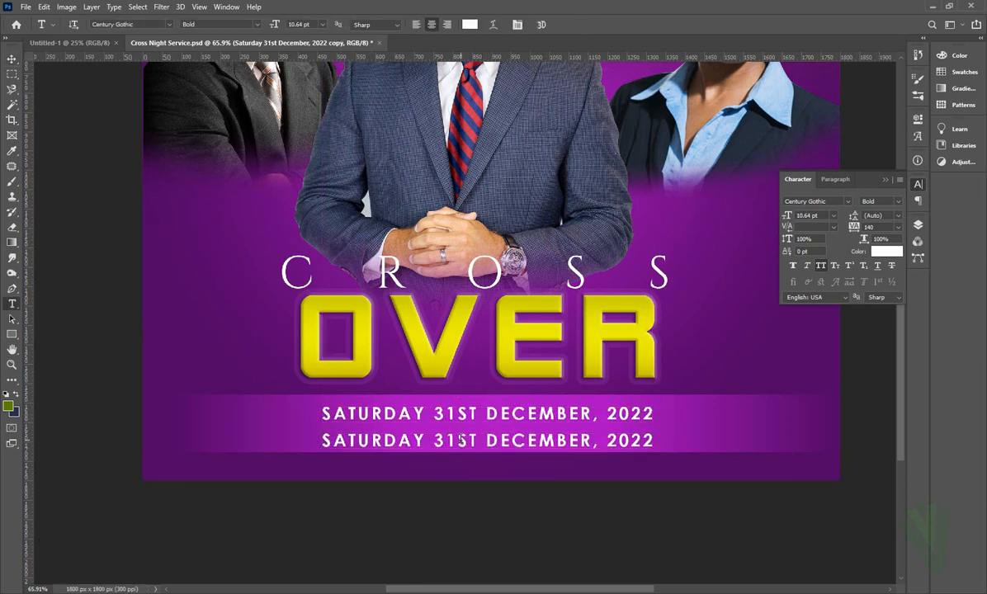
{"action": "left_click", "coordinate": [461, 439]}
{"action": "key", "text": "ctrl+s"}
{"action": "key", "text": "ctrl+a"}
{"action": "type", "text": "CHURCH PRE"}
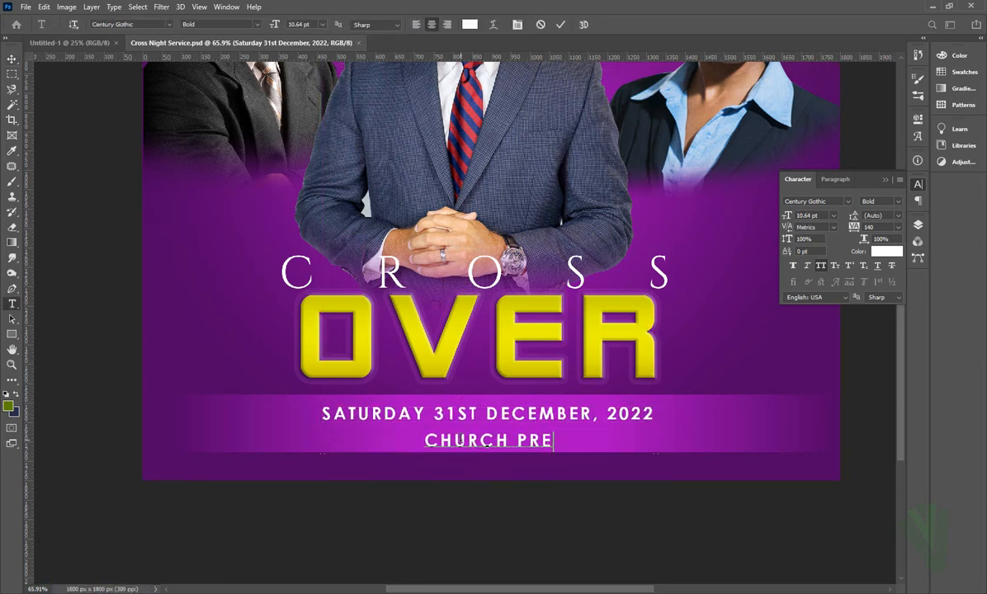
{"action": "type", "text": "MISES | "}
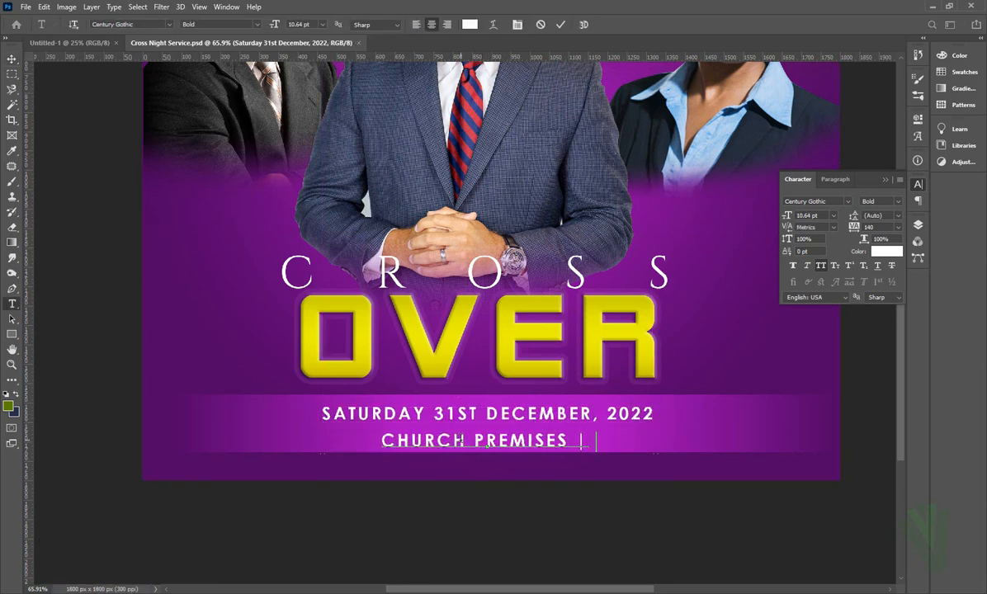
{"action": "type", "text": "9:00PM"}
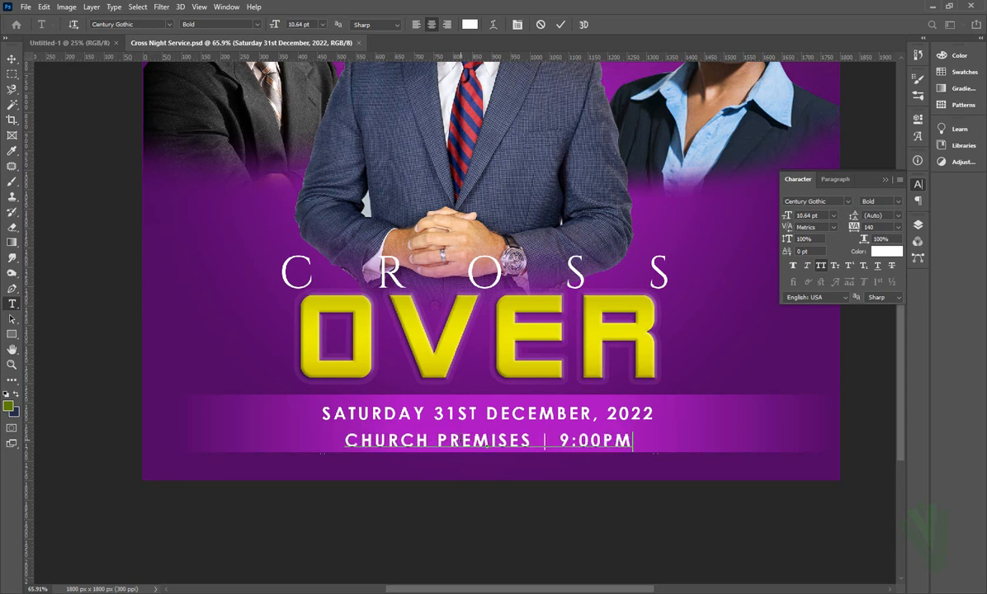
{"action": "type", "text": " PROMPT"}
{"action": "key", "text": "ctrl+Return"}
{"action": "key", "text": "v"}
{"action": "key", "text": "ctrl+s"}
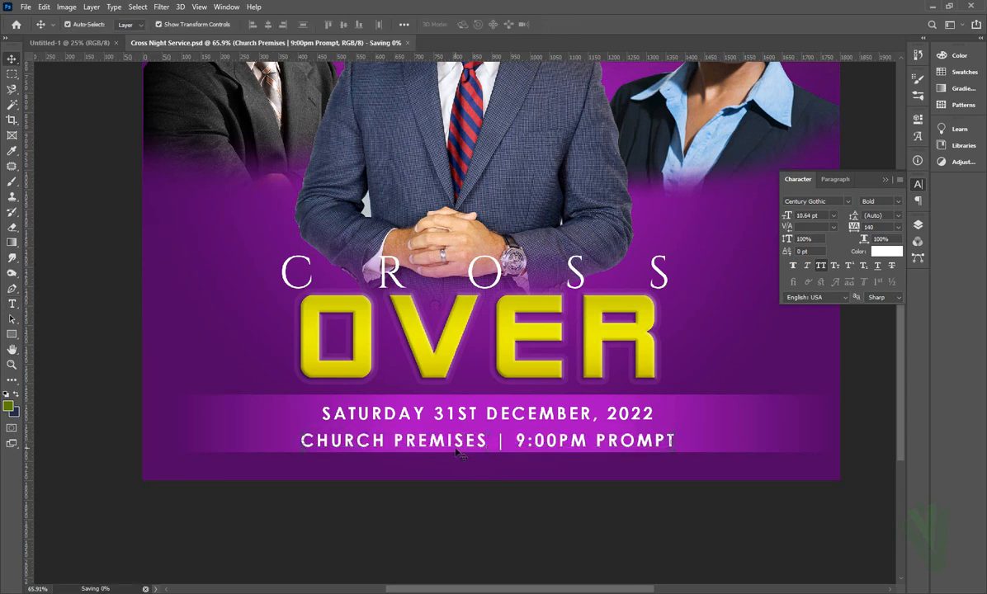
- Place the Youtube Icon image from the Cross Over 2022 folder, shrunk to a small icon below the banner's left part
{"action": "left_click", "coordinate": [428, 464]}
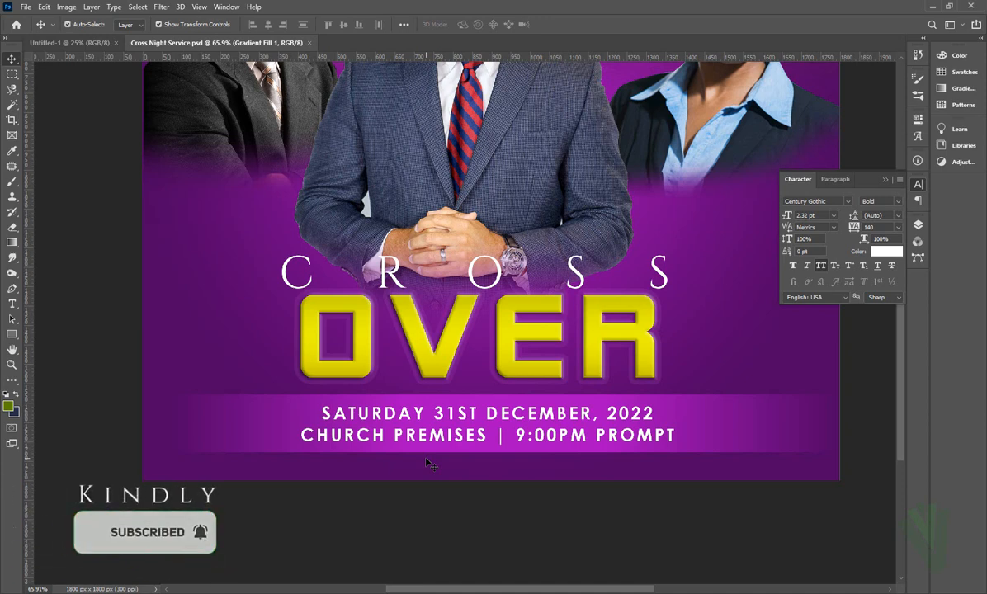
{"action": "left_click", "coordinate": [933, 8]}
{"action": "left_click_drag", "start_coordinate": [678, 282], "coordinate": [366, 457]}
{"action": "left_click_drag", "start_coordinate": [487, 306], "coordinate": [355, 463]}
{"action": "left_click_drag", "start_coordinate": [423, 382], "coordinate": [311, 467]}
{"action": "key", "text": "Return"}
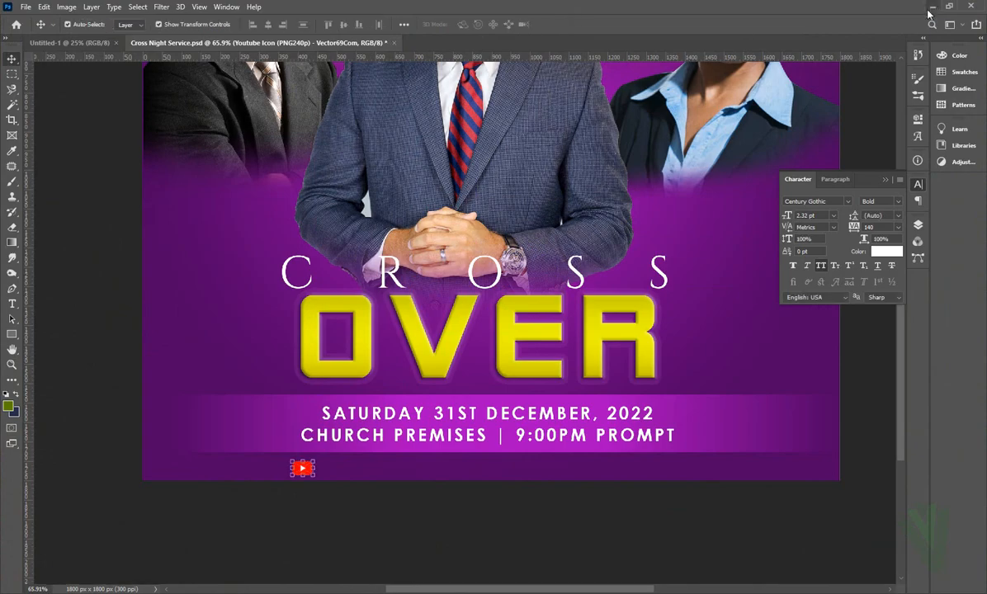
- Place the Facebook logo pngwing.com (75) from the Cross Over 2022 folder and scale it down to match the YouTube icon
{"action": "left_click", "coordinate": [933, 7]}
{"action": "left_click_drag", "start_coordinate": [896, 180], "coordinate": [403, 469]}
{"action": "key", "text": "ctrl+0"}
{"action": "left_click_drag", "start_coordinate": [640, 241], "coordinate": [528, 356]}
{"action": "left_click_drag", "start_coordinate": [429, 377], "coordinate": [470, 294]}
{"action": "scroll", "coordinate": [421, 490], "scroll_direction": "up", "scroll_amount": 3}
{"action": "left_click_drag", "start_coordinate": [470, 294], "coordinate": [360, 294]}
{"action": "left_click_drag", "start_coordinate": [533, 257], "coordinate": [392, 398]}
{"action": "left_click_drag", "start_coordinate": [380, 415], "coordinate": [367, 384]}
{"action": "scroll", "coordinate": [366, 400], "scroll_direction": "up", "scroll_amount": 1}
{"action": "scroll", "coordinate": [373, 393], "scroll_direction": "up", "scroll_amount": 1}
{"action": "left_click", "coordinate": [562, 24]}
- Nudge the Facebook icon left until it sits close beside the YouTube icon, and save
{"action": "key", "text": "Left"}
{"action": "key", "text": "Left"}
{"action": "key", "text": "Left"}
{"action": "key", "text": "Left"}
{"action": "key", "text": "Left"}
{"action": "key", "text": "Left"}
{"action": "key", "text": "Left"}
{"action": "key", "text": "Left"}
{"action": "key", "text": "Left"}
{"action": "key", "text": "Left"}
{"action": "key", "text": "Left"}
{"action": "key", "text": "Left"}
{"action": "key", "text": "Left"}
{"action": "key", "text": "Left"}
{"action": "key", "text": "Left"}
{"action": "key", "text": "Left"}
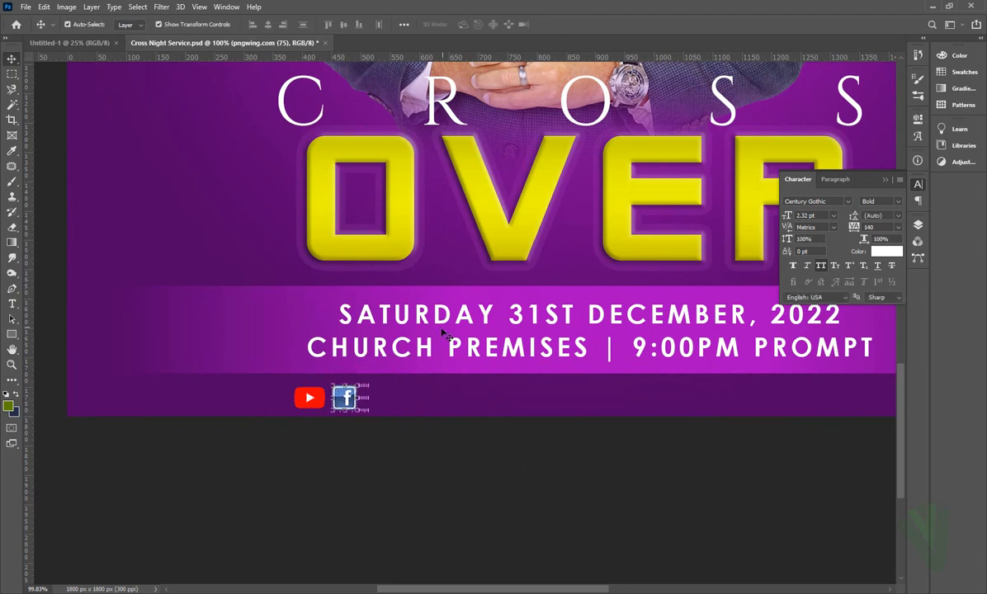
{"action": "key", "text": "ctrl+s"}
- Add the text line "Peace and Love Church International" and position it to the right of the Facebook icon
{"action": "left_click", "coordinate": [426, 398]}
{"action": "key", "text": "t"}
{"action": "left_click", "coordinate": [393, 399]}
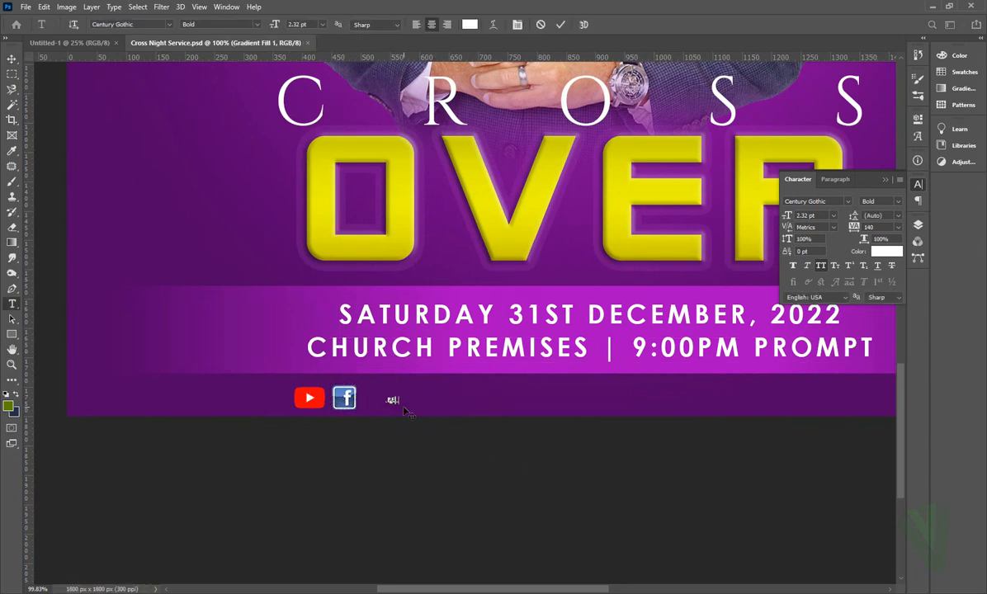
{"action": "type", "text": "PEACE AND LOVE CHURCH INTERNATIONAL"}
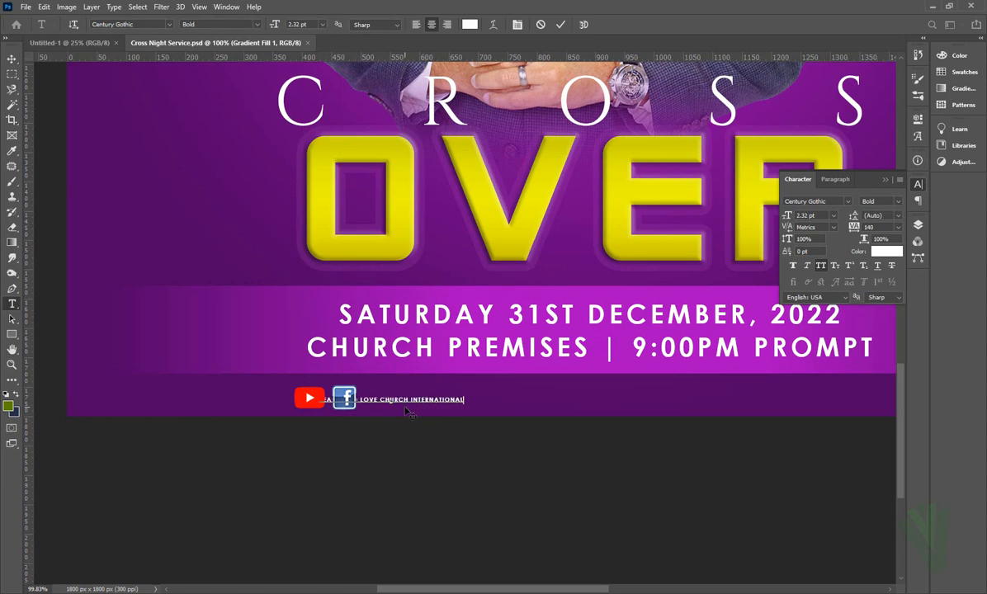
{"action": "left_click", "coordinate": [558, 26]}
{"action": "left_click", "coordinate": [12, 59]}
{"action": "scroll", "coordinate": [383, 401], "scroll_direction": "up", "scroll_amount": 4}
{"action": "left_click_drag", "start_coordinate": [380, 400], "coordinate": [452, 399]}
- Set the social media text's font to Cinzel Bold and scale it to about 176%
{"action": "left_click", "coordinate": [846, 202]}
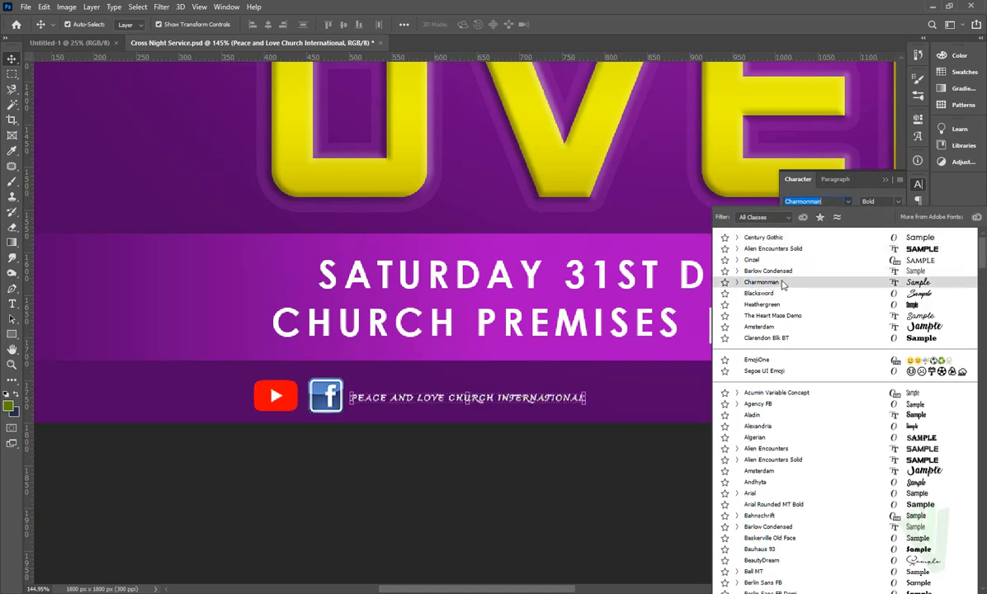
{"action": "left_click", "coordinate": [779, 272]}
{"action": "key", "text": "ctrl+t"}
{"action": "left_click_drag", "start_coordinate": [584, 399], "coordinate": [796, 353]}
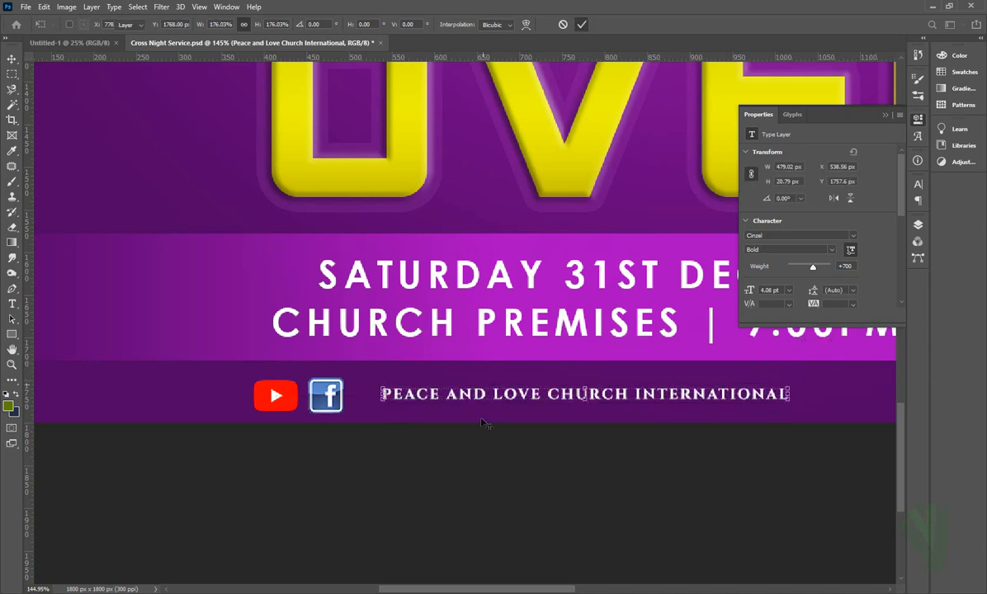
{"action": "scroll", "coordinate": [488, 338], "scroll_direction": "down", "scroll_amount": 3}
{"action": "key", "text": "Return"}
- Select the YouTube icon, Facebook icon and church name line together and align their vertical centers
{"action": "scroll", "coordinate": [488, 340], "scroll_direction": "down", "scroll_amount": 2}
{"action": "left_click", "coordinate": [391, 379], "text": "shift"}
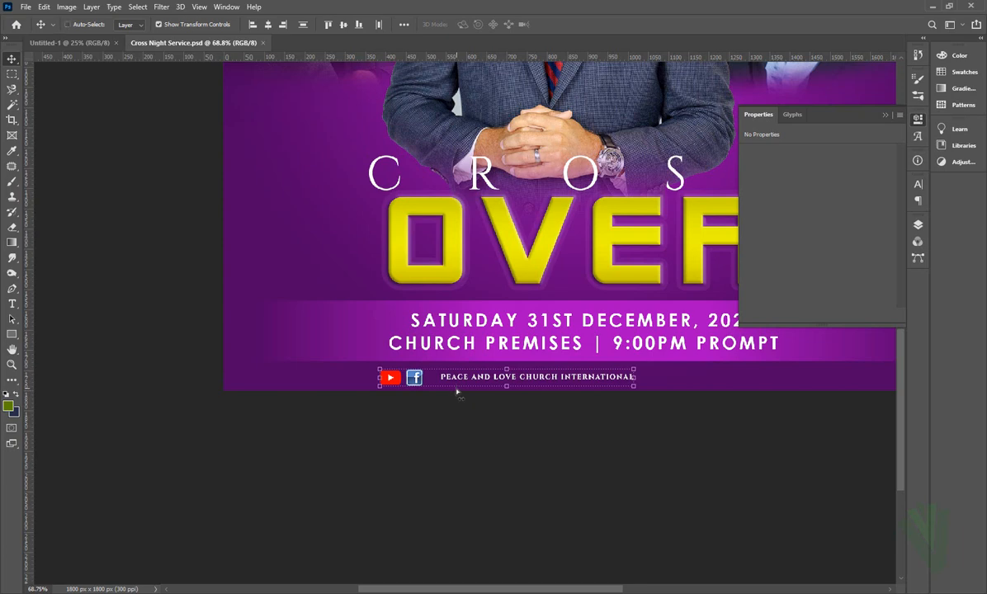
{"action": "left_click", "coordinate": [436, 344]}
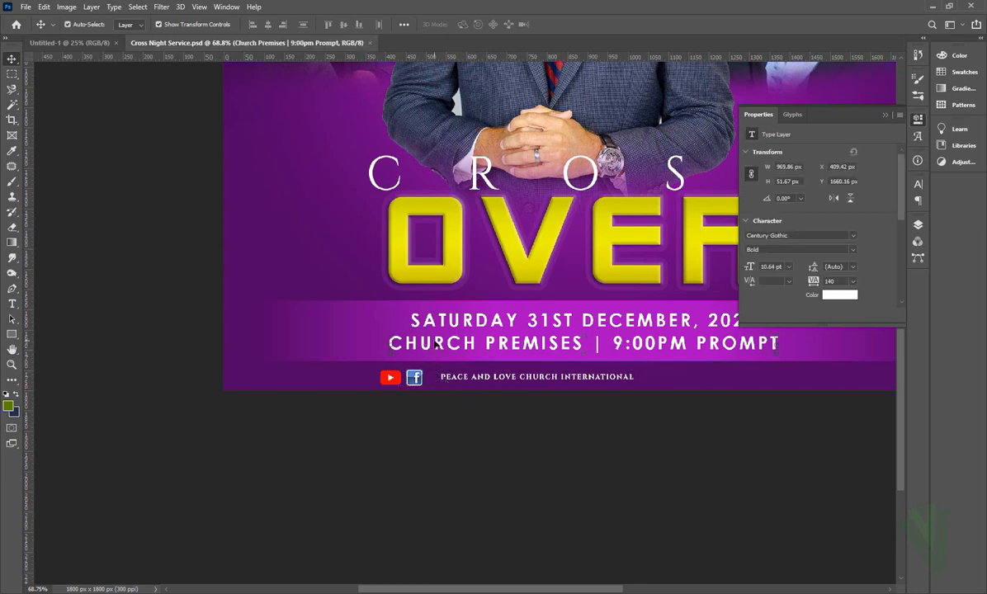
{"action": "left_click", "coordinate": [453, 379]}
{"action": "key", "text": "alt+]"}
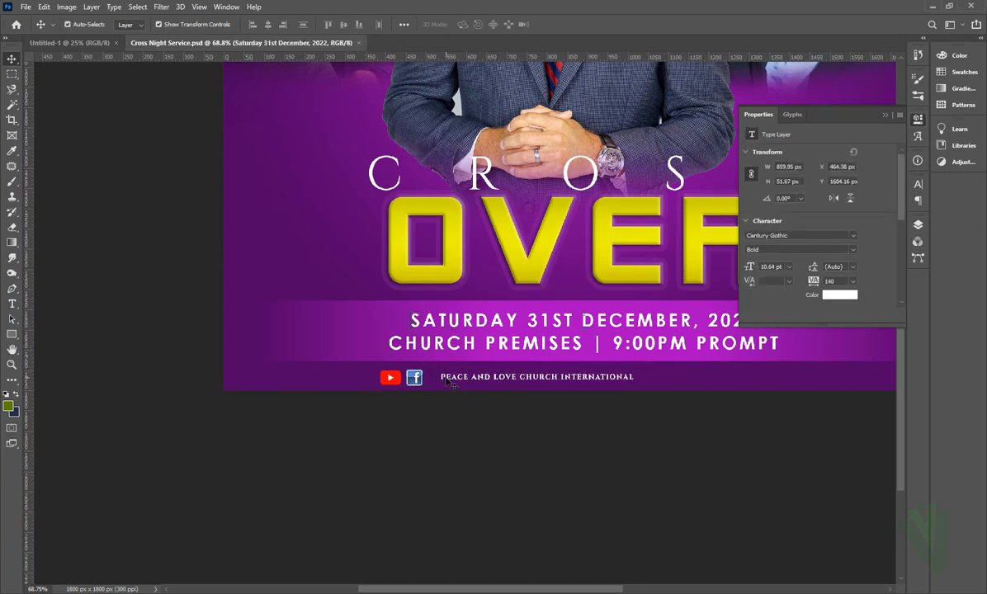
{"action": "key", "text": "alt+["}
{"action": "key", "text": "shift+alt+["}
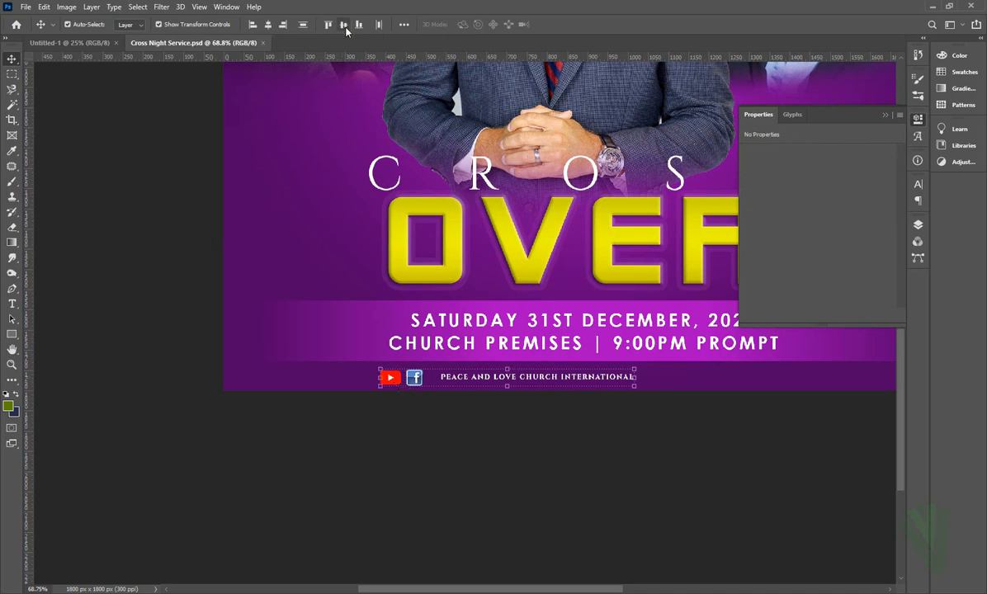
{"action": "left_click", "coordinate": [345, 27]}
- Move the icons and church name line right so they sit centered beneath the purple banner
{"action": "left_click_drag", "start_coordinate": [415, 381], "coordinate": [525, 376]}
{"action": "scroll", "coordinate": [499, 379], "scroll_direction": "down", "scroll_amount": 2}
{"action": "scroll", "coordinate": [520, 376], "scroll_direction": "up", "scroll_amount": 5}
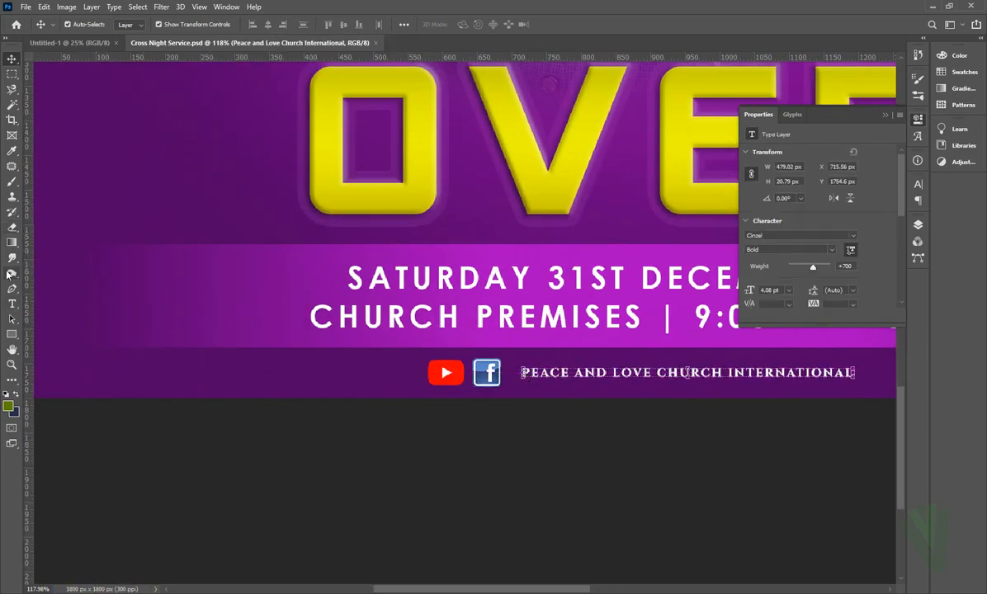
{"action": "scroll", "coordinate": [520, 409], "scroll_direction": "down", "scroll_amount": 3}
{"action": "scroll", "coordinate": [519, 408], "scroll_direction": "down", "scroll_amount": 4}
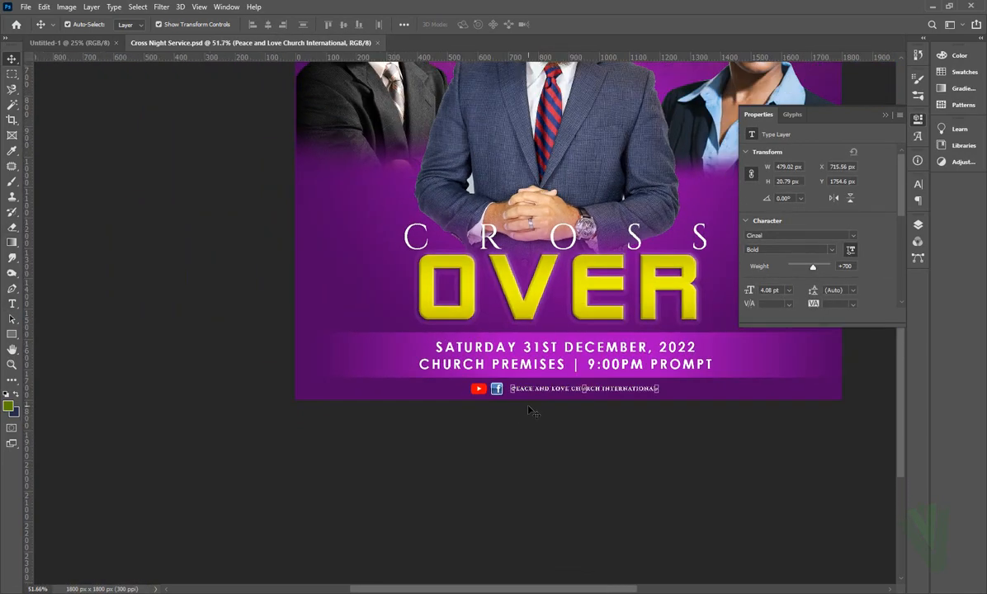
- Place the grey concrete texture image from the Cross Over 2022 folder, rotated 90°, over the lower two thirds of the flyer
{"action": "scroll", "coordinate": [444, 464], "scroll_direction": "up", "scroll_amount": 1}
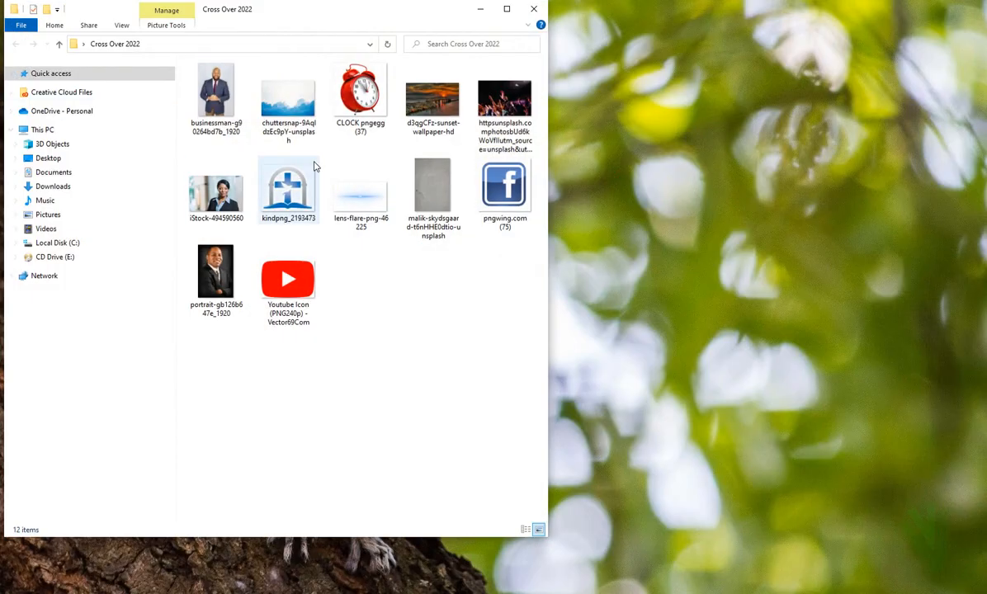
{"action": "left_click", "coordinate": [433, 190]}
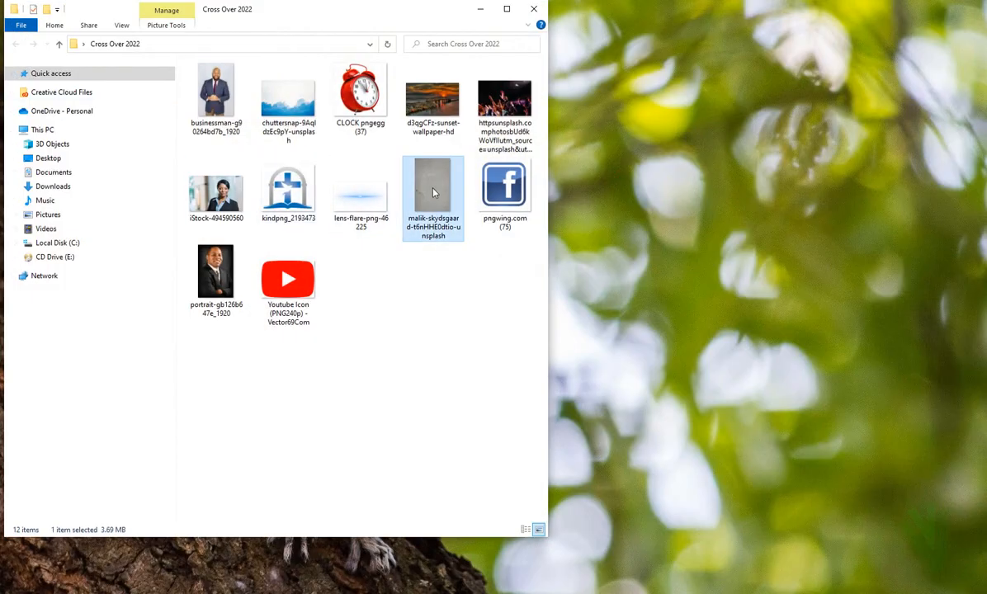
{"action": "left_click_drag", "start_coordinate": [504, 592], "coordinate": [479, 555]}
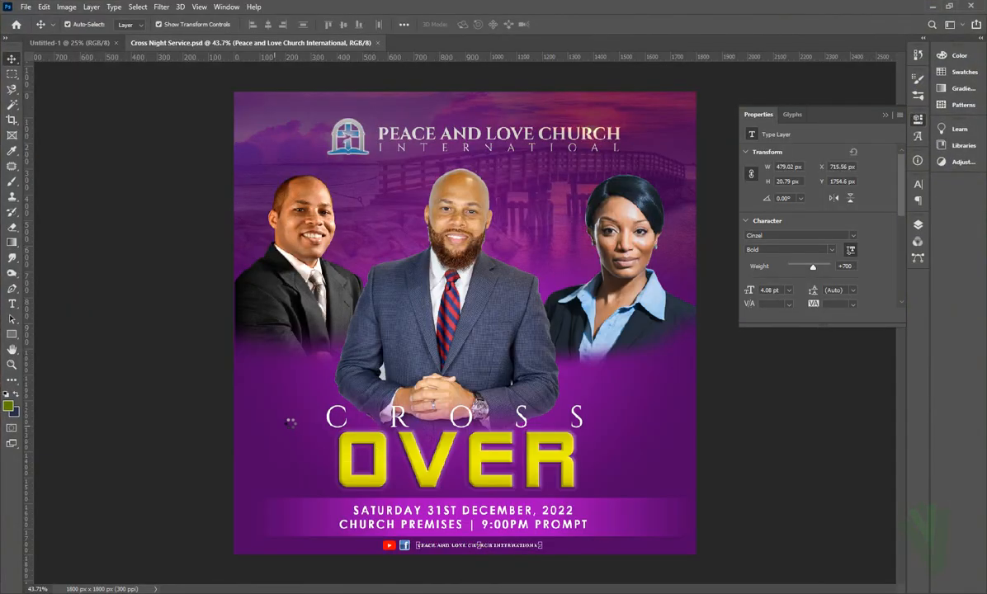
{"action": "left_click_drag", "start_coordinate": [652, 109], "coordinate": [698, 477]}
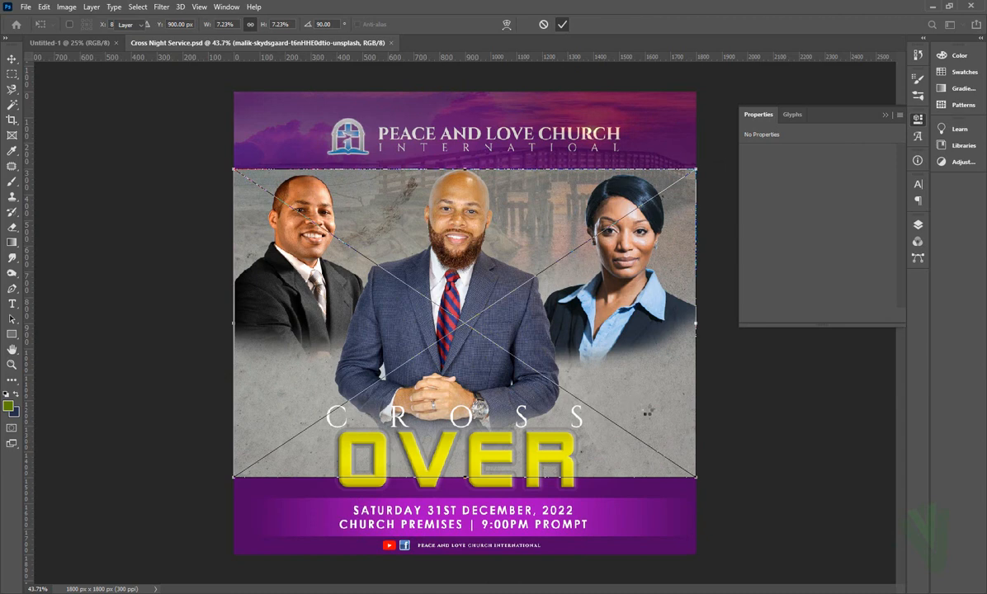
{"action": "key", "text": "Return"}
{"action": "left_click_drag", "start_coordinate": [668, 413], "coordinate": [669, 489]}
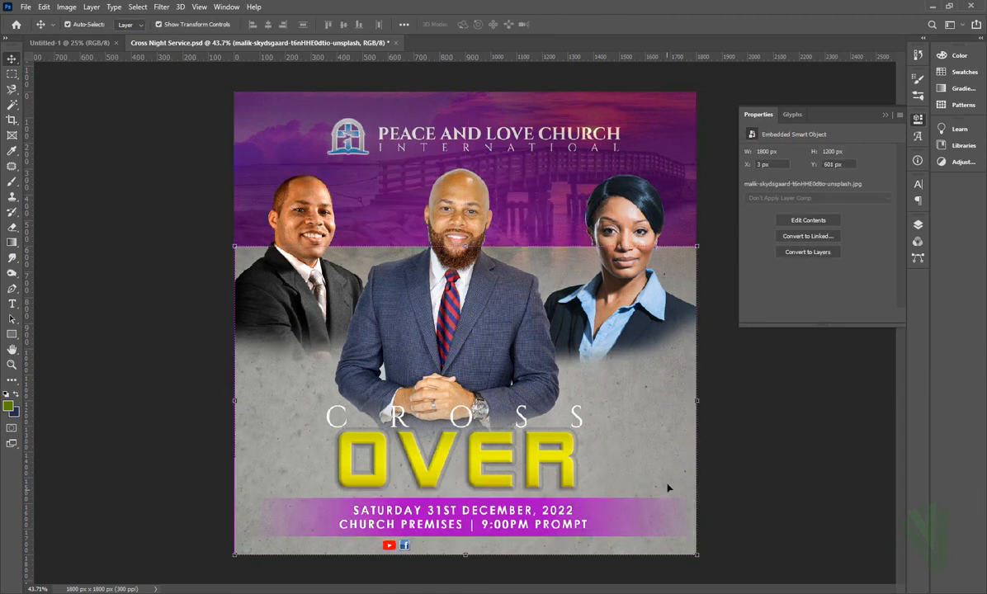
- Move the texture layer directly above the Gradient Fill 1 layer and save the document
{"action": "left_click", "coordinate": [918, 224]}
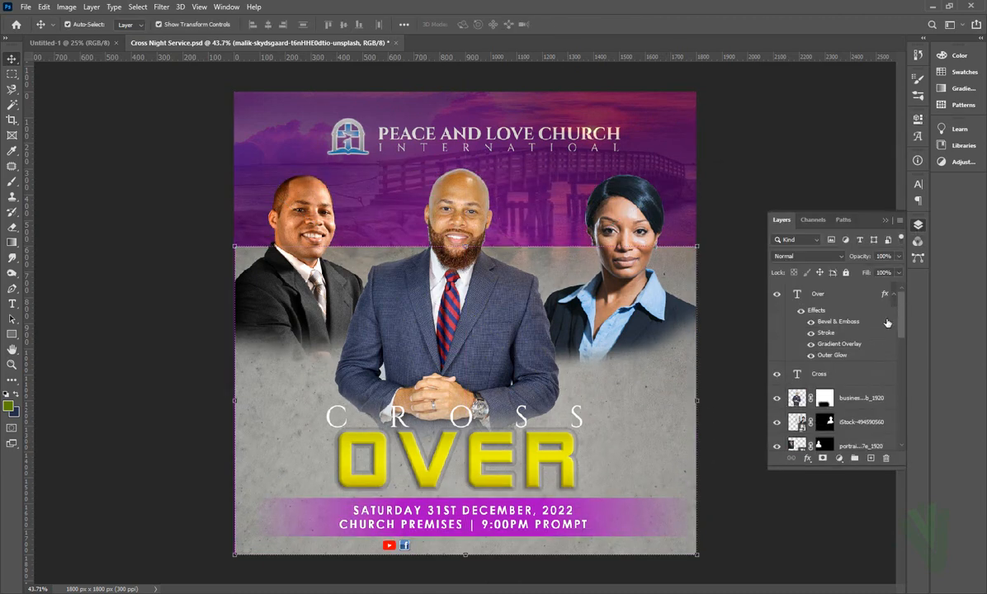
{"action": "scroll", "coordinate": [881, 351], "scroll_direction": "down", "scroll_amount": 10}
{"action": "left_click_drag", "start_coordinate": [874, 366], "coordinate": [862, 386]}
{"action": "key", "text": "ctrl+s"}
{"action": "scroll", "coordinate": [553, 435], "scroll_direction": "up", "scroll_amount": 1}
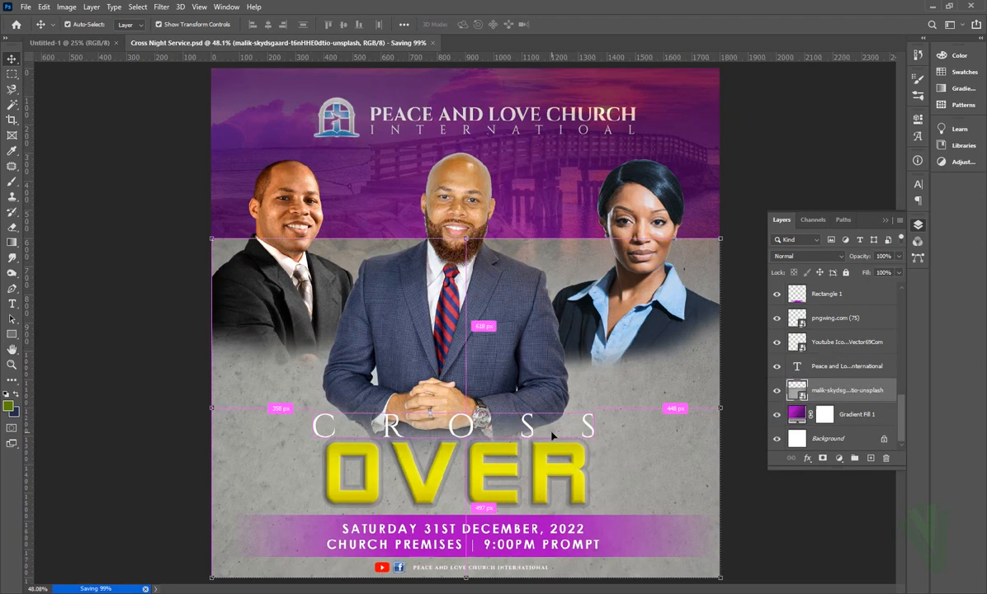
{"action": "scroll", "coordinate": [554, 433], "scroll_direction": "down", "scroll_amount": 1}
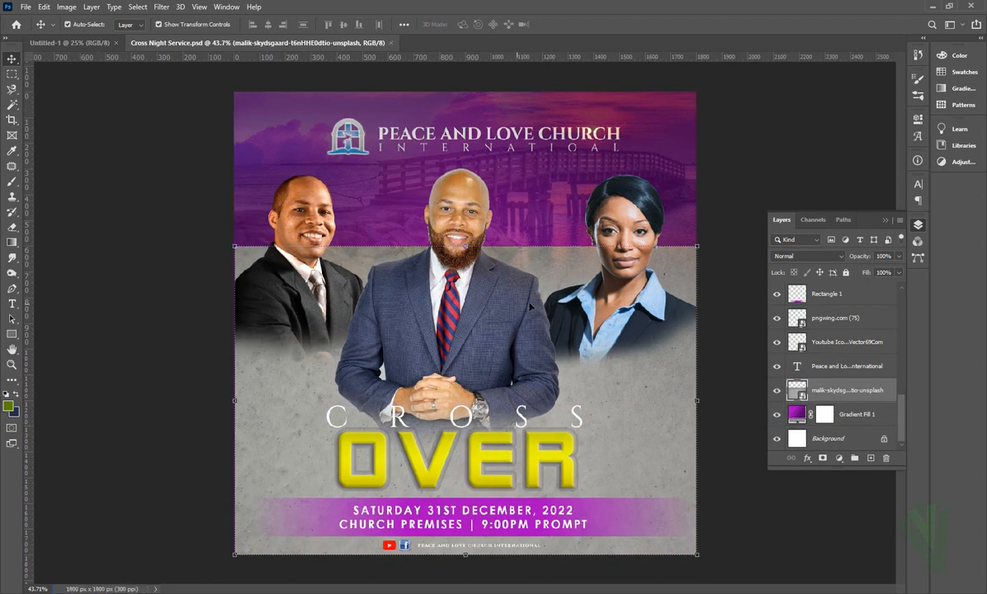
- Add a layer mask to the texture and fade its upper edge behind the ministers with a soft 500 px black brush
{"action": "left_click", "coordinate": [822, 458]}
{"action": "key", "text": "b"}
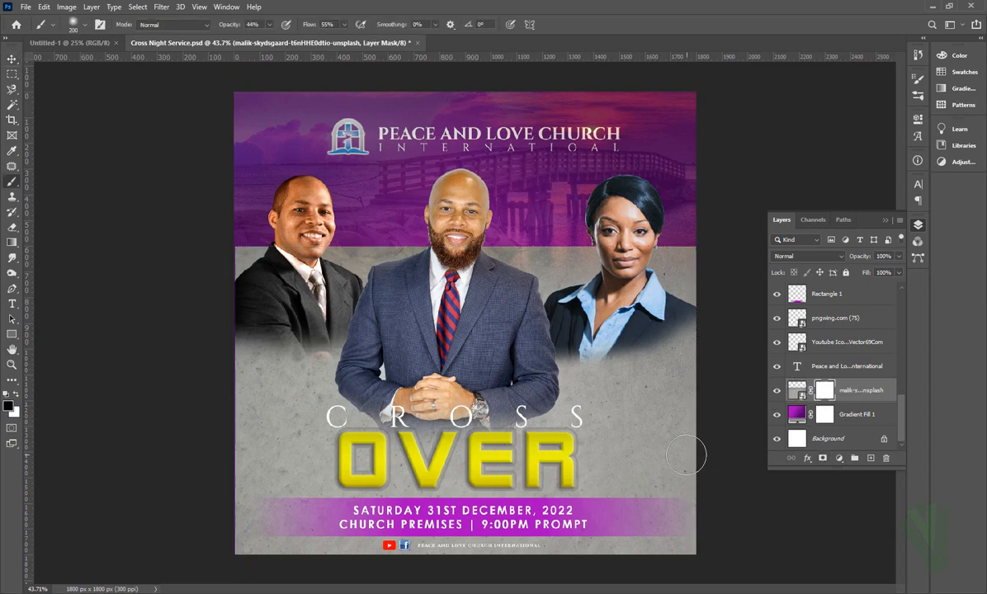
{"action": "key", "text": "bracketright"}
{"action": "key", "text": "bracketright"}
{"action": "key", "text": "bracketright"}
{"action": "key", "text": "bracketright"}
{"action": "key", "text": "bracketright"}
{"action": "key", "text": "bracketright"}
{"action": "key", "text": "bracketright"}
{"action": "key", "text": "bracketright"}
{"action": "mouse_move", "coordinate": [569, 245]}
{"action": "left_mouse_down"}
{"action": "mouse_move", "coordinate": [620, 256]}
{"action": "mouse_move", "coordinate": [445, 267]}
{"action": "mouse_move", "coordinate": [302, 259]}
{"action": "mouse_move", "coordinate": [246, 245]}
{"action": "mouse_move", "coordinate": [326, 239]}
{"action": "mouse_move", "coordinate": [242, 257]}
{"action": "left_mouse_up"}
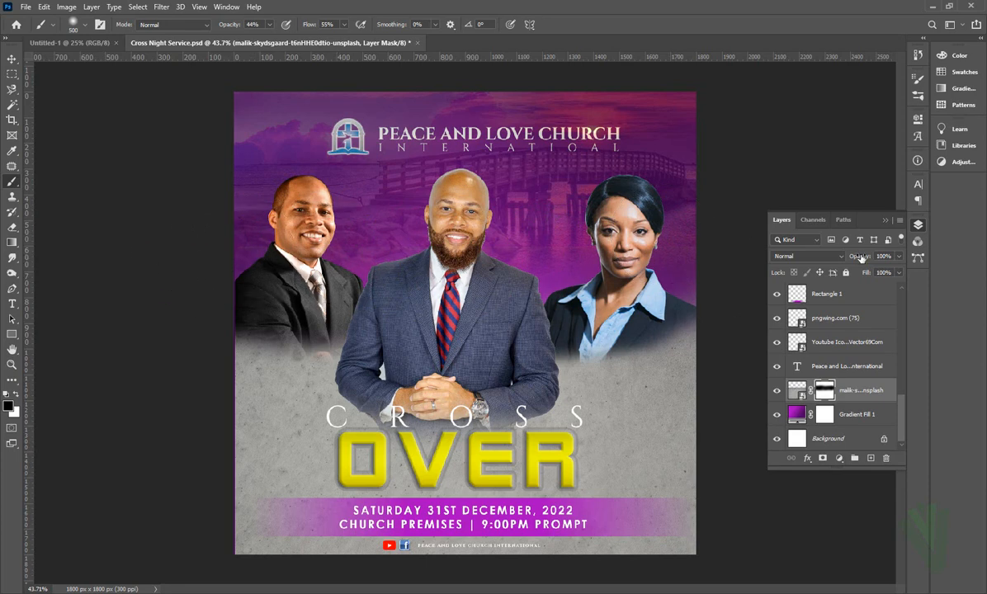
- Lower the texture layer's opacity to 58% and add a Brightness/Contrast adjustment above it with contrast 80
{"action": "left_click_drag", "start_coordinate": [860, 258], "coordinate": [856, 262]}
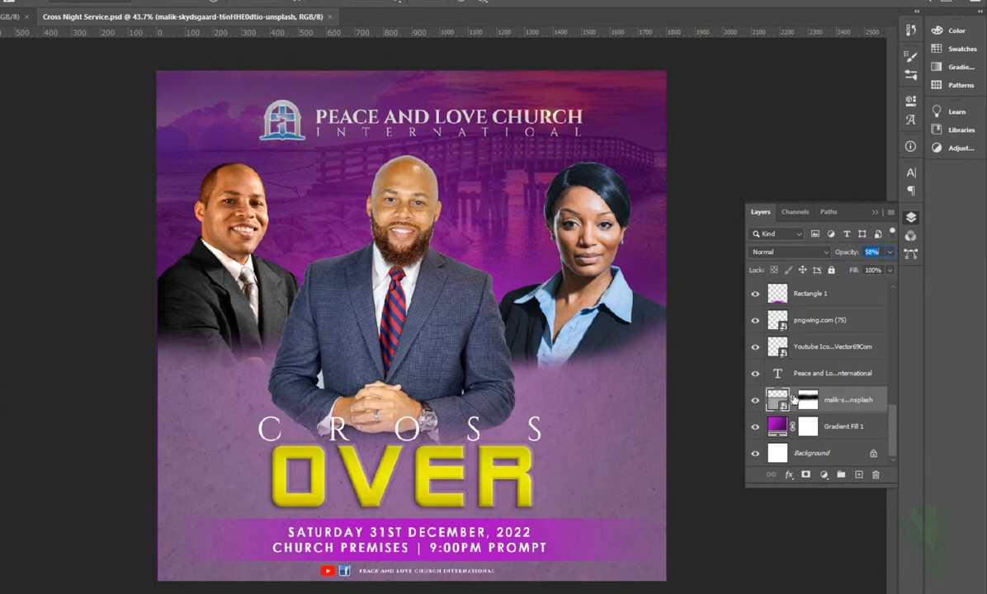
{"action": "left_click", "coordinate": [803, 402]}
{"action": "left_click", "coordinate": [822, 474]}
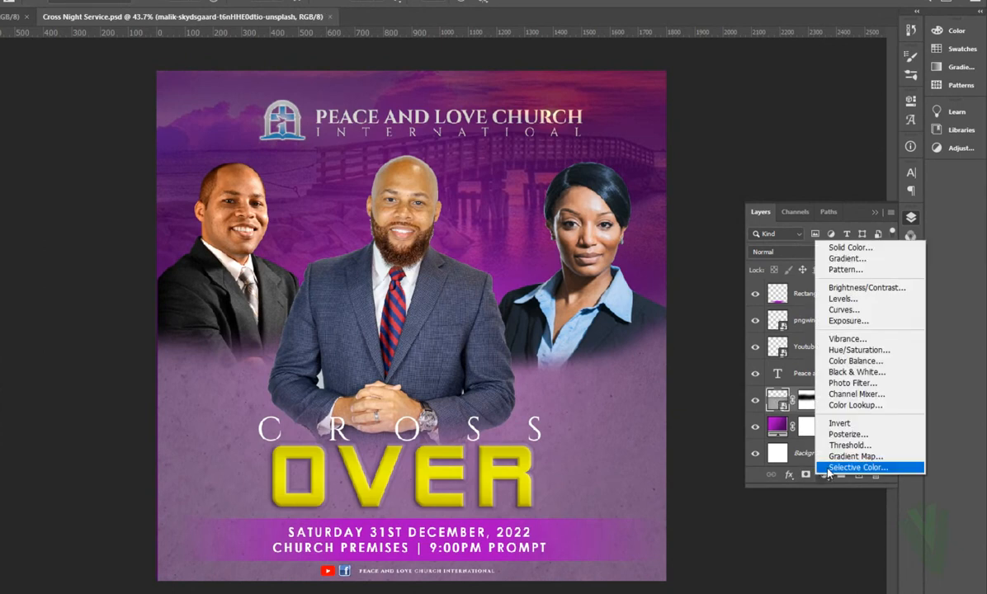
{"action": "left_click", "coordinate": [812, 279]}
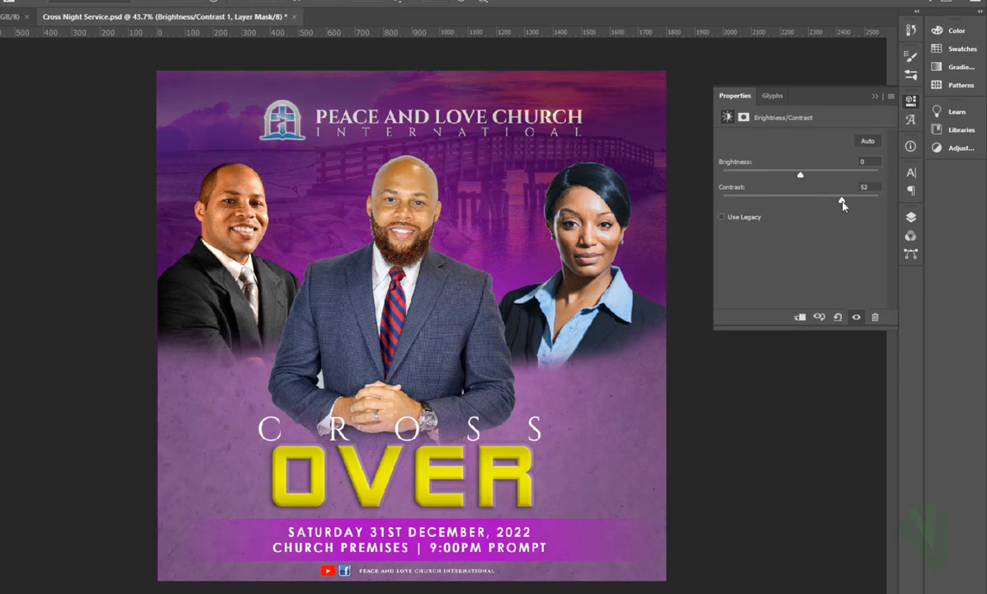
{"action": "left_click_drag", "start_coordinate": [841, 200], "coordinate": [864, 206]}
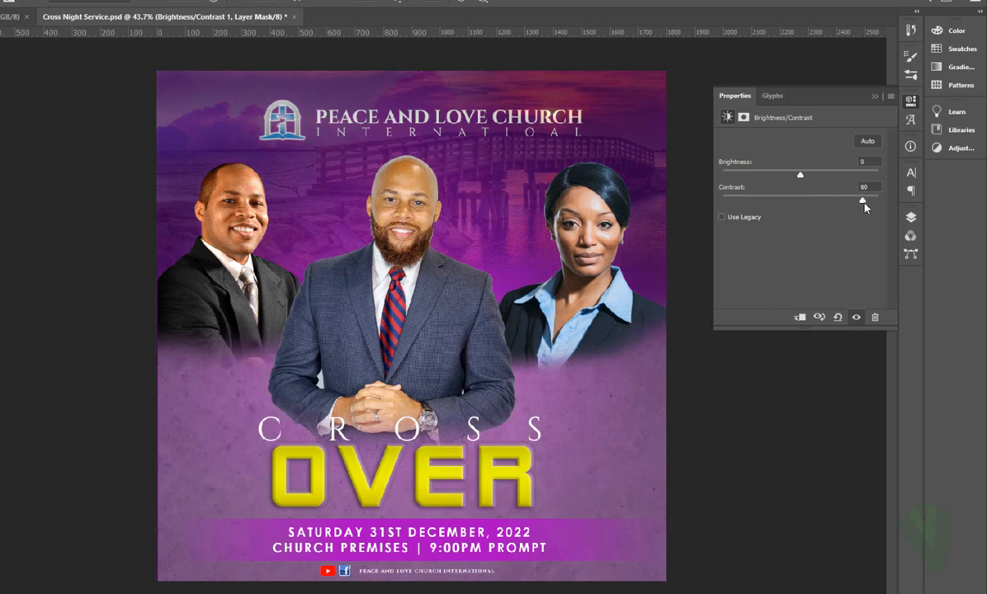
{"action": "left_click", "coordinate": [873, 98]}
{"action": "key", "text": "F7"}
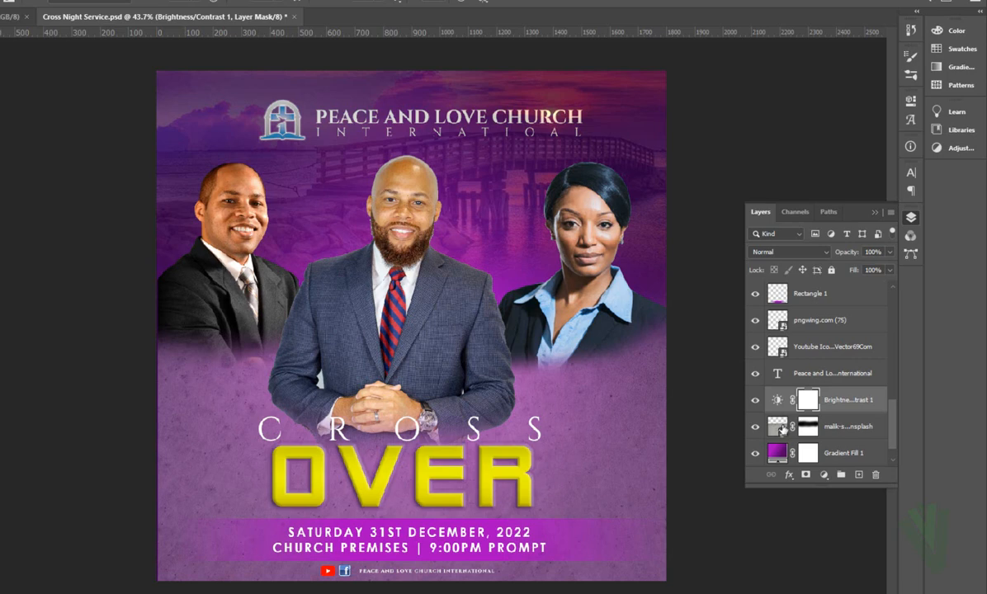
- Clip the Brightness/Contrast adjustment to the texture layer so it affects only the texture
{"action": "left_click", "coordinate": [777, 399]}
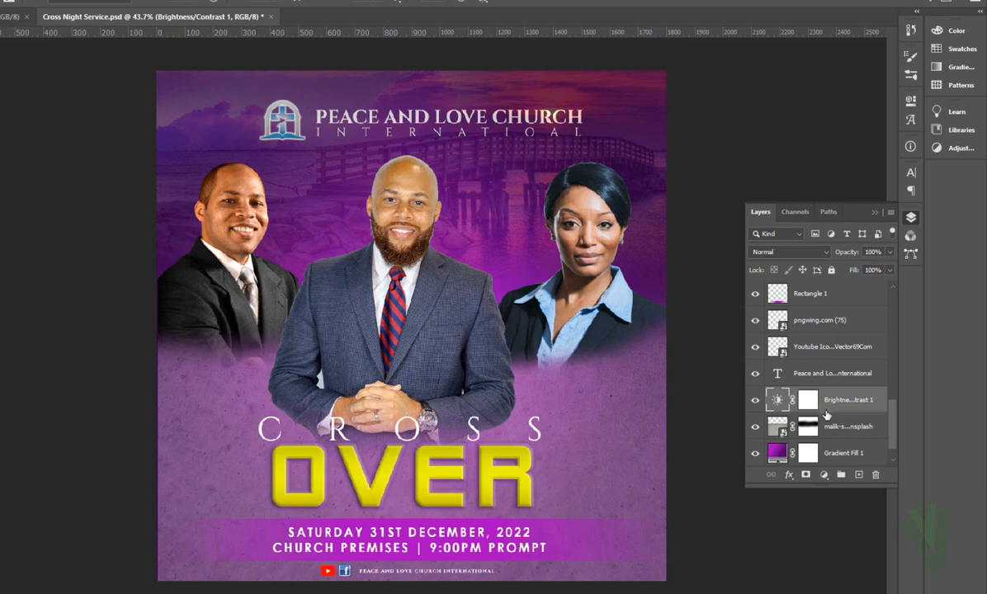
{"action": "key", "text": "alt"}
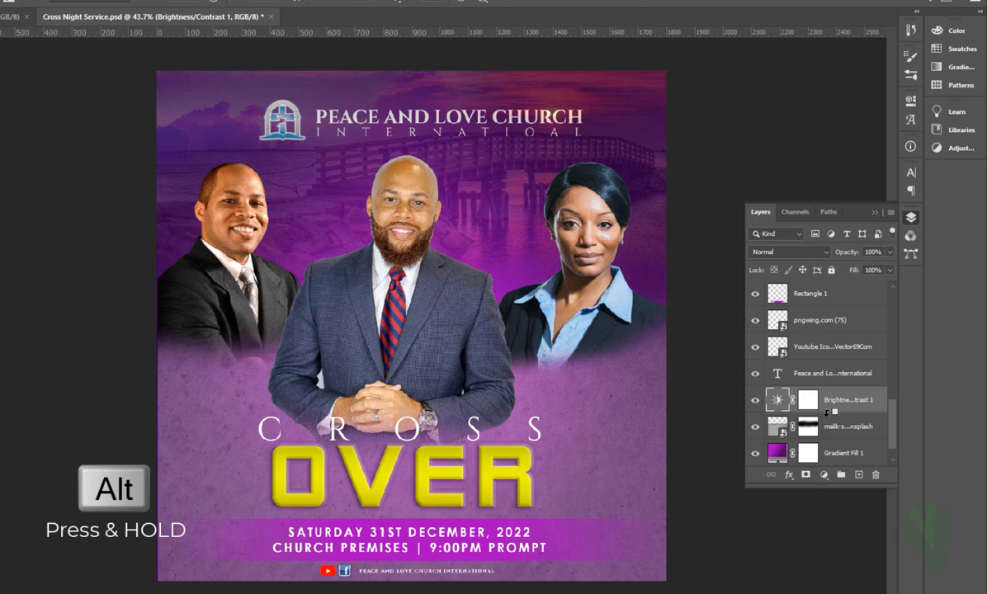
{"action": "left_click", "coordinate": [828, 410], "text": "alt"}
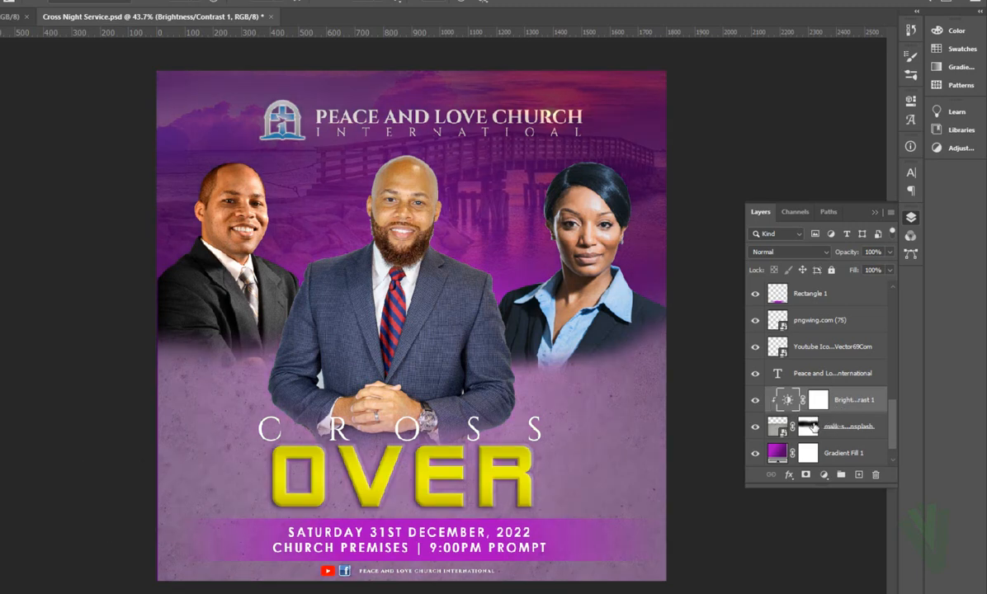
- Set the texture layer's opacity to 29% and save the document
{"action": "left_click", "coordinate": [788, 427]}
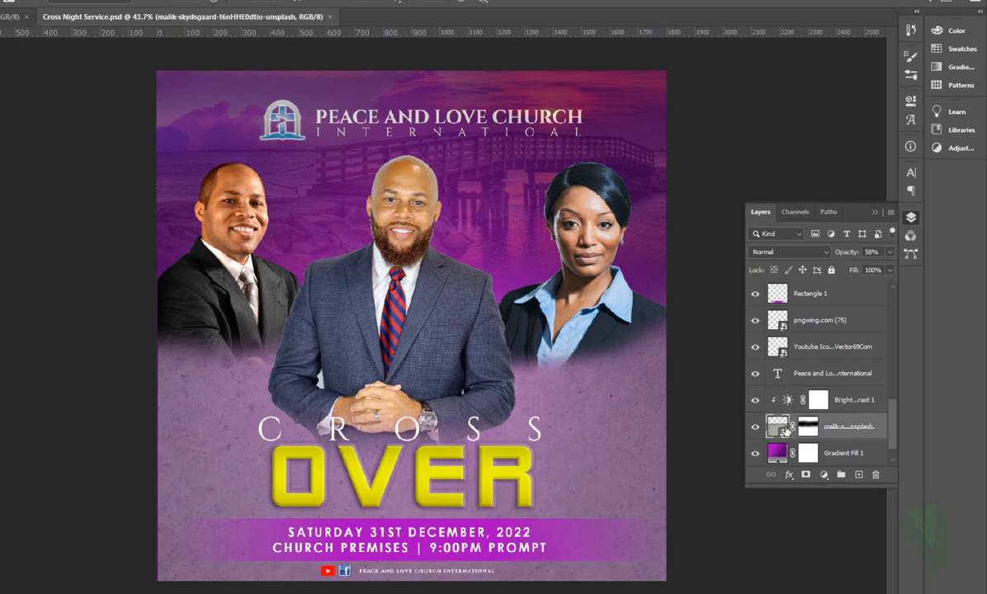
{"action": "left_click_drag", "start_coordinate": [854, 256], "coordinate": [842, 258]}
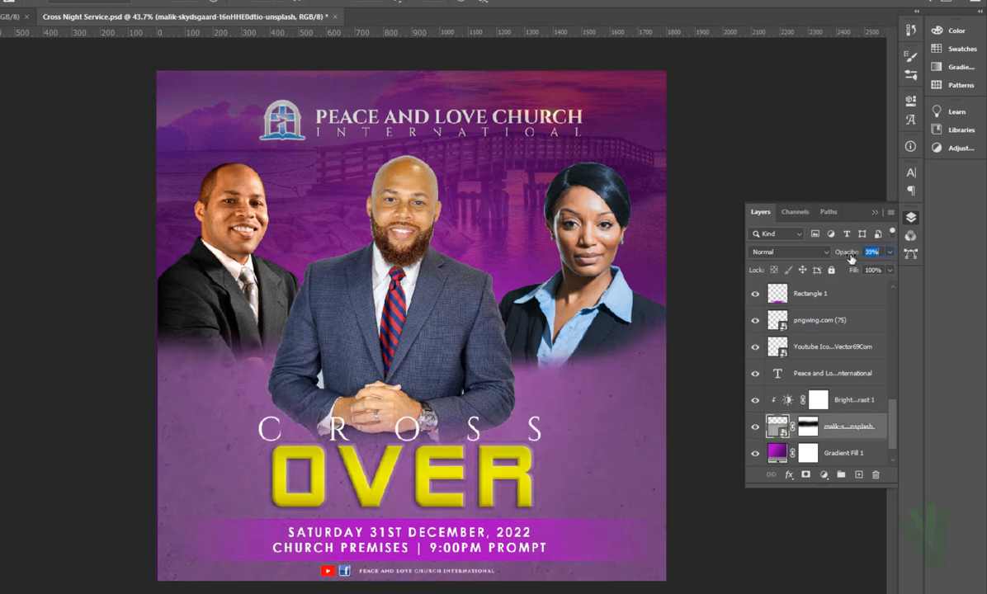
{"action": "left_click_drag", "start_coordinate": [849, 259], "coordinate": [848, 259]}
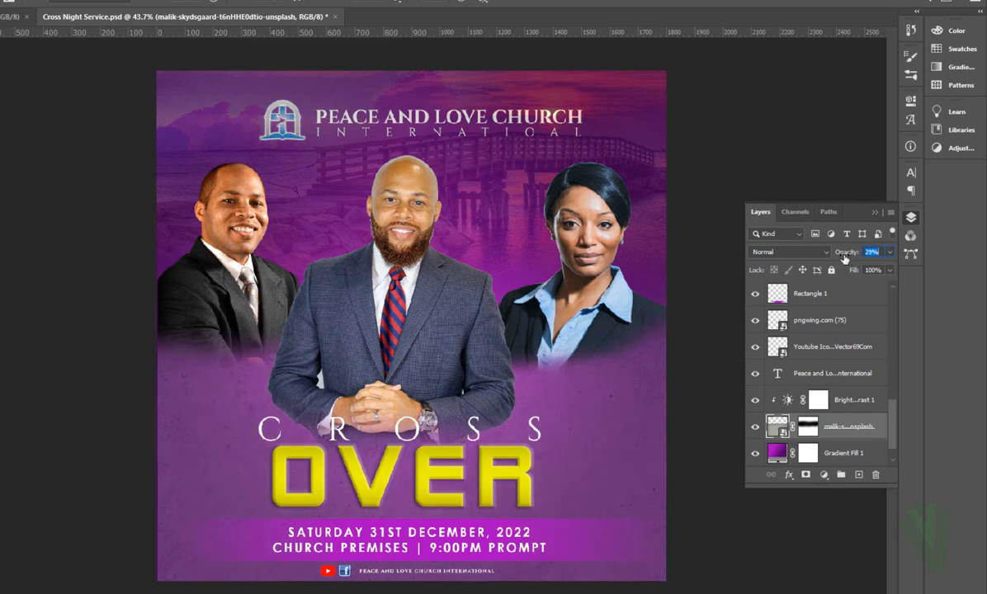
{"action": "key", "text": "ctrl+s"}
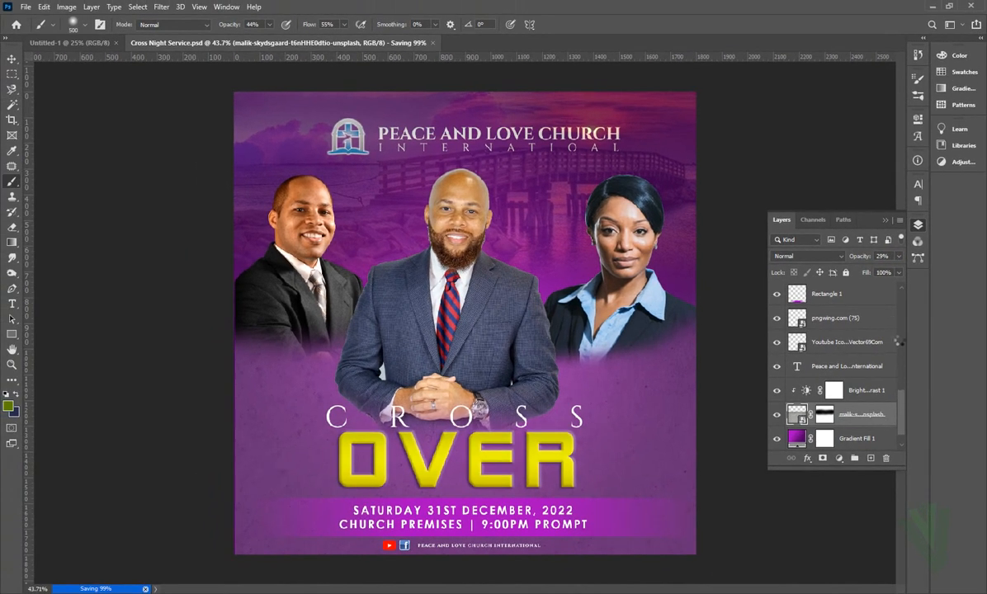
- Add the first minister's title and name as a text line beside the left minister's head and enlarge it to 4.25 pt
{"action": "scroll", "coordinate": [841, 323], "scroll_direction": "up", "scroll_amount": 5}
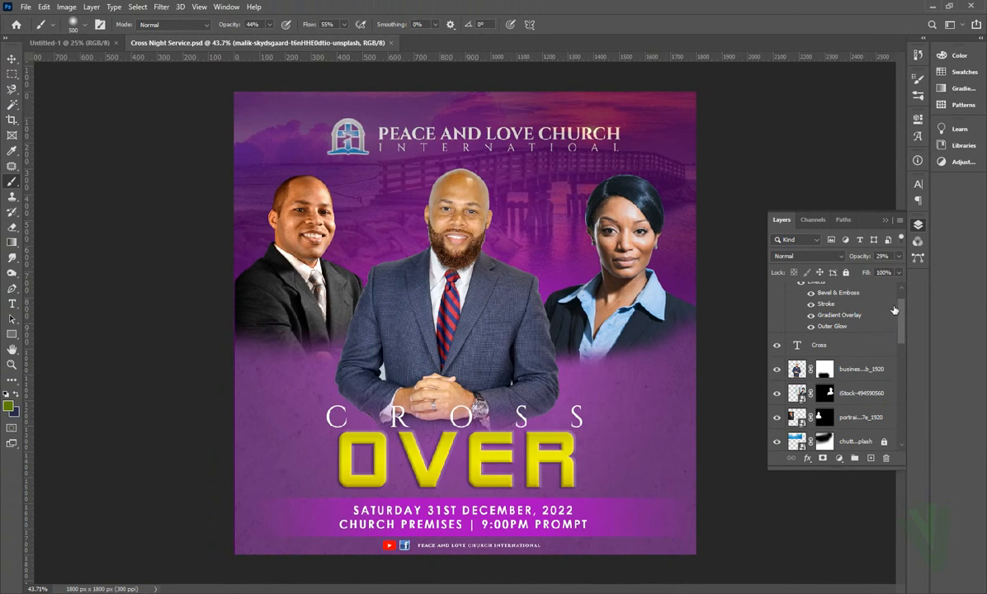
{"action": "scroll", "coordinate": [894, 309], "scroll_direction": "up", "scroll_amount": 2}
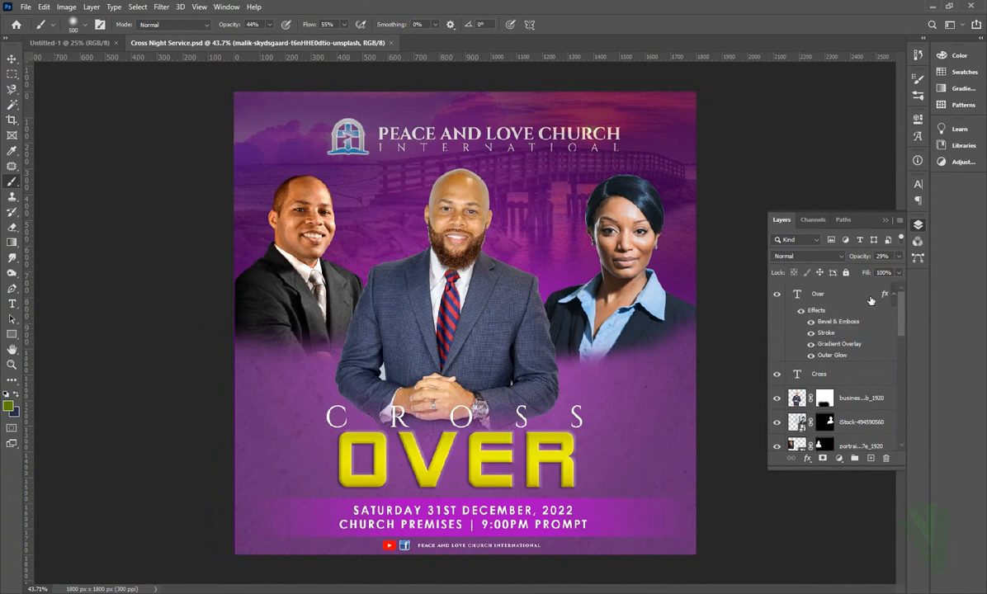
{"action": "left_click", "coordinate": [871, 458]}
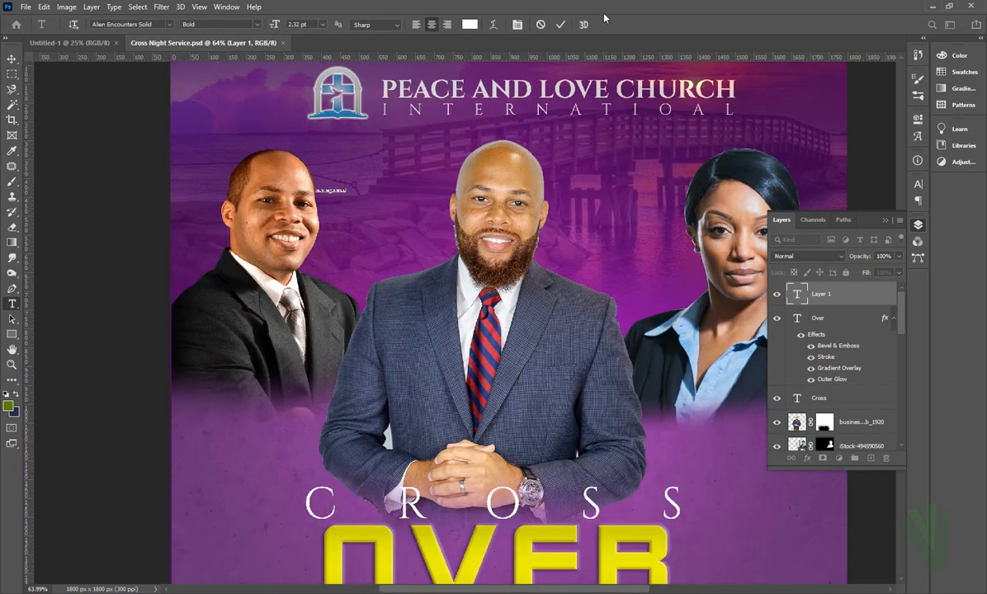
{"action": "left_click", "coordinate": [525, 24]}
{"action": "scroll", "coordinate": [327, 192], "scroll_direction": "up", "scroll_amount": 1}
{"action": "scroll", "coordinate": [326, 193], "scroll_direction": "up", "scroll_amount": 1}
{"action": "left_click_drag", "start_coordinate": [351, 194], "coordinate": [401, 202]}
{"action": "left_click", "coordinate": [579, 24]}
{"action": "left_click", "coordinate": [369, 196]}
- Try the Cinzel font on the first minister's name line
{"action": "left_click", "coordinate": [919, 186]}
{"action": "left_click", "coordinate": [842, 201]}
{"action": "type", "text": "Cinzel"}
{"action": "key", "text": "Return"}
{"action": "left_click", "coordinate": [917, 120]}
{"action": "key", "text": "ctrl+z"}
{"action": "left_click", "coordinate": [347, 150]}
{"action": "key", "text": "ctrl+z"}
{"action": "key", "text": "ctrl+z"}
- Set the first minister's name line to Blacksword Regular, scale it to 7.43 pt and move it down beside the left minister's chin
{"action": "left_click", "coordinate": [581, 24]}
{"action": "scroll", "coordinate": [409, 225], "scroll_direction": "up", "scroll_amount": 1}
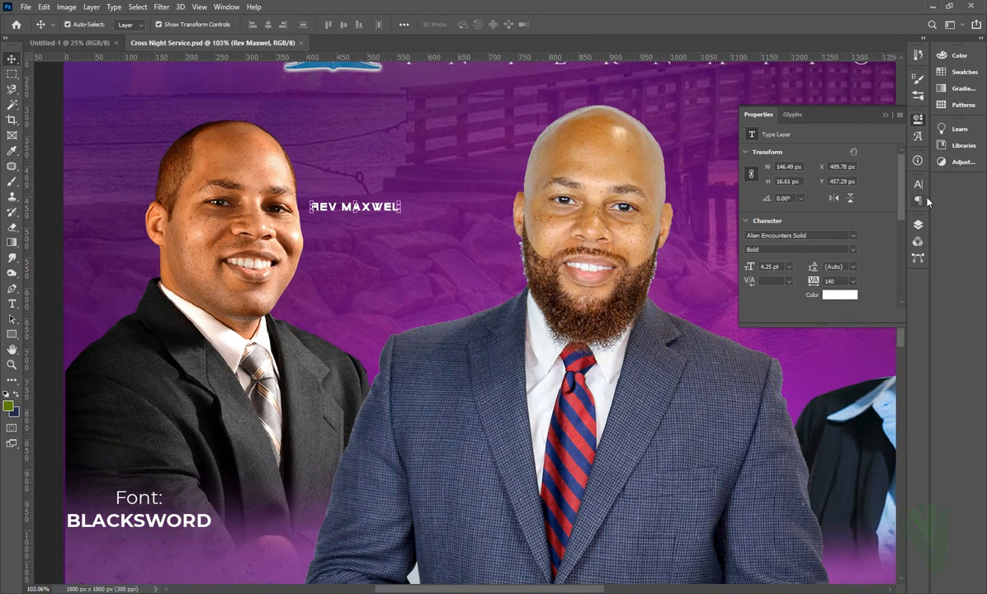
{"action": "left_click", "coordinate": [918, 183]}
{"action": "left_click", "coordinate": [847, 201]}
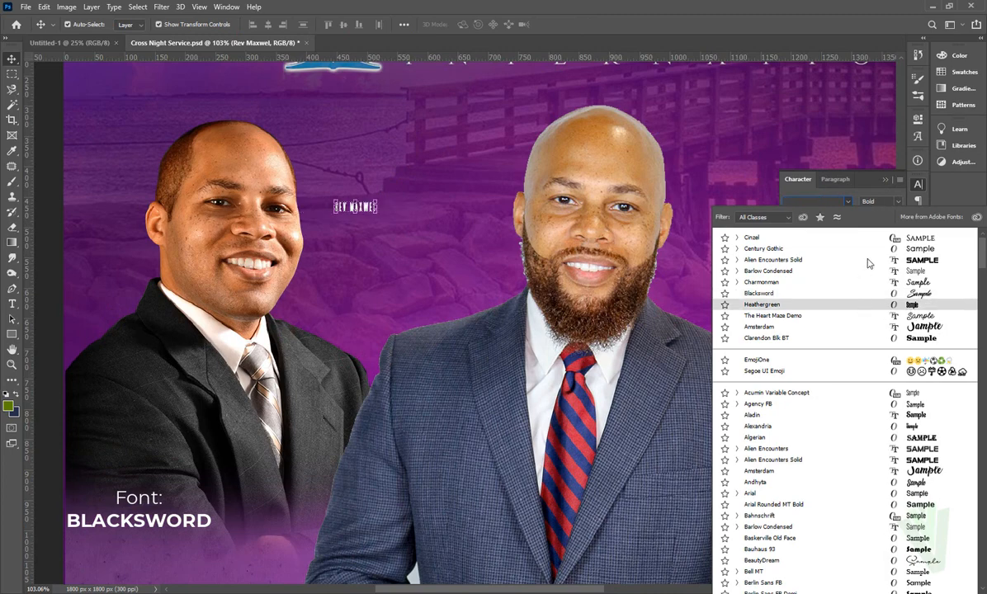
{"action": "left_click", "coordinate": [767, 293]}
{"action": "left_click_drag", "start_coordinate": [393, 202], "coordinate": [352, 282]}
{"action": "key", "text": "Return"}
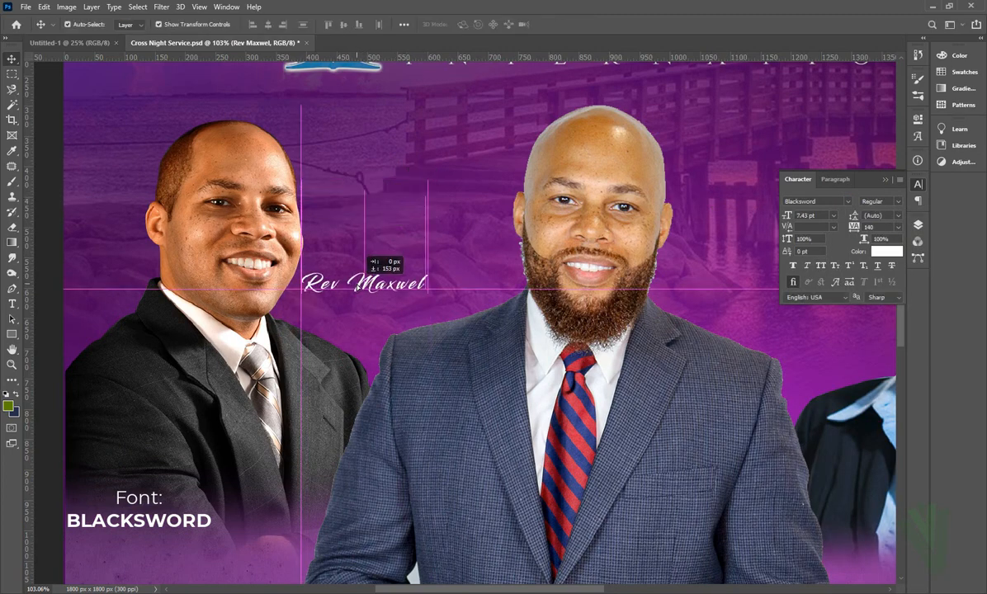
- Change the first minister's name line to yellow, color f0ff06
{"action": "scroll", "coordinate": [352, 282], "scroll_direction": "down", "scroll_amount": 2}
{"action": "left_click", "coordinate": [886, 251]}
{"action": "left_click", "coordinate": [611, 569]}
{"action": "left_click", "coordinate": [779, 279]}
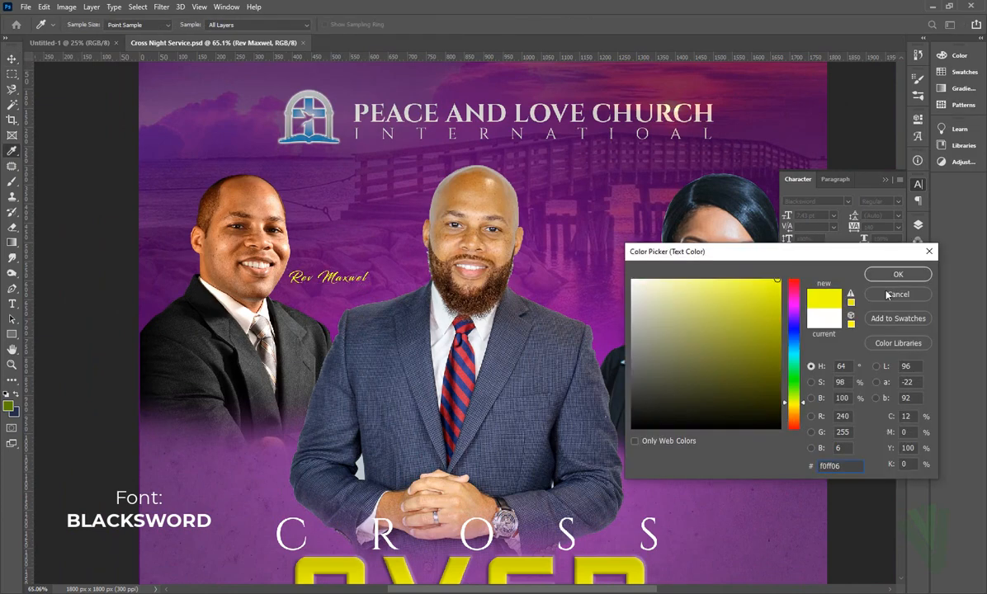
{"action": "left_click", "coordinate": [897, 276]}
- Duplicate the yellow name line to the right of the central minister's face and replace the name with the central minister's name
{"action": "left_click_drag", "start_coordinate": [351, 282], "coordinate": [586, 282]}
{"action": "key", "text": "y"}
{"action": "scroll", "coordinate": [568, 280], "scroll_direction": "up", "scroll_amount": 2}
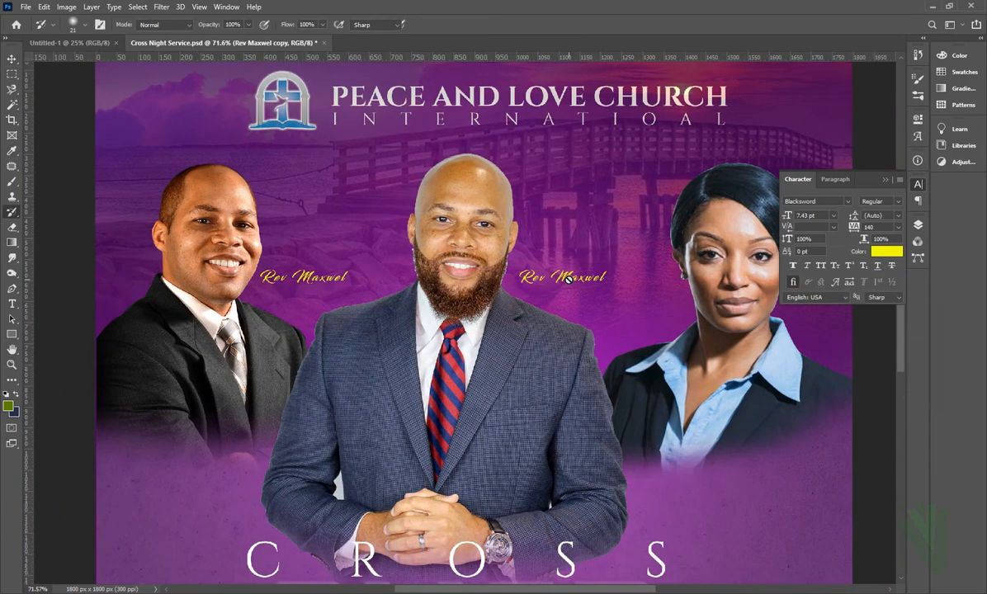
{"action": "key", "text": "t"}
{"action": "double_click", "coordinate": [581, 278]}
{"action": "type", "text": "Clinton"}
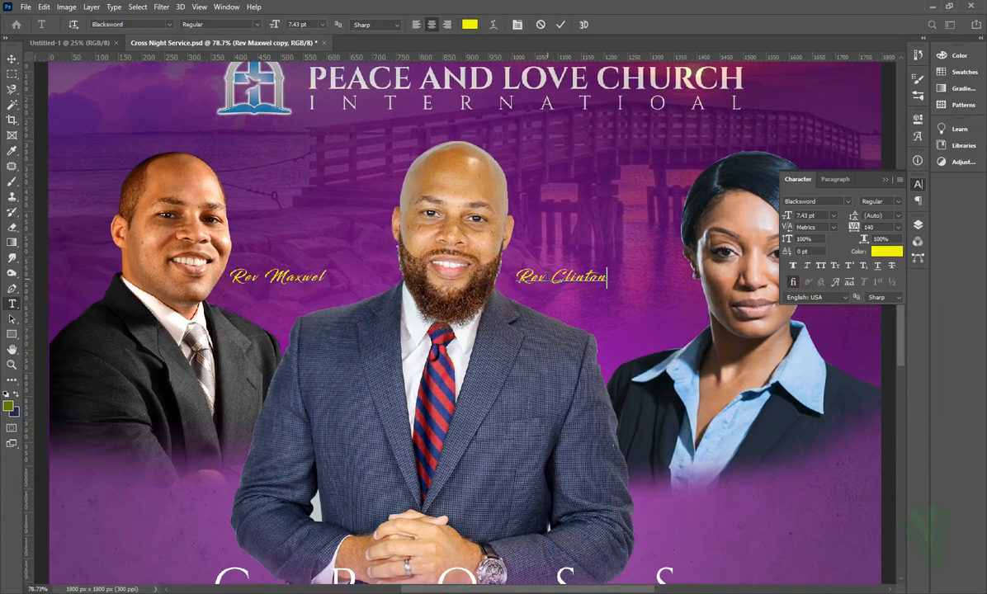
- Place a copy of the central minister's name line beside the female minister's chin
{"action": "left_click_drag", "start_coordinate": [547, 279], "coordinate": [397, 273]}
{"action": "left_click", "coordinate": [561, 26]}
{"action": "left_click", "coordinate": [11, 59]}
{"action": "scroll", "coordinate": [570, 279], "scroll_direction": "down", "scroll_amount": 2}
{"action": "scroll", "coordinate": [465, 275], "scroll_direction": "up", "scroll_amount": 2}
- Replace the copied line's title with Dcn and its name with the female minister's name
{"action": "type", "text": "t"}
{"action": "type", "text": "Ps"}
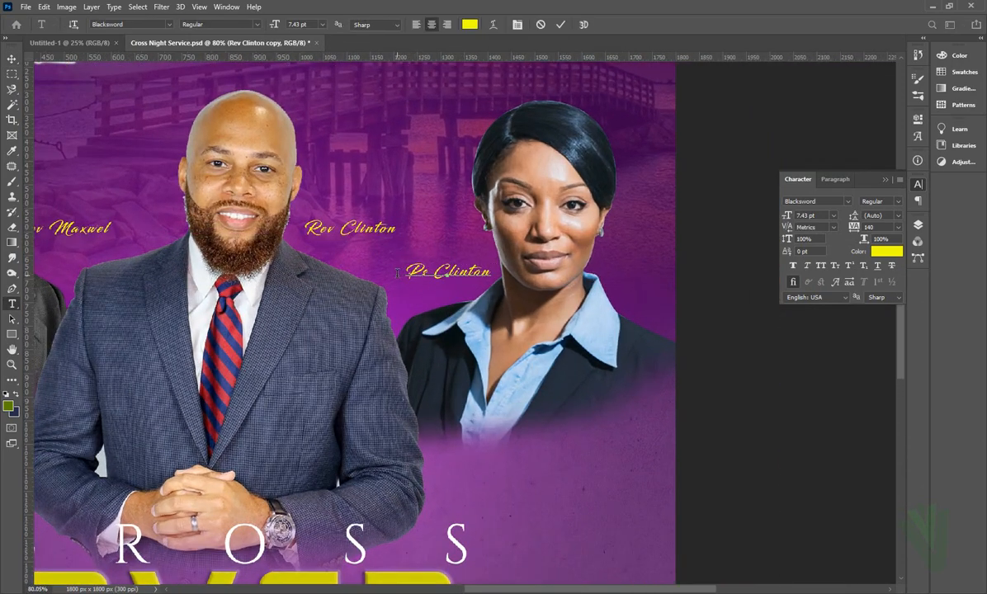
{"action": "key", "text": "ctrl+z"}
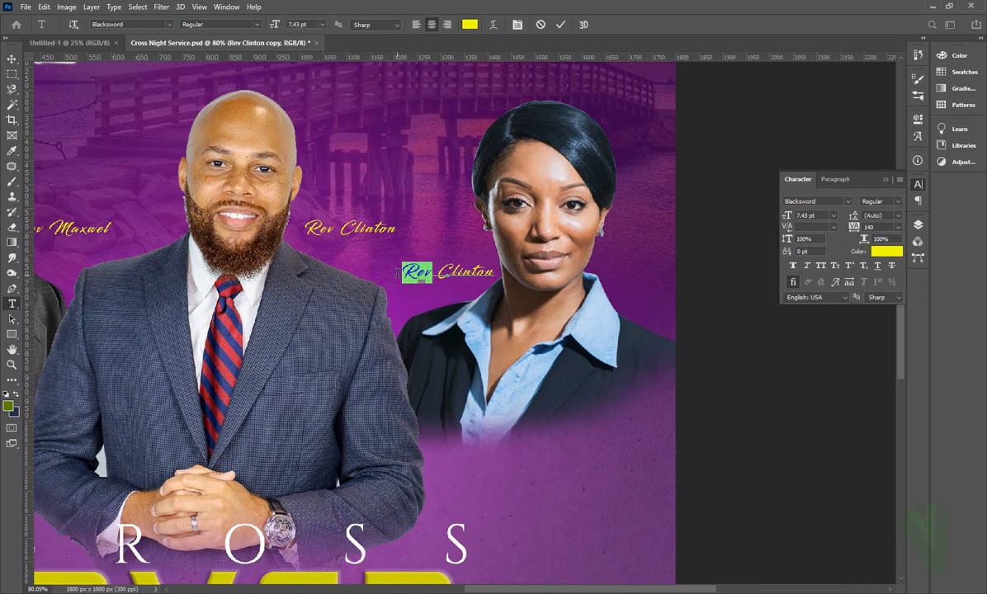
{"action": "type", "text": "Don"}
{"action": "key", "text": "Right"}
{"action": "key", "text": "shift+Right"}
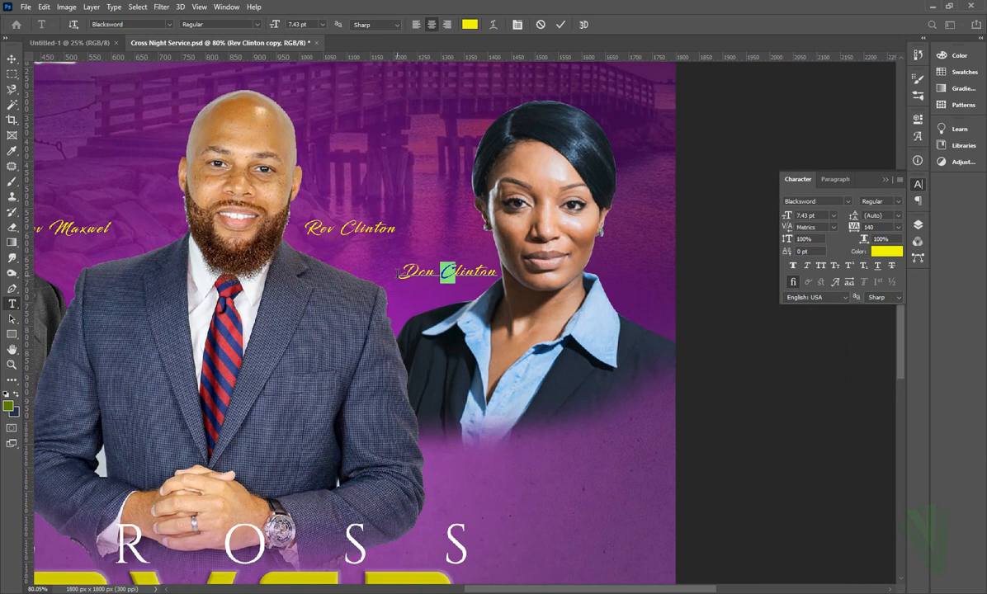
{"action": "key", "text": "shift+Right"}
{"action": "key", "text": "shift+Right"}
{"action": "key", "text": "shift+Right"}
{"action": "key", "text": "shift+Right"}
{"action": "key", "text": "shift+Right"}
{"action": "key", "text": "shift+Right"}
{"action": "type", "text": "Matilda"}
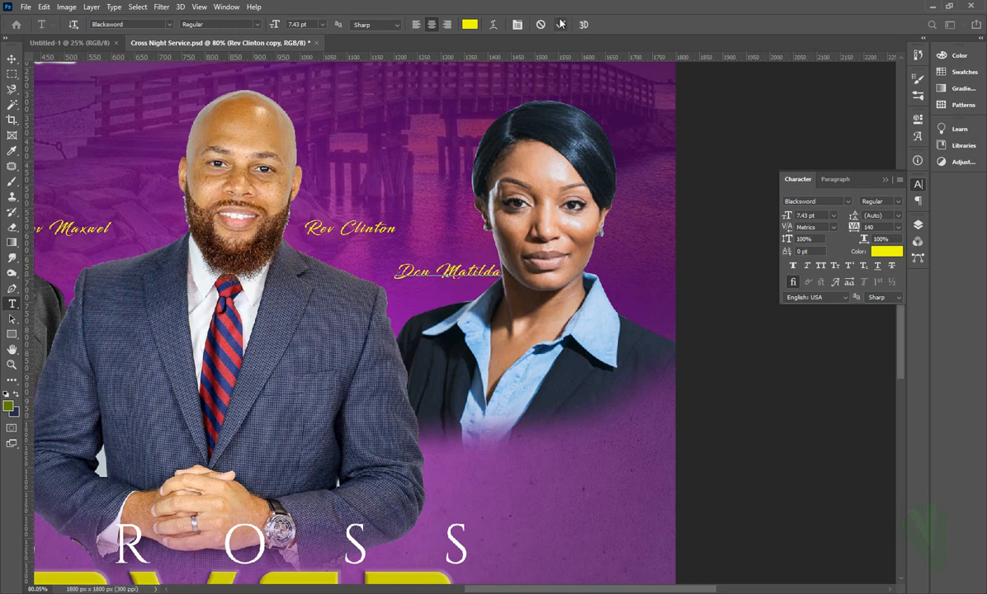
- Commit the female minister's name line and save the flyer
{"action": "key", "text": "ctrl+Return"}
{"action": "key", "text": "v"}
{"action": "key", "text": "ctrl+s"}
{"action": "key", "text": "ctrl+0"}
{"action": "key", "text": "s"}
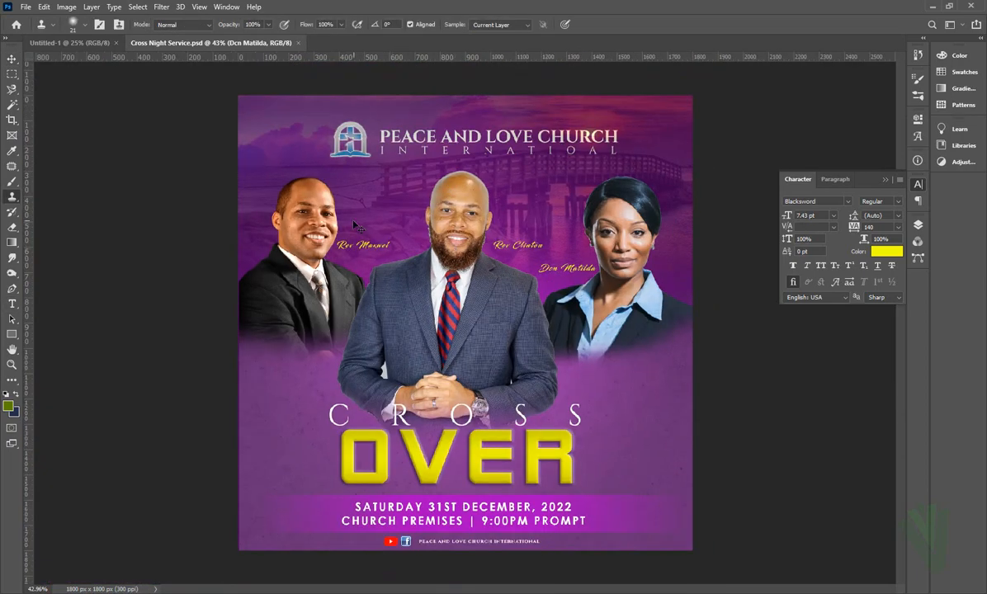
{"action": "left_click", "coordinate": [12, 61]}
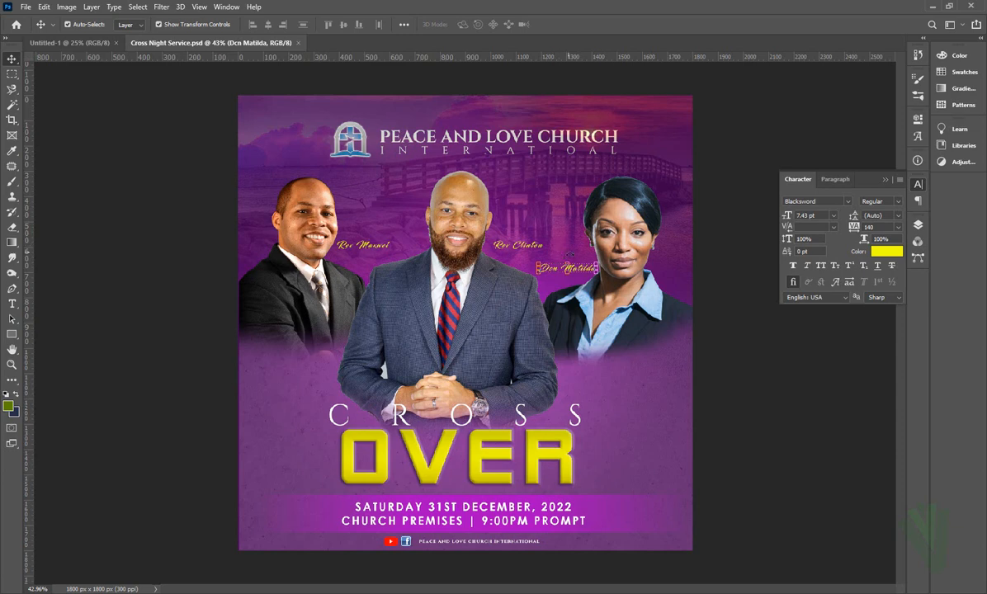
- Add a new layer directly above the Gradient Fill 1 layer and apply a Solid Color fill there
{"action": "left_click", "coordinate": [917, 225]}
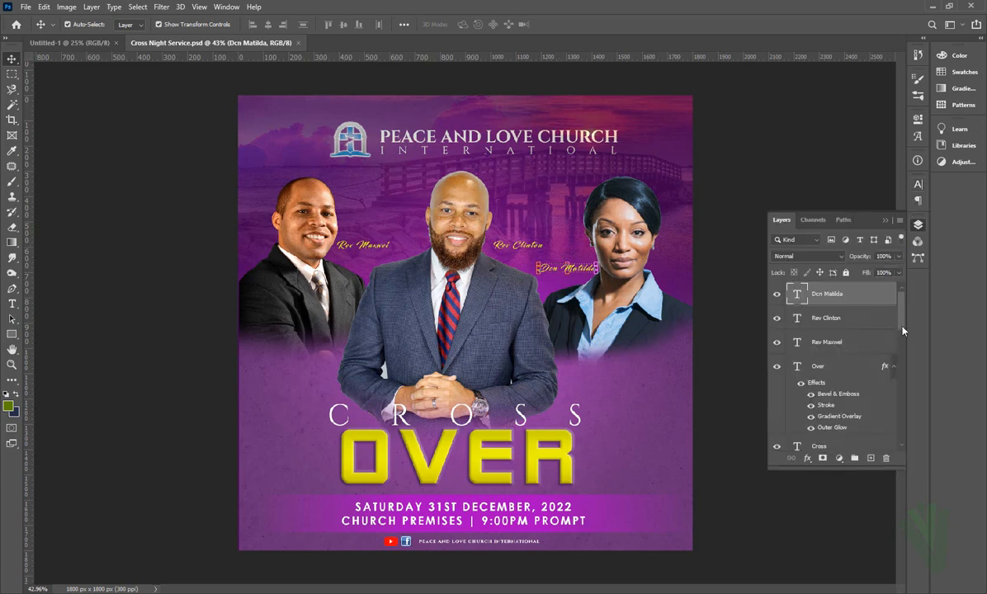
{"action": "left_click_drag", "start_coordinate": [902, 330], "coordinate": [899, 440]}
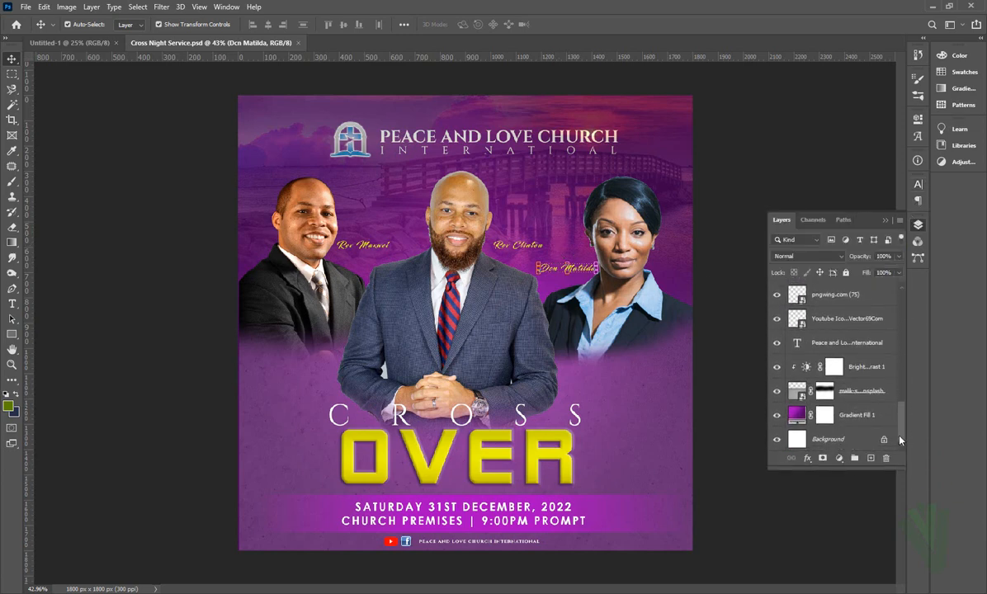
{"action": "left_click", "coordinate": [825, 415]}
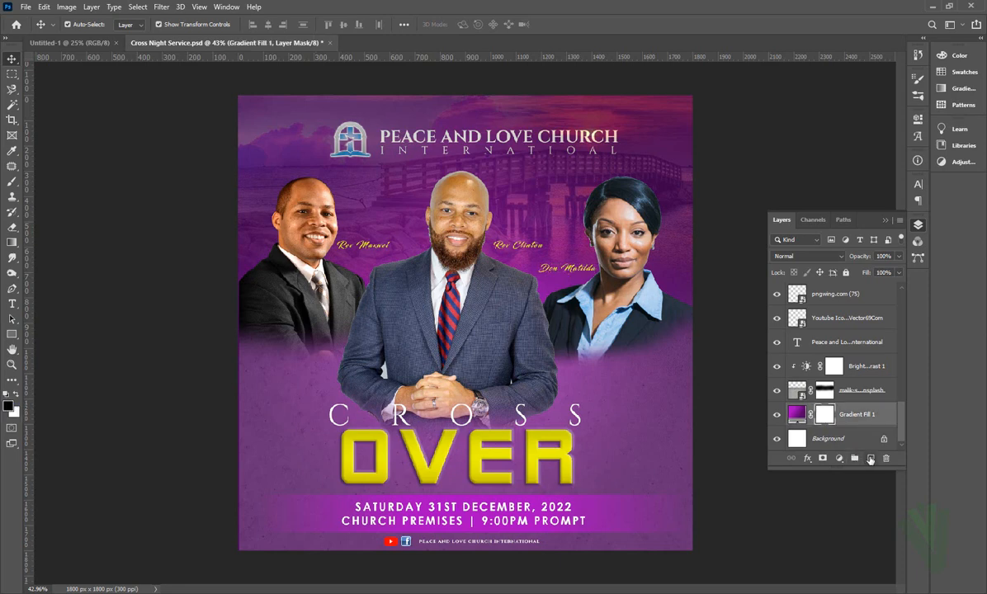
{"action": "left_click", "coordinate": [871, 459]}
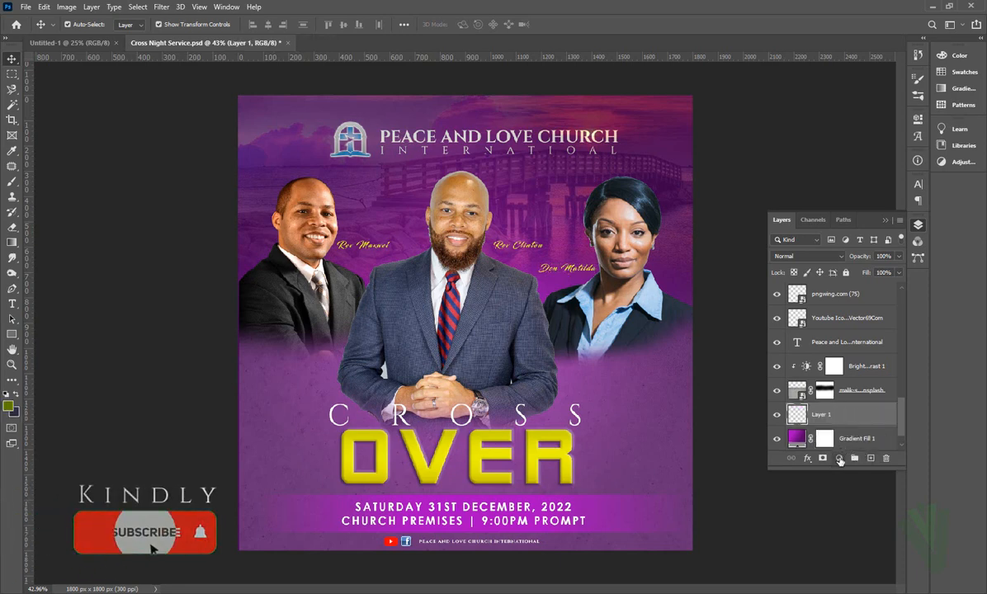
{"action": "left_click", "coordinate": [839, 459]}
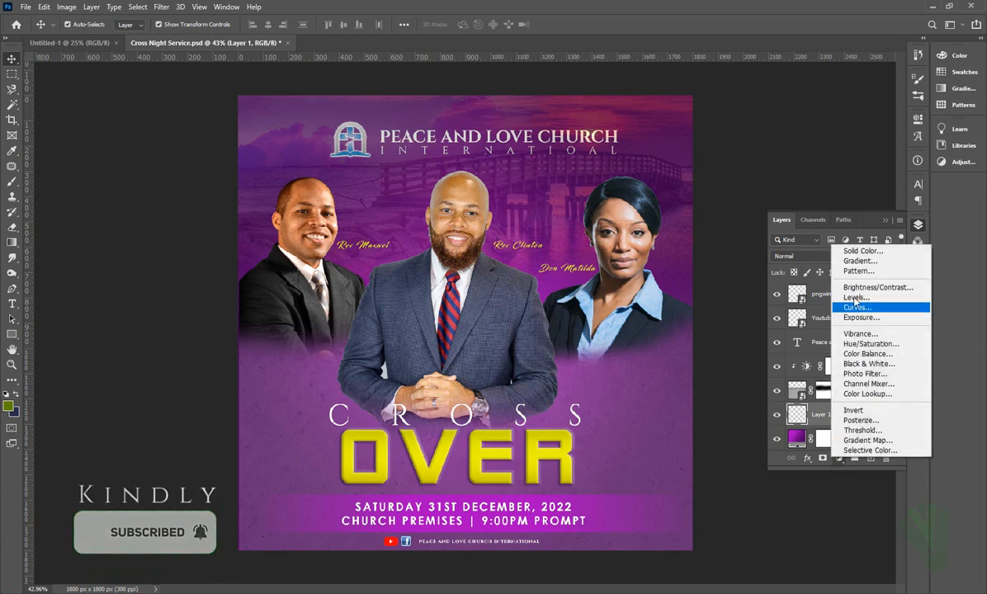
{"action": "left_click", "coordinate": [860, 252]}
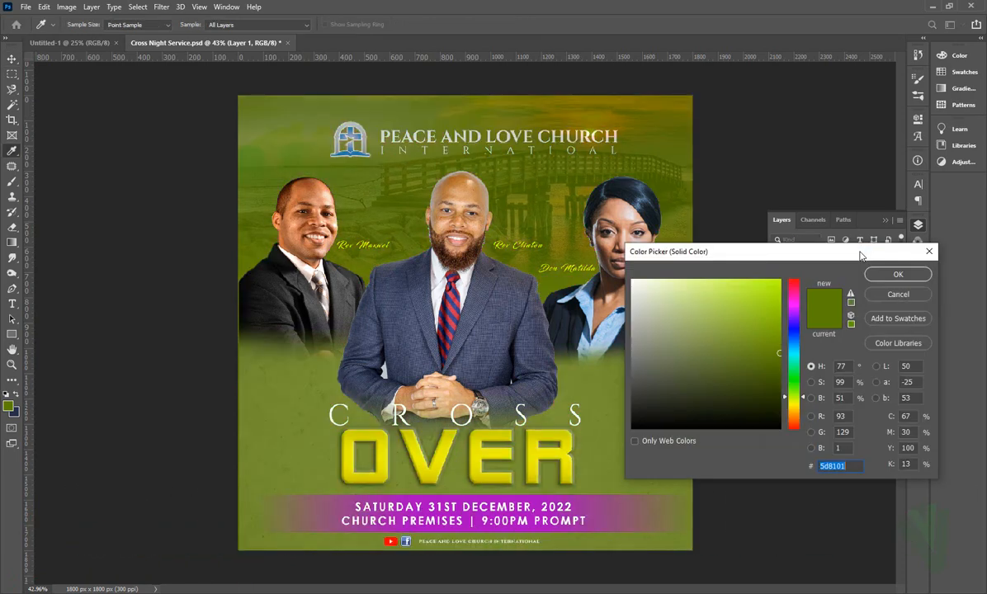
- Set the solid fill's color to purple 5e0072
{"action": "left_click_drag", "start_coordinate": [809, 259], "coordinate": [838, 248]}
{"action": "left_click_drag", "start_coordinate": [823, 320], "coordinate": [823, 298]}
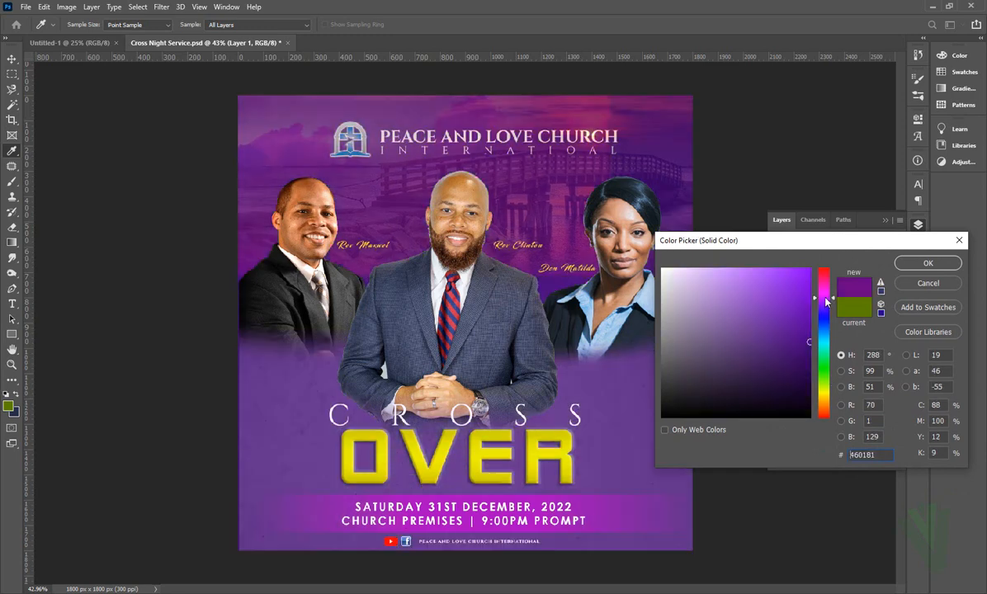
{"action": "left_click", "coordinate": [808, 381]}
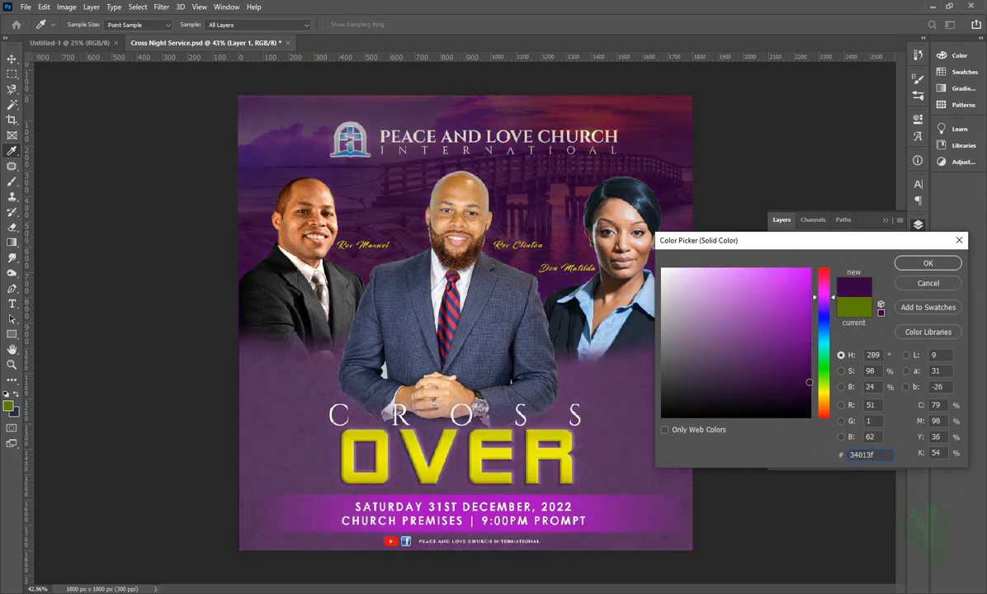
{"action": "left_click_drag", "start_coordinate": [809, 382], "coordinate": [810, 387]}
{"action": "mouse_move", "coordinate": [823, 297]}
{"action": "left_mouse_down"}
{"action": "mouse_move", "coordinate": [825, 309]}
{"action": "mouse_move", "coordinate": [825, 297]}
{"action": "left_mouse_up"}
{"action": "left_click", "coordinate": [808, 360]}
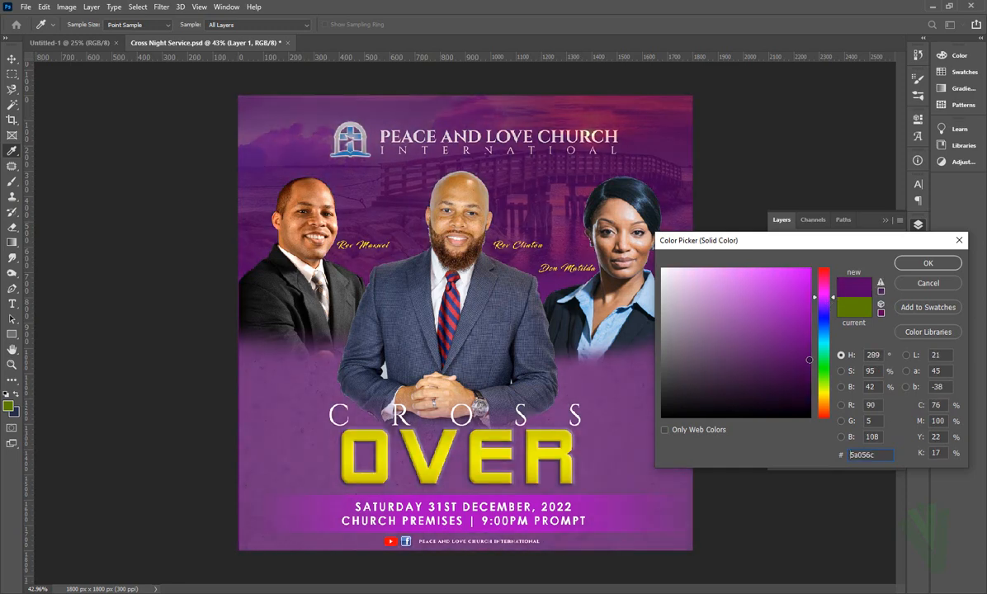
{"action": "left_click", "coordinate": [917, 262]}
- Move the color fill layer above the pngwing.com (75) layer, set its color to dark purple 31003c, and save
{"action": "left_click_drag", "start_coordinate": [883, 417], "coordinate": [892, 291]}
{"action": "key", "text": "ctrl+s"}
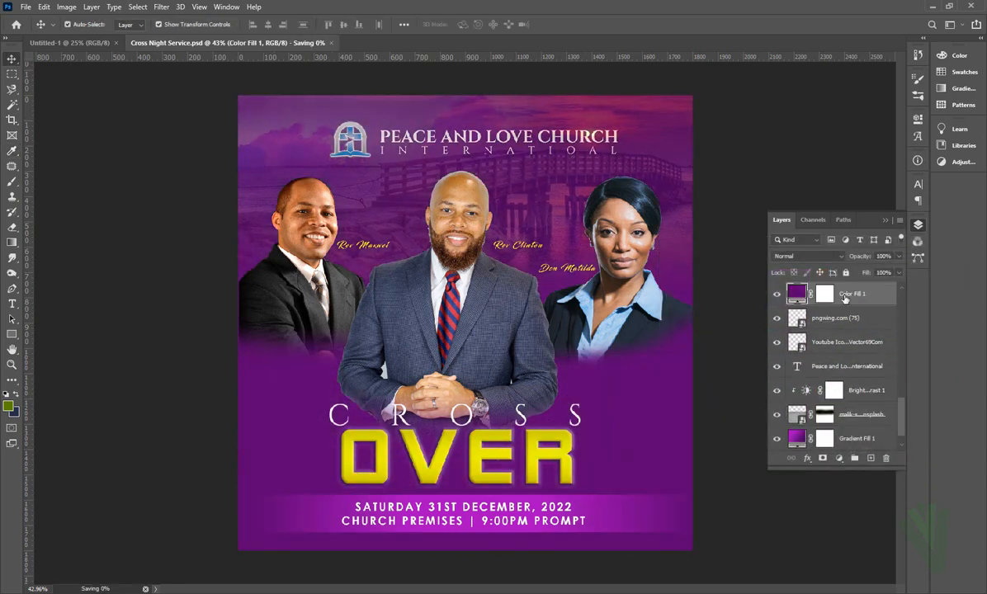
{"action": "double_click", "coordinate": [796, 294]}
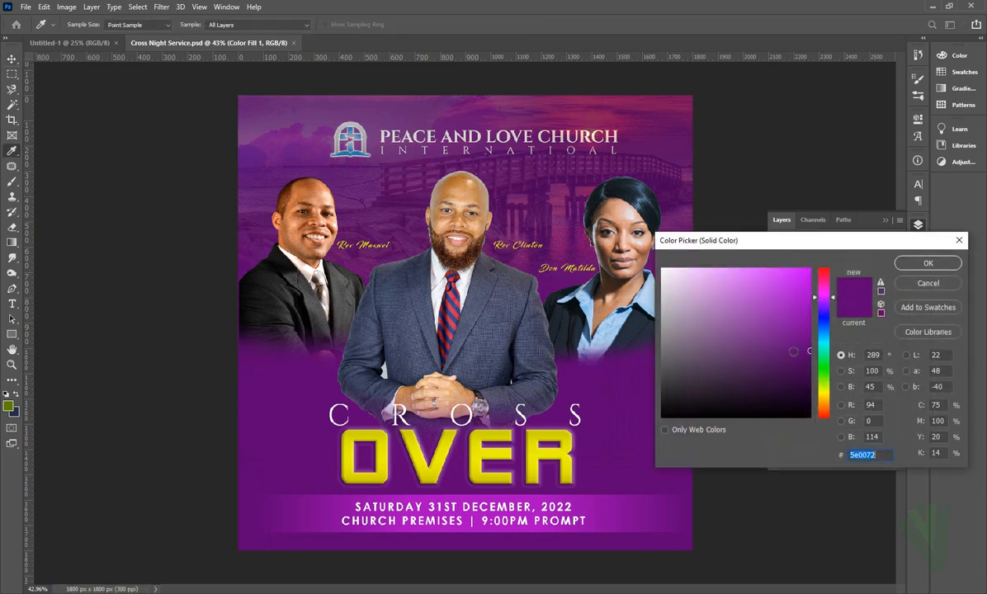
{"action": "left_click_drag", "start_coordinate": [802, 354], "coordinate": [811, 391]}
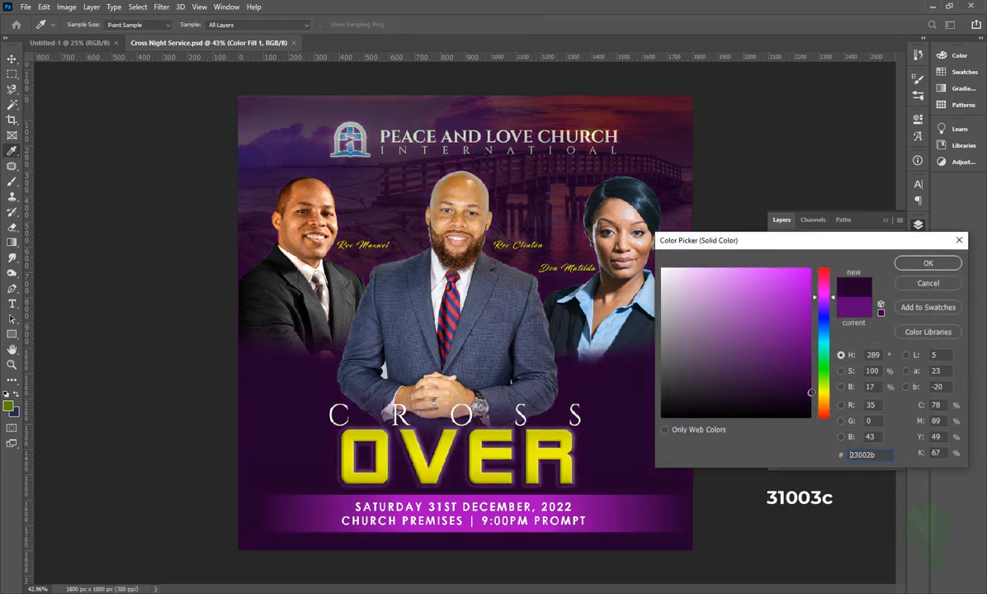
{"action": "left_click", "coordinate": [927, 262]}
{"action": "key", "text": "ctrl+s"}
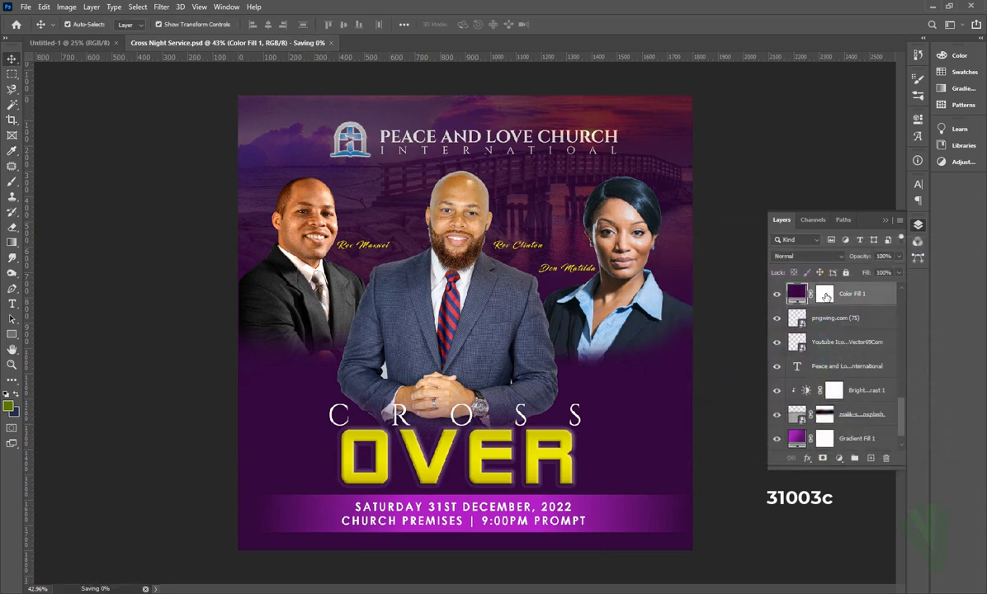
- Paint the color fill's mask across the ministers with a soft black brush, 1500 px in size at 17% opacity
{"action": "left_click", "coordinate": [825, 295]}
{"action": "key", "text": "d"}
{"action": "key", "text": "b"}
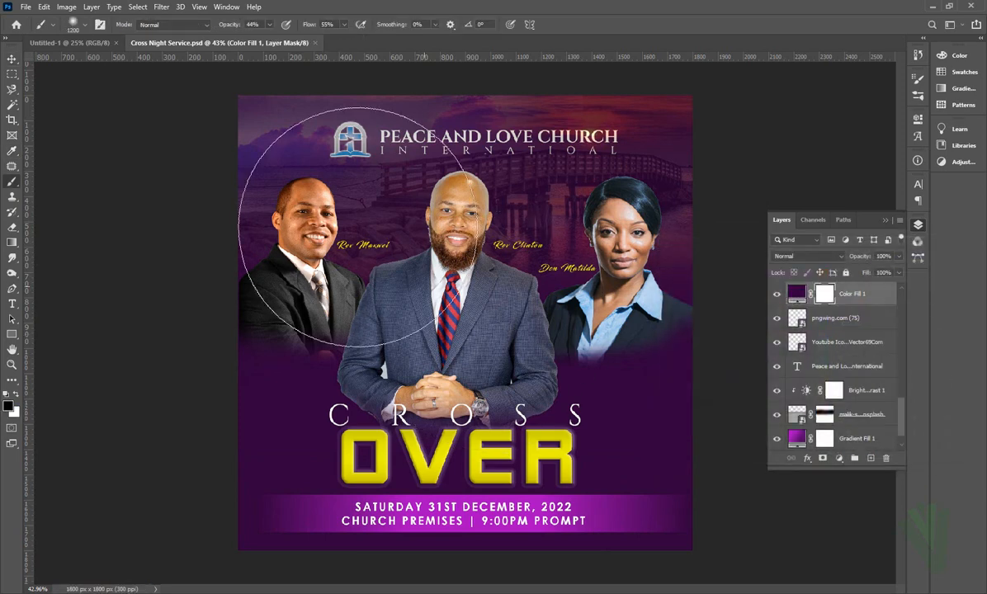
{"action": "left_click_drag", "start_coordinate": [234, 29], "coordinate": [230, 30]}
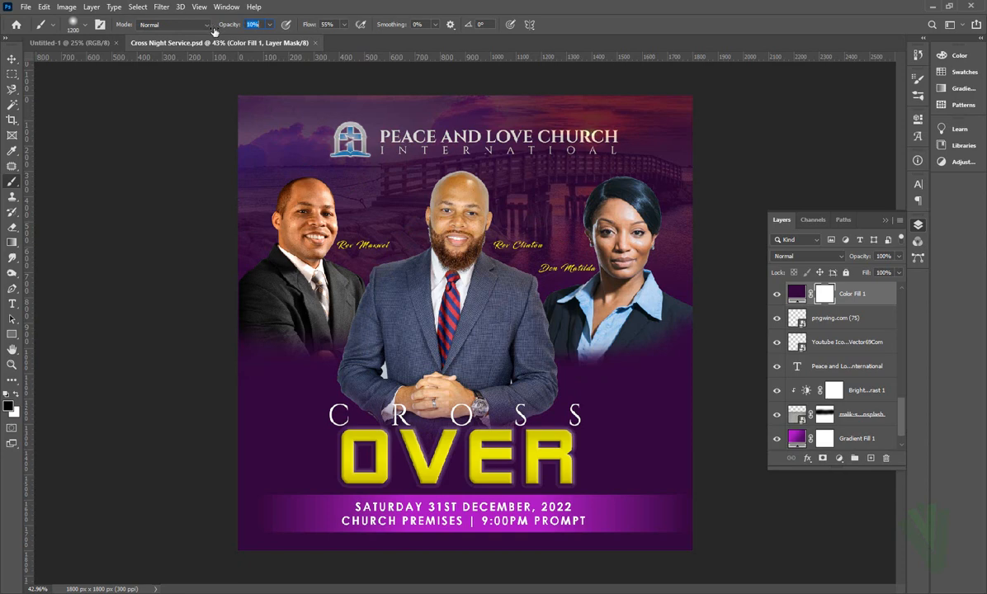
{"action": "left_click_drag", "start_coordinate": [214, 31], "coordinate": [218, 31]}
{"action": "key", "text": "bracketright"}
{"action": "key", "text": "bracketright"}
{"action": "key", "text": "bracketright"}
{"action": "left_click", "coordinate": [392, 242]}
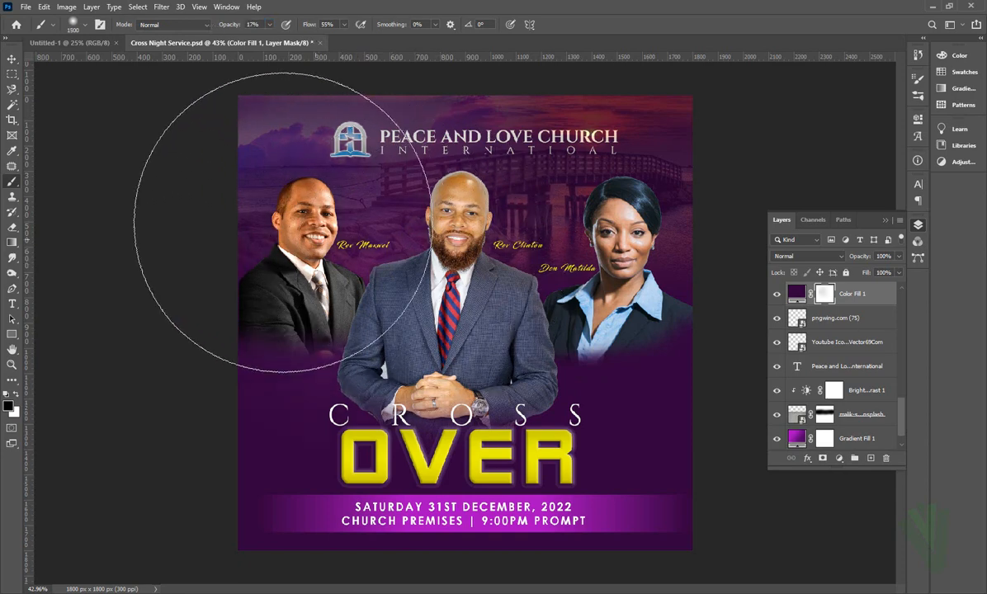
{"action": "mouse_move", "coordinate": [282, 222]}
{"action": "left_mouse_down"}
{"action": "mouse_move", "coordinate": [389, 225]}
{"action": "mouse_move", "coordinate": [616, 194]}
{"action": "mouse_move", "coordinate": [497, 194]}
{"action": "mouse_move", "coordinate": [561, 215]}
{"action": "mouse_move", "coordinate": [471, 261]}
{"action": "mouse_move", "coordinate": [593, 274]}
{"action": "left_mouse_up"}
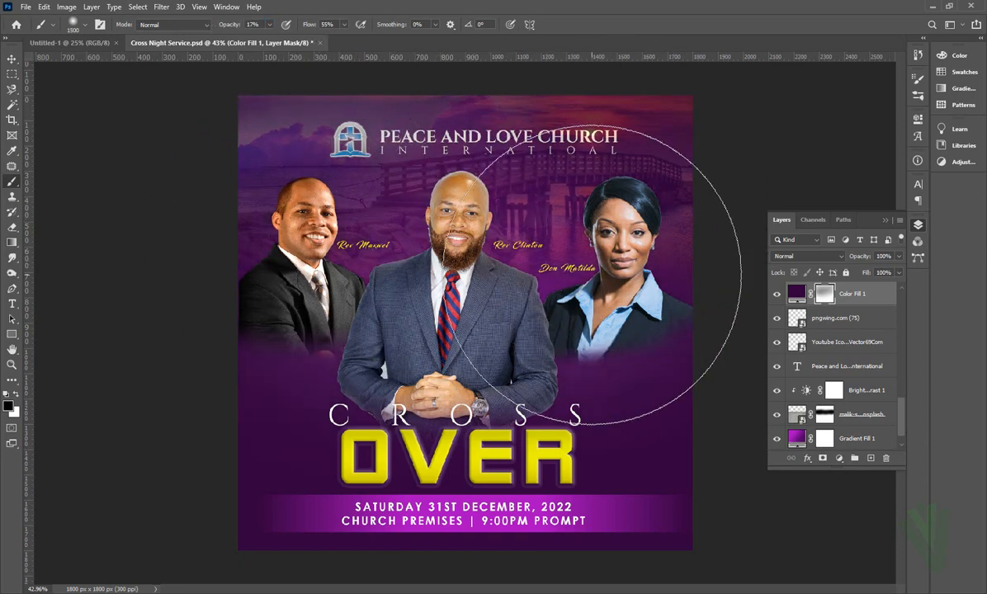
- Fade more of the color fill's mask around the ministers with brush sizes reduced from 1400 to 1200 px, and save
{"action": "key", "text": "bracketleft"}
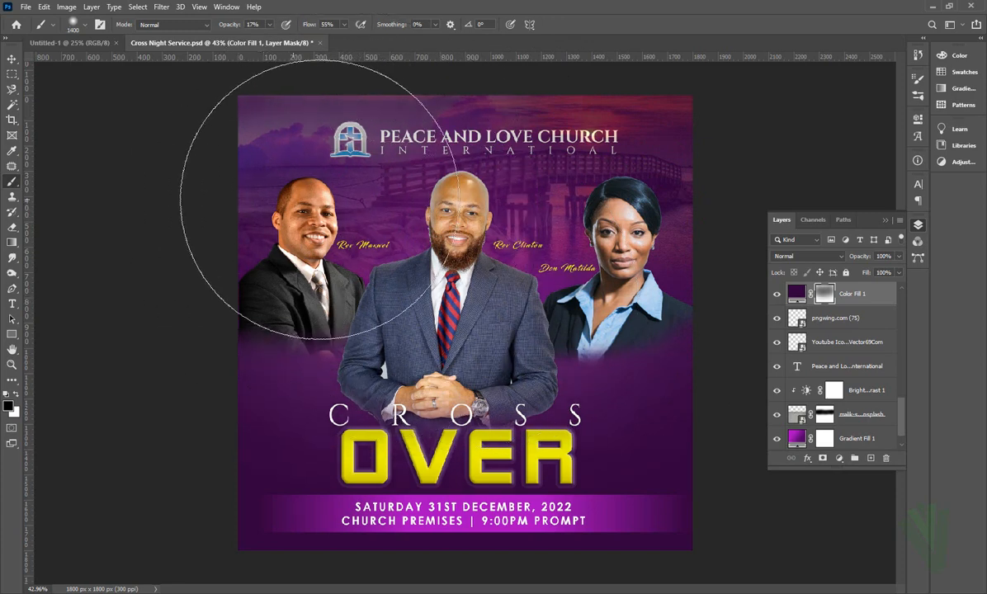
{"action": "key", "text": "bracketleft"}
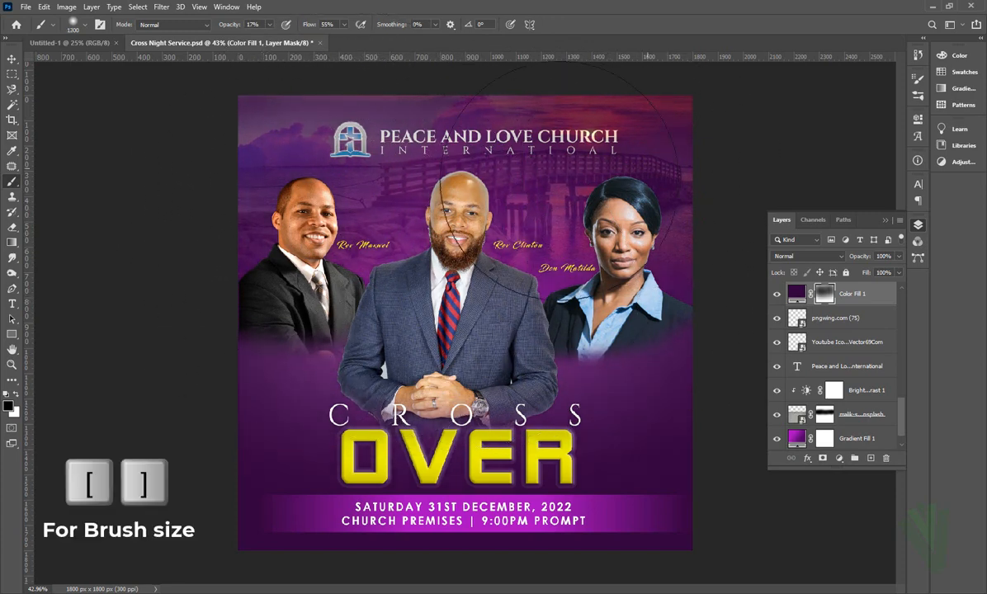
{"action": "key", "text": "bracketleft"}
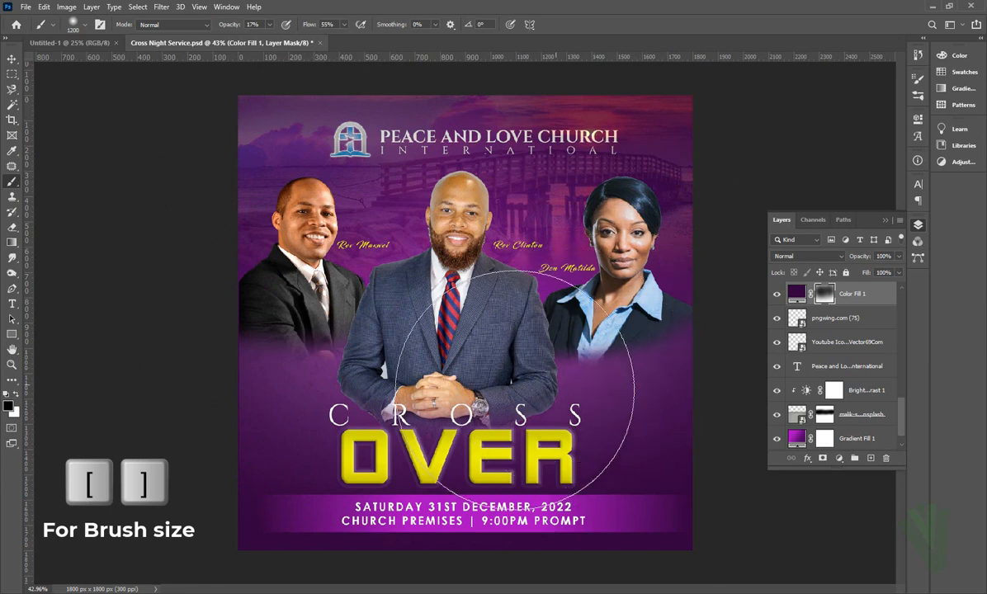
{"action": "left_click", "coordinate": [11, 59]}
{"action": "key", "text": "ctrl+s"}
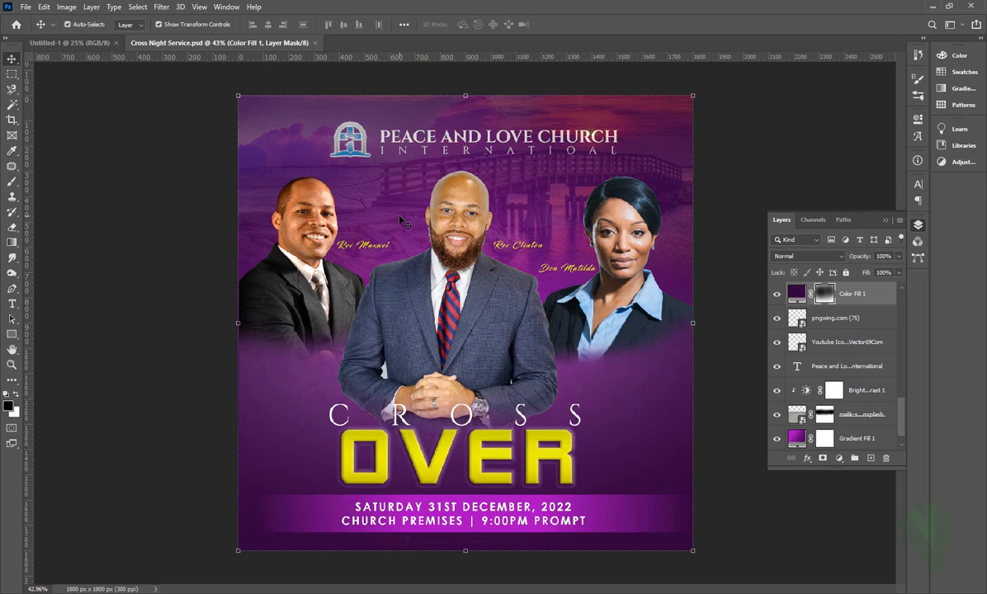
- Place the lens-flare-png-46225 image from the Cross Over 2022 folder into the flyer
{"action": "left_click", "coordinate": [929, 7]}
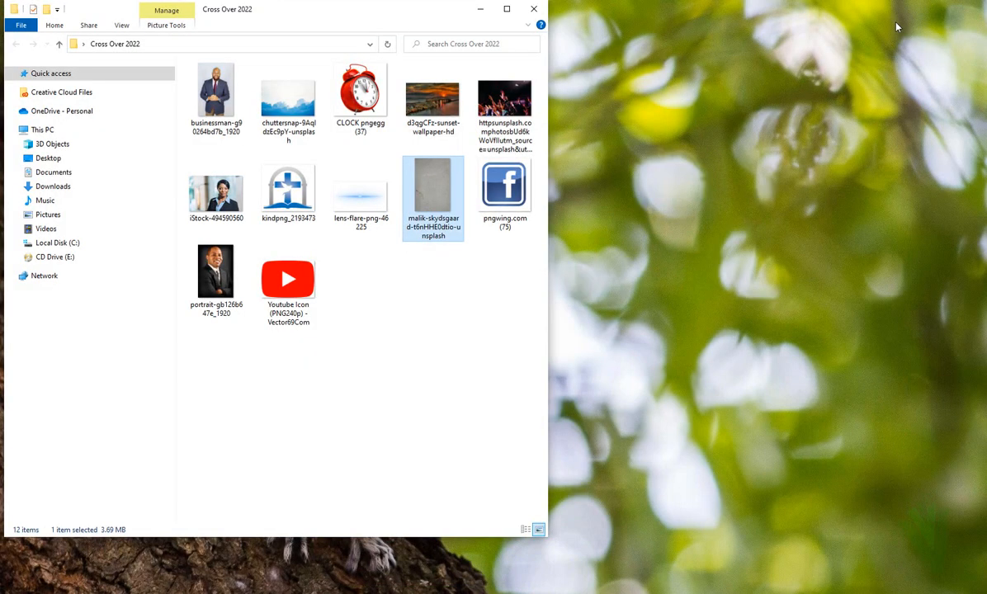
{"action": "left_click_drag", "start_coordinate": [359, 183], "coordinate": [330, 164]}
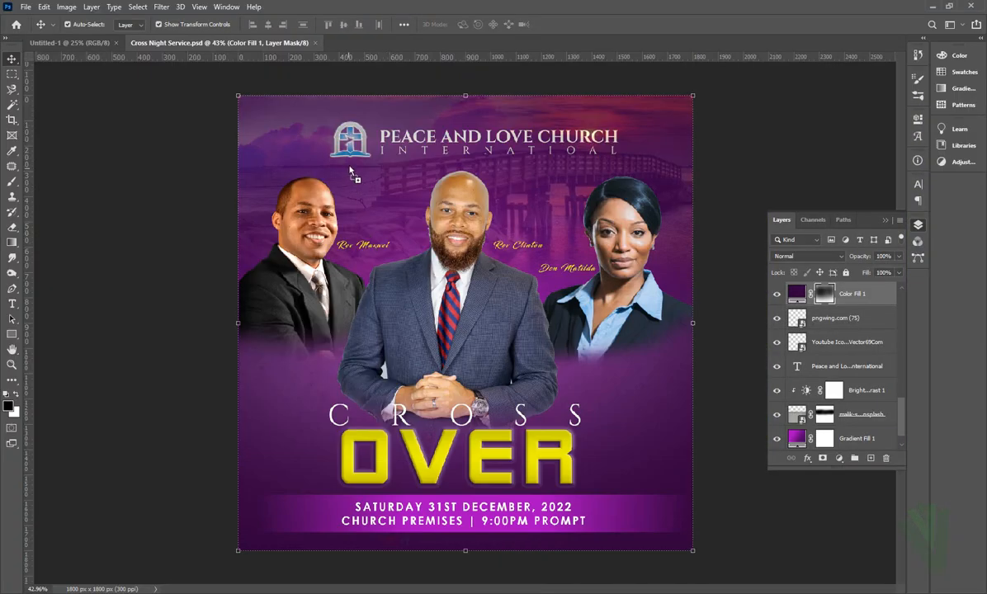
{"action": "left_click_drag", "start_coordinate": [565, 275], "coordinate": [561, 274]}
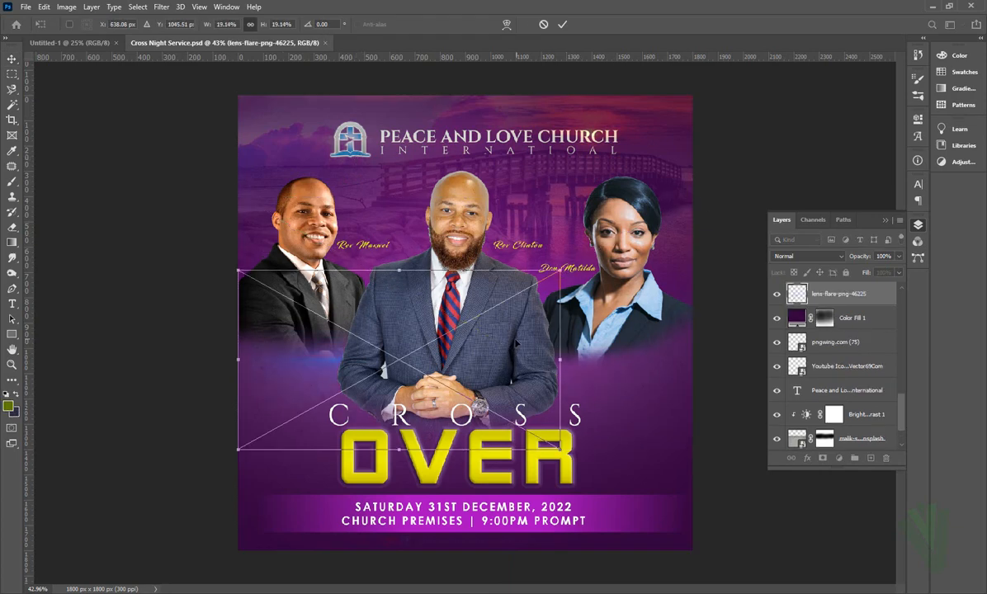
- Scale the lens flare to about 8.81%, position it over the base of the church logo, and save
{"action": "left_click_drag", "start_coordinate": [486, 338], "coordinate": [443, 136]}
{"action": "scroll", "coordinate": [510, 100], "scroll_direction": "up", "scroll_amount": 1}
{"action": "left_click_drag", "start_coordinate": [521, 241], "coordinate": [475, 216]}
{"action": "left_click_drag", "start_coordinate": [371, 118], "coordinate": [388, 130]}
{"action": "left_click_drag", "start_coordinate": [494, 227], "coordinate": [333, 172]}
{"action": "left_click_drag", "start_coordinate": [269, 118], "coordinate": [343, 160]}
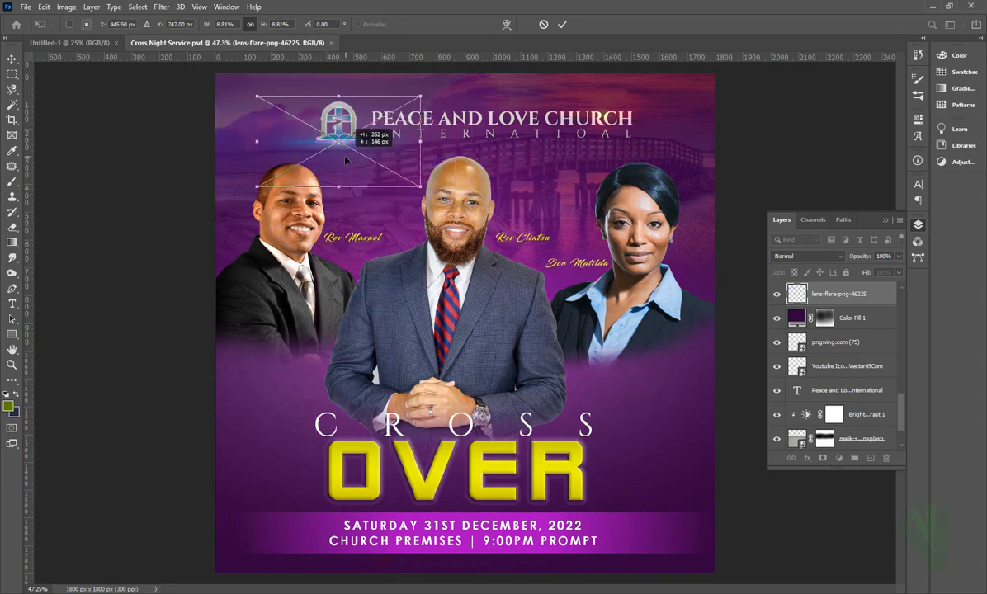
{"action": "left_click", "coordinate": [562, 24]}
{"action": "key", "text": "ctrl+s"}
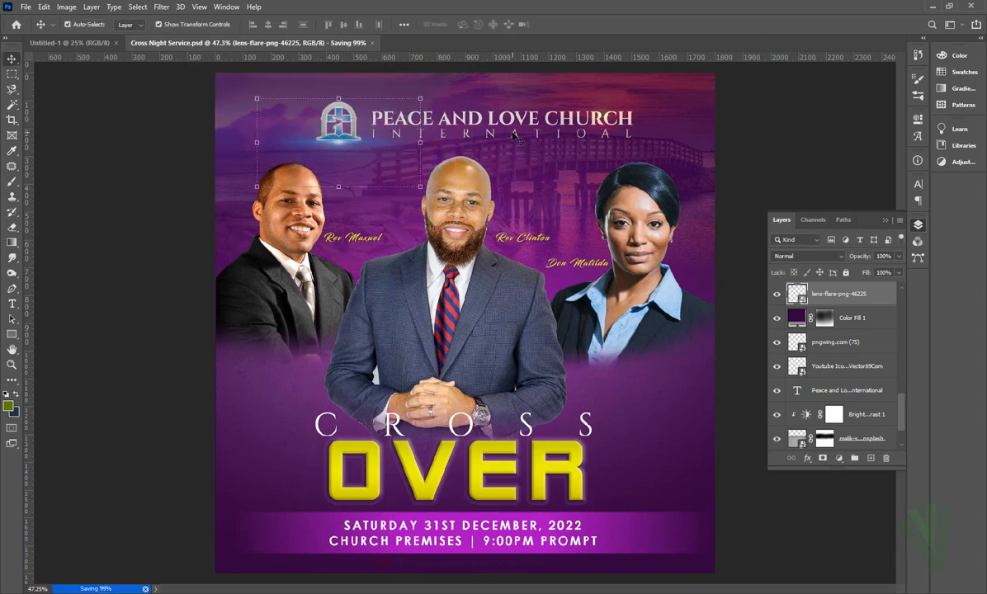
- Recolor the INTERNATIONAL line under the church name with the yellow sampled from the OVER title
{"action": "left_click", "coordinate": [482, 130]}
{"action": "left_click", "coordinate": [917, 186]}
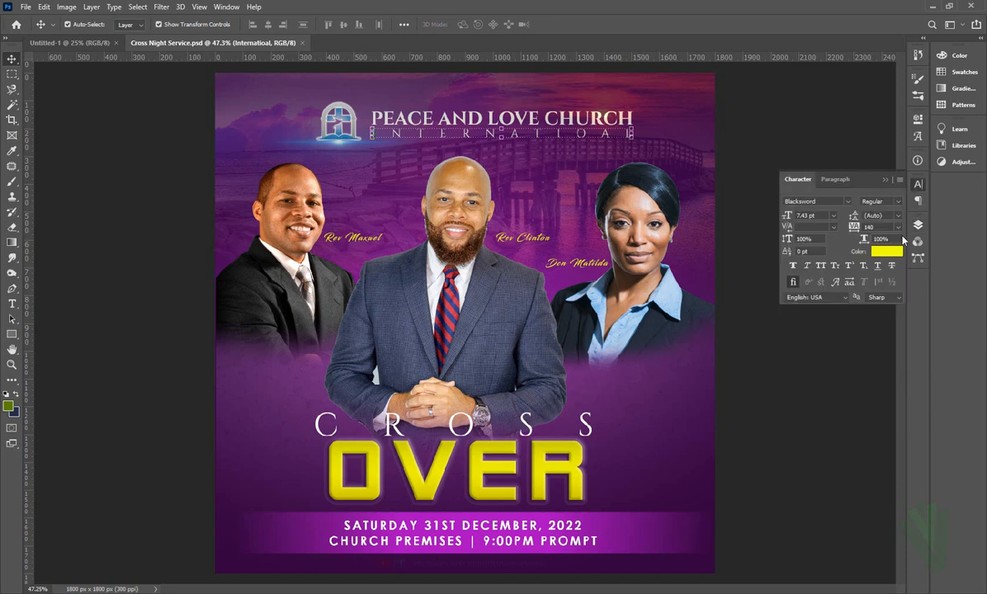
{"action": "left_click", "coordinate": [888, 251]}
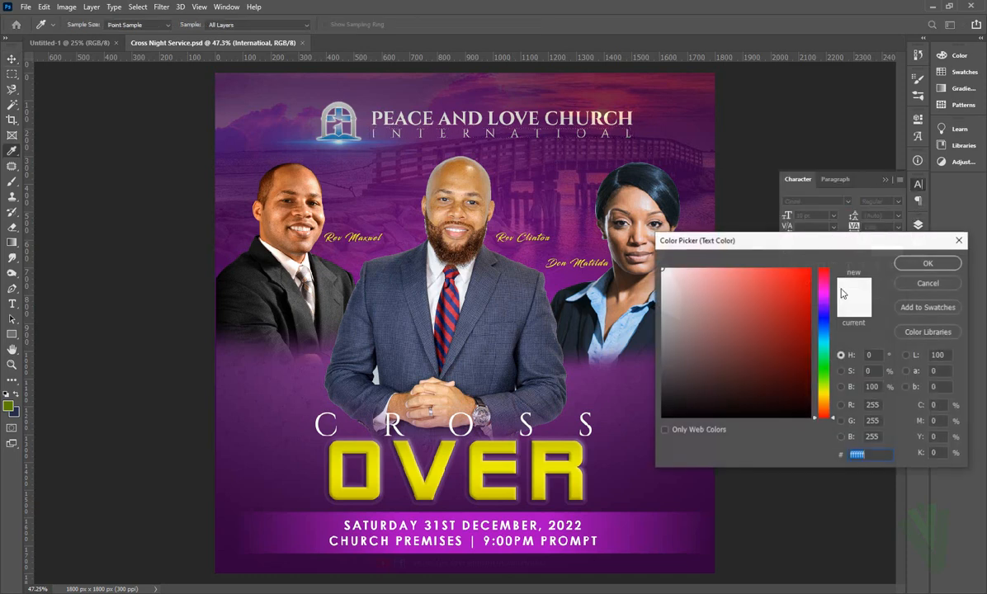
{"action": "left_click", "coordinate": [573, 445]}
{"action": "left_click", "coordinate": [927, 264]}
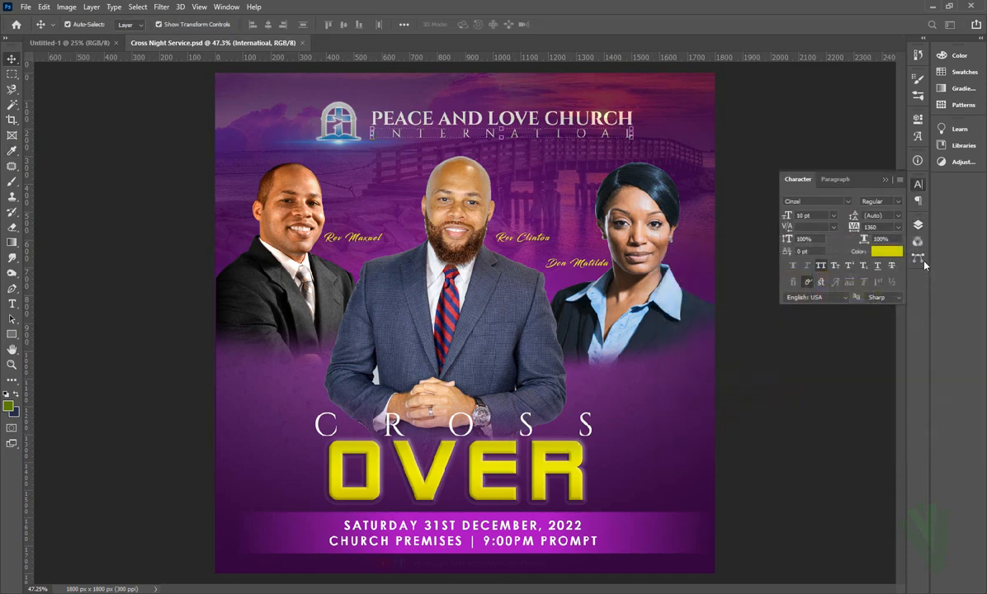
{"action": "key", "text": "ctrl+0"}
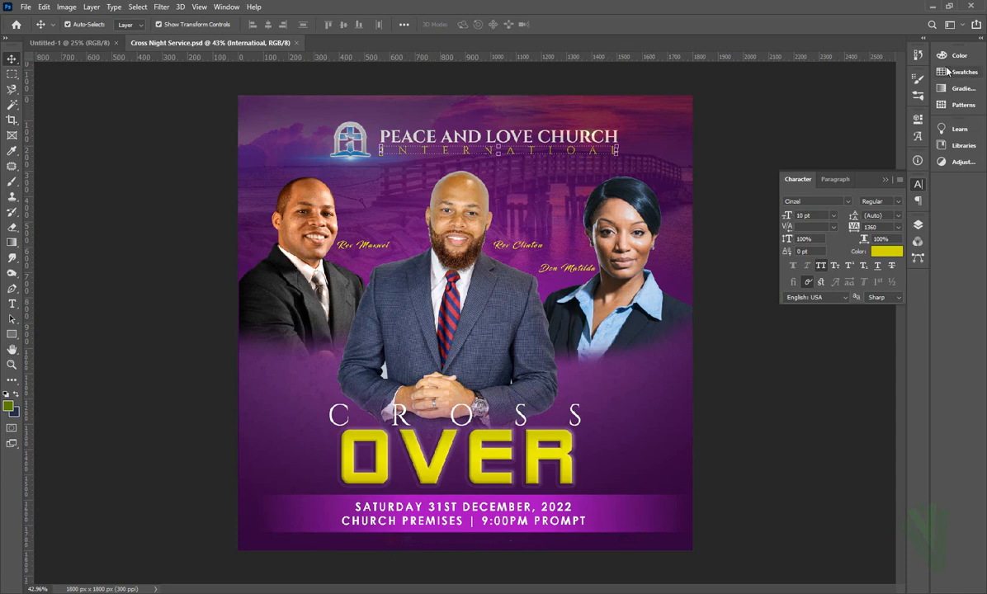
- Move the Facebook icon, YouTube icon and small church-name text layers together to the top of the layer stack, and save
{"action": "left_click", "coordinate": [918, 226]}
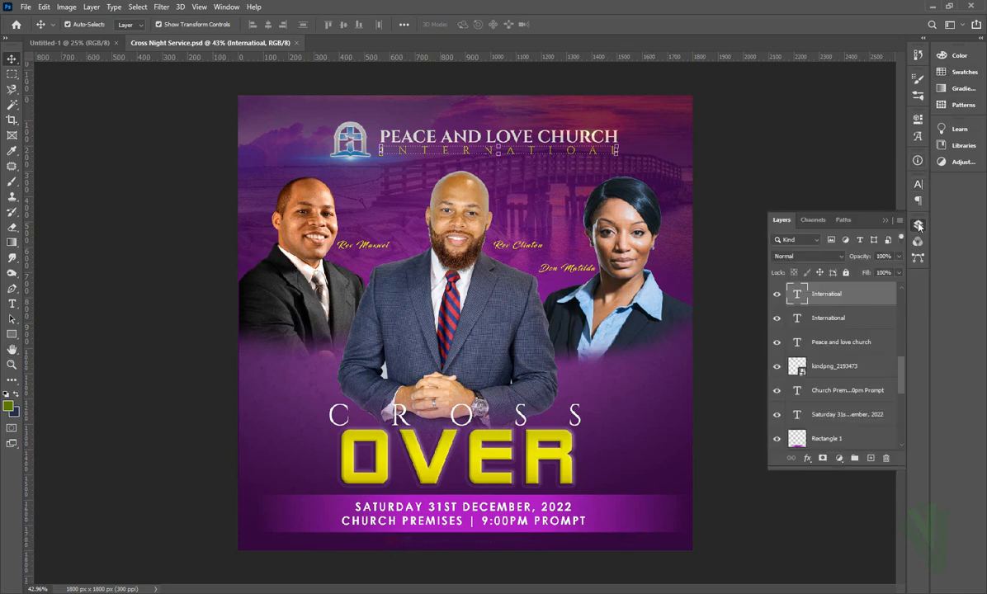
{"action": "scroll", "coordinate": [825, 371], "scroll_direction": "down", "scroll_amount": 6}
{"action": "scroll", "coordinate": [827, 400], "scroll_direction": "up", "scroll_amount": 2}
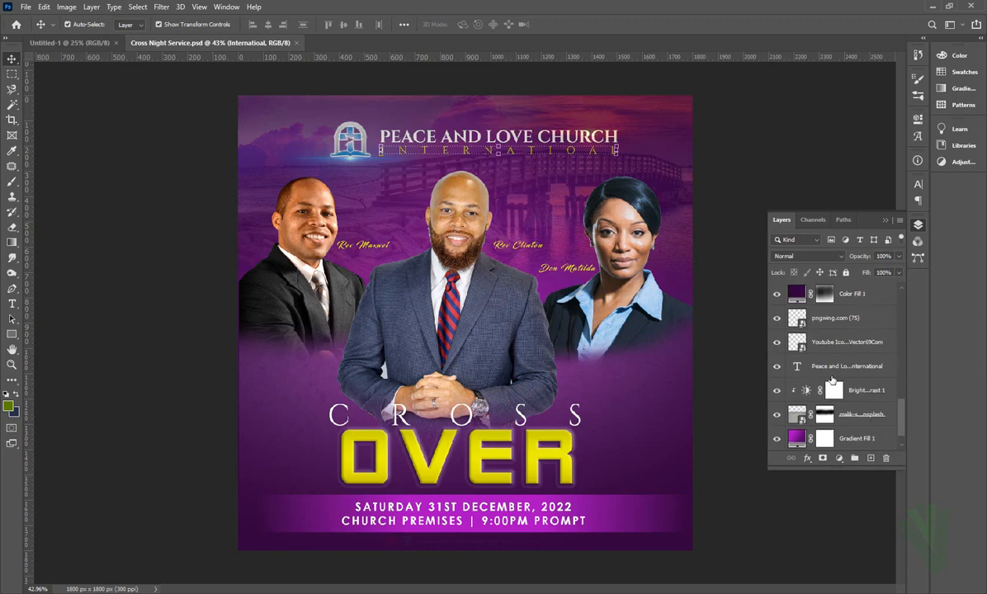
{"action": "left_click", "coordinate": [828, 352]}
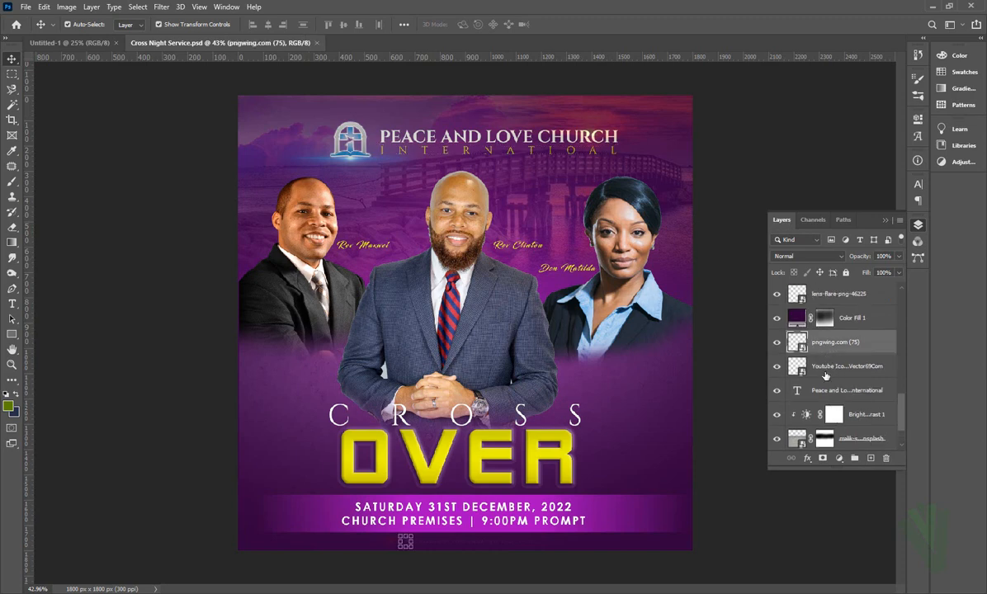
{"action": "left_click", "coordinate": [825, 375], "text": "shift"}
{"action": "left_click", "coordinate": [824, 390], "text": "shift"}
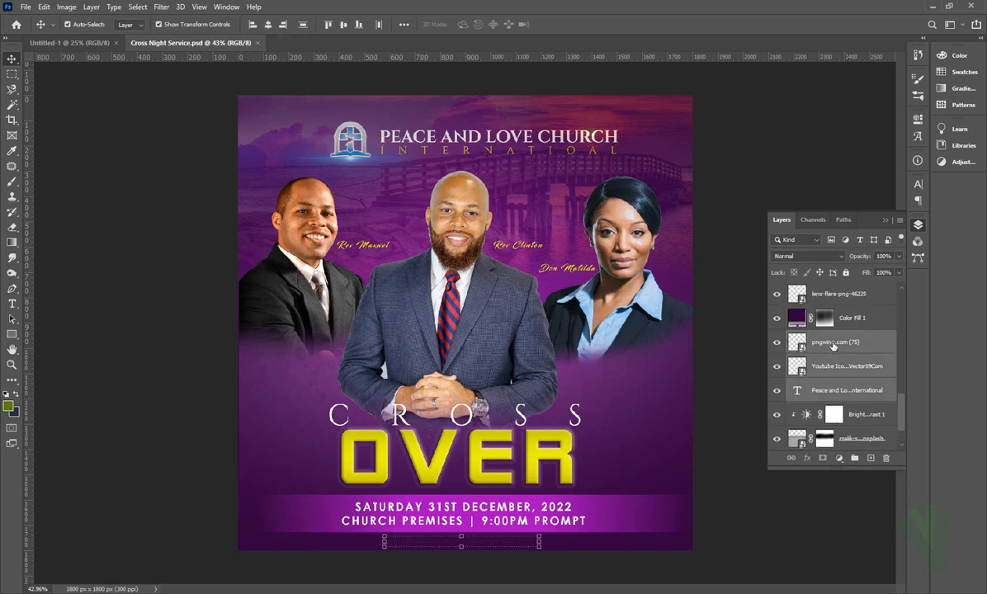
{"action": "left_click_drag", "start_coordinate": [833, 345], "coordinate": [832, 295]}
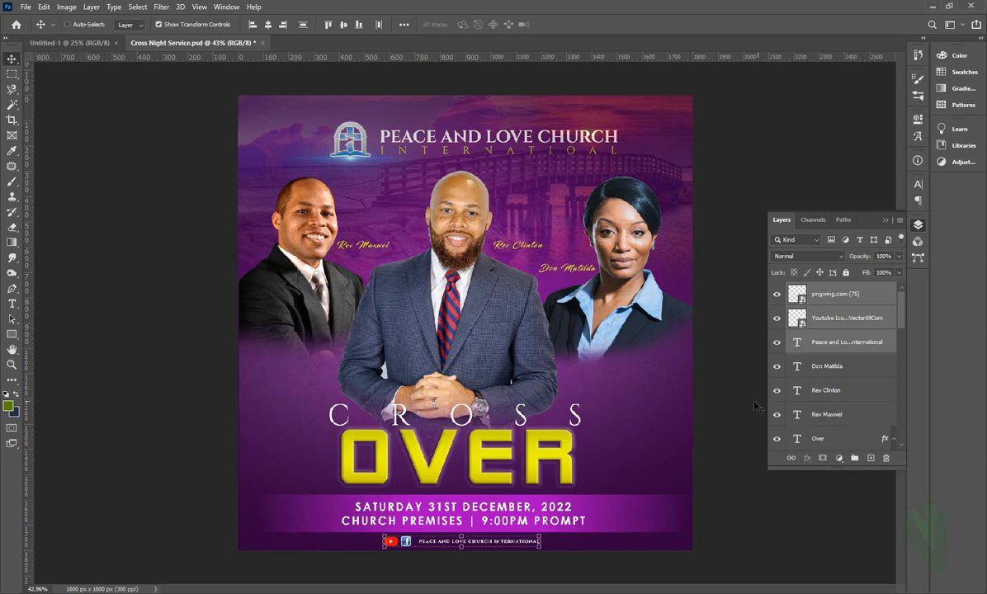
{"action": "key", "text": "ctrl+s"}
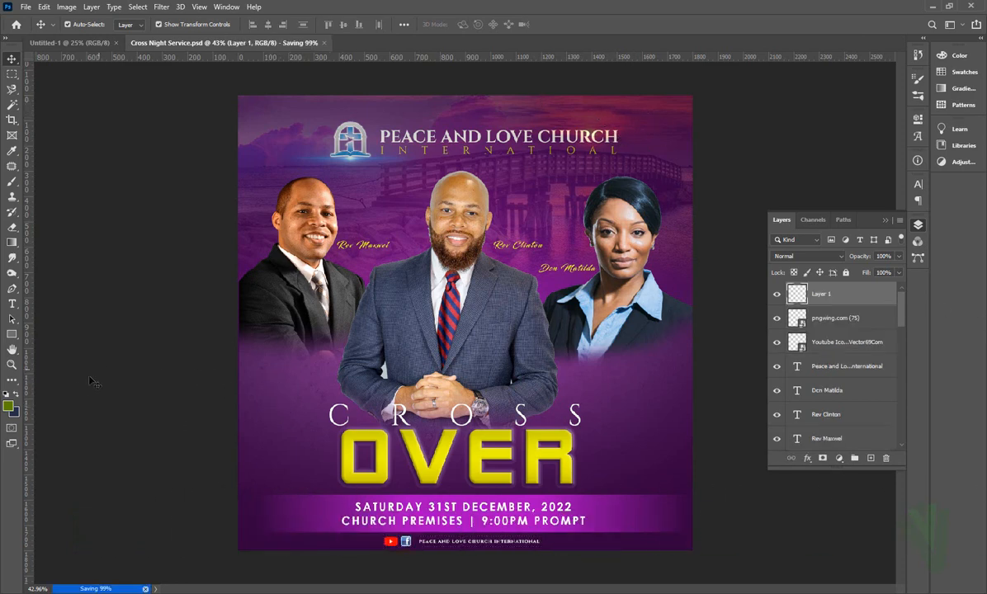
- Paint a soft glow in yellow sampled from the OVER title over the upper-right minister on Layer 1, using a 1000 px brush at 41% opacity
{"action": "key", "text": "b"}
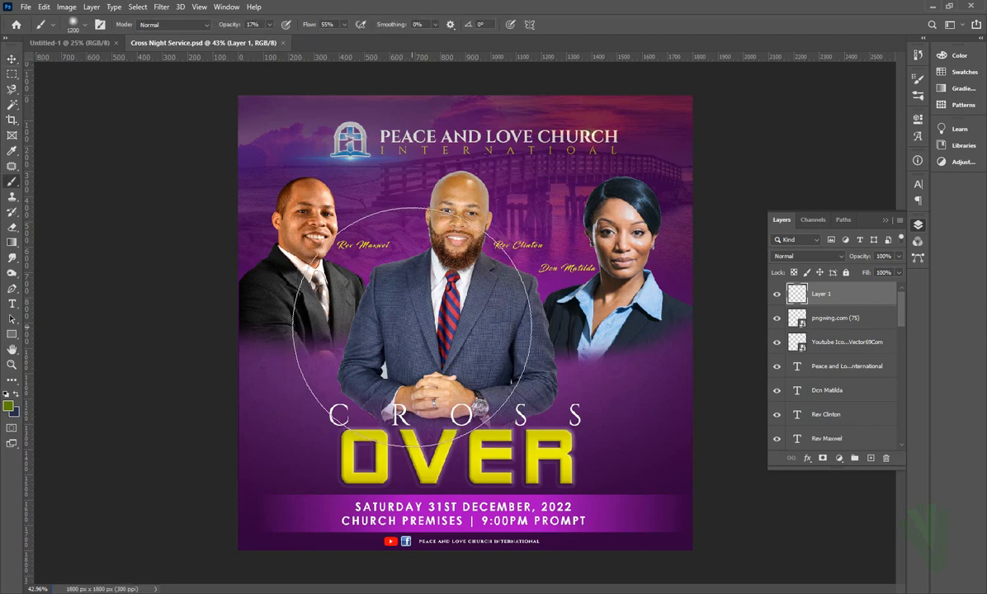
{"action": "key", "text": "i"}
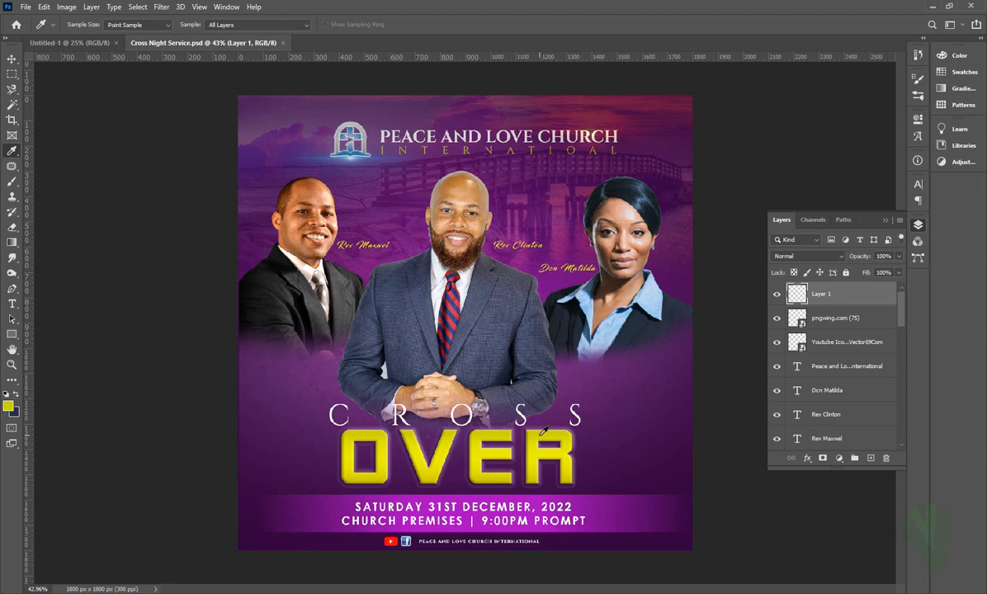
{"action": "key", "text": "b"}
{"action": "left_click_drag", "start_coordinate": [227, 33], "coordinate": [235, 29]}
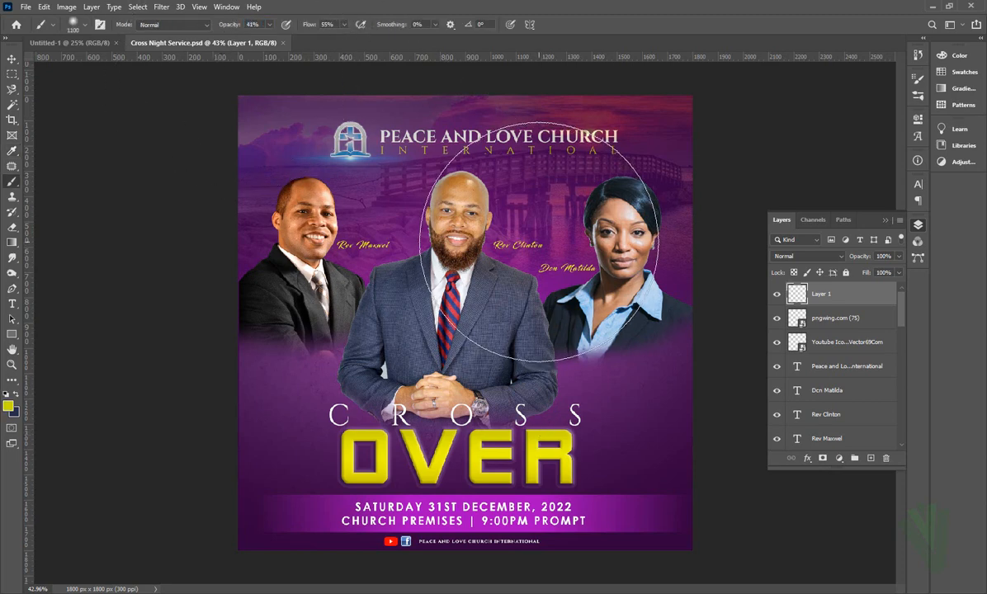
{"action": "key", "text": "bracketleft"}
{"action": "key", "text": "bracketleft"}
{"action": "key", "text": "bracketleft"}
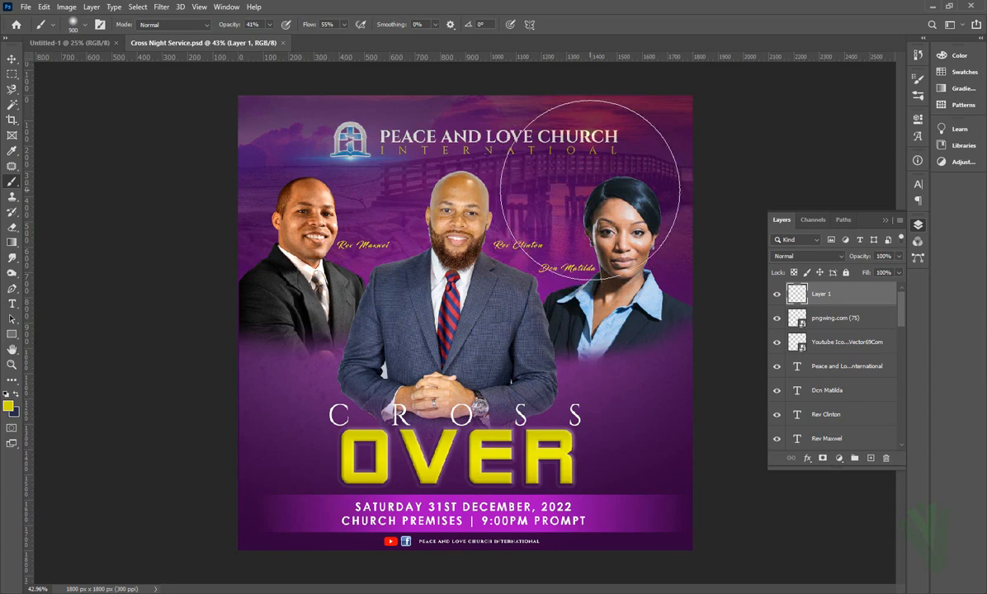
{"action": "key", "text": "bracketright"}
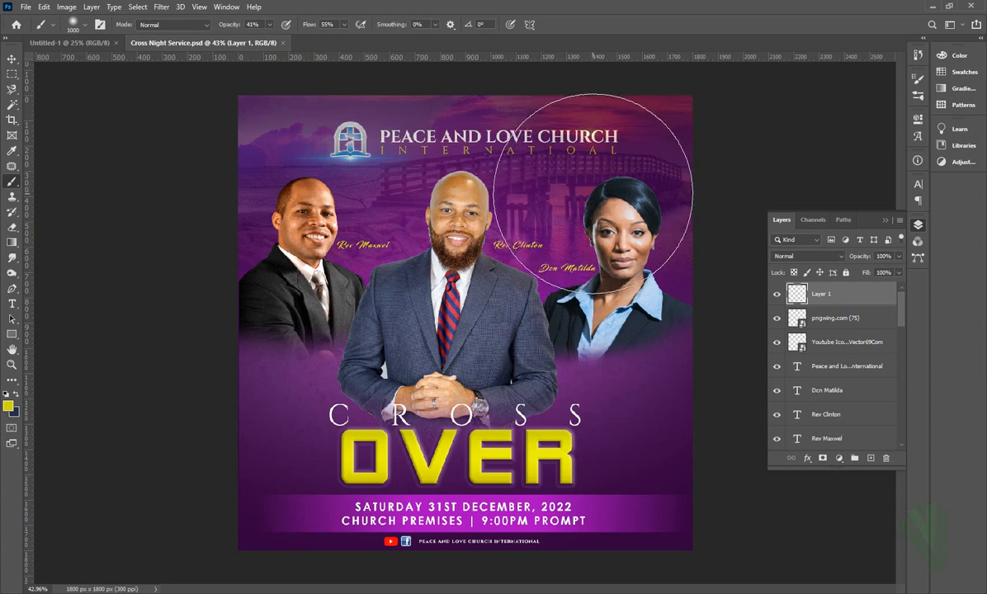
{"action": "left_click", "coordinate": [591, 193]}
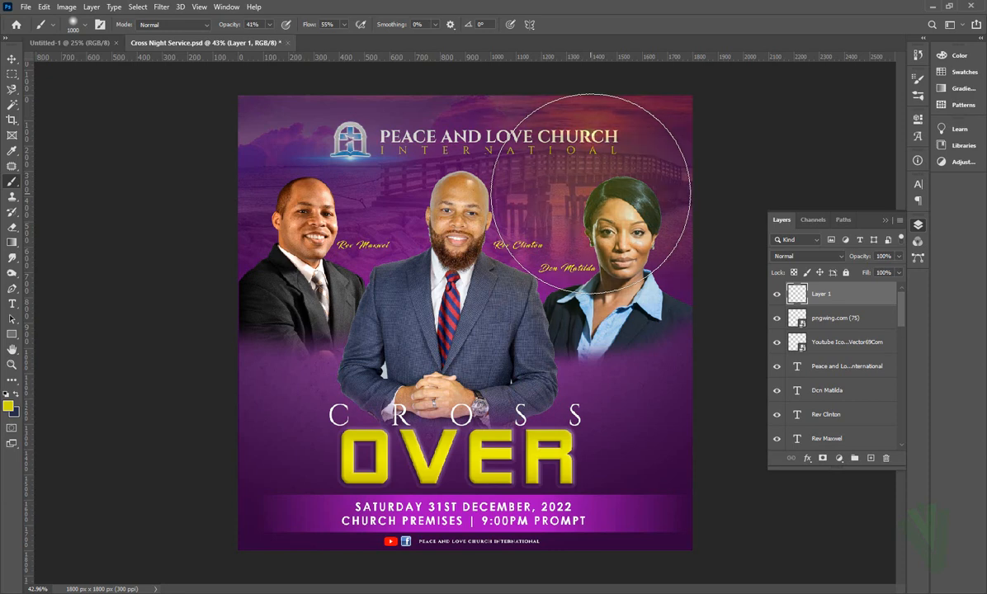
{"action": "left_click", "coordinate": [591, 193]}
{"action": "left_click", "coordinate": [590, 193]}
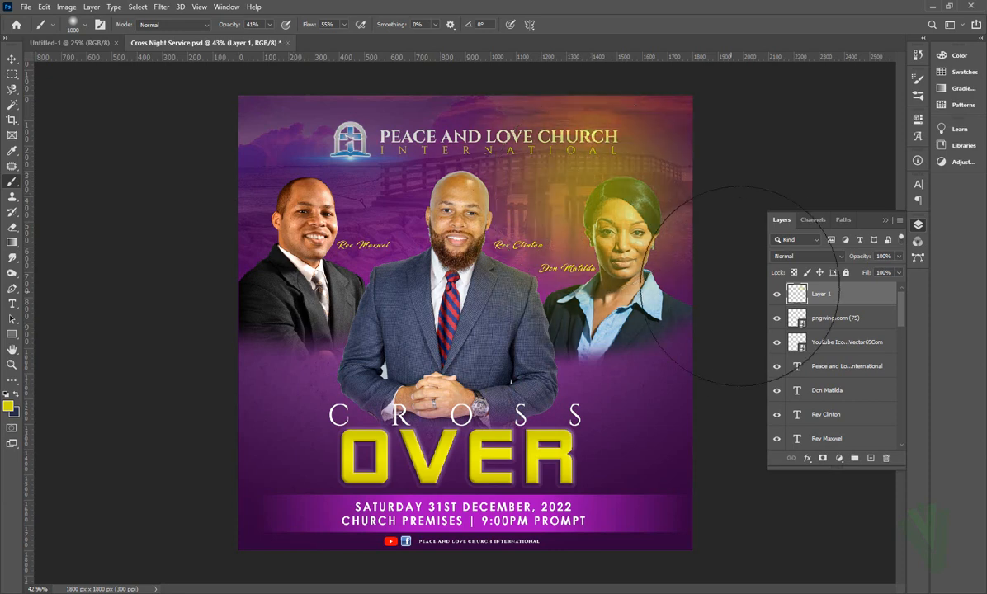
- Move the yellow glow layer down the stack to directly above Color Fill 1, and save
{"action": "left_click_drag", "start_coordinate": [850, 297], "coordinate": [833, 334]}
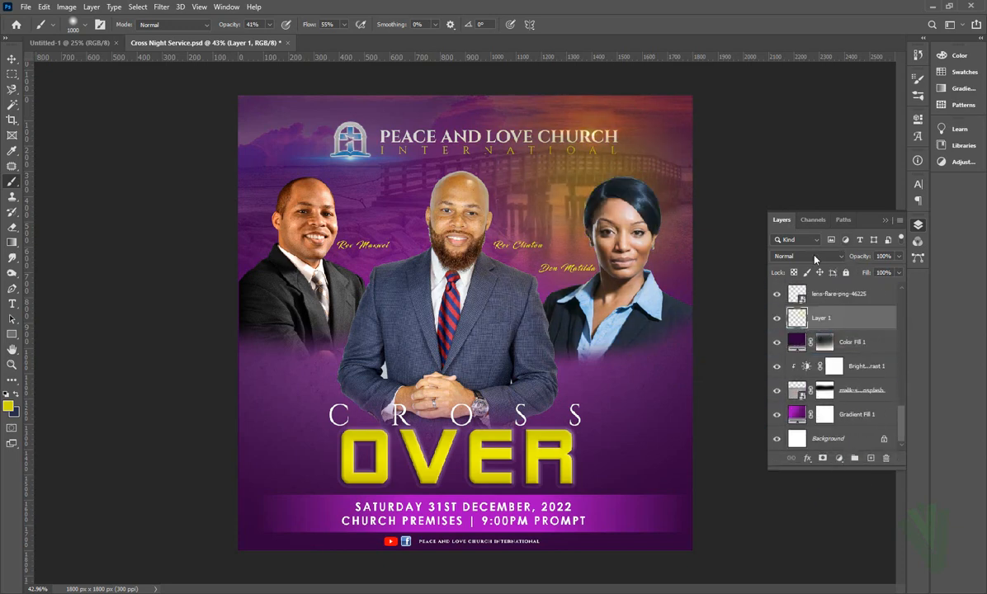
{"action": "key", "text": "ctrl+s"}
- Paint a purple glow sampled from the flyer over its upper-left area on a new layer, and set the layer's blend mode to Vivid Light
{"action": "left_click", "coordinate": [871, 459]}
{"action": "key", "text": "i"}
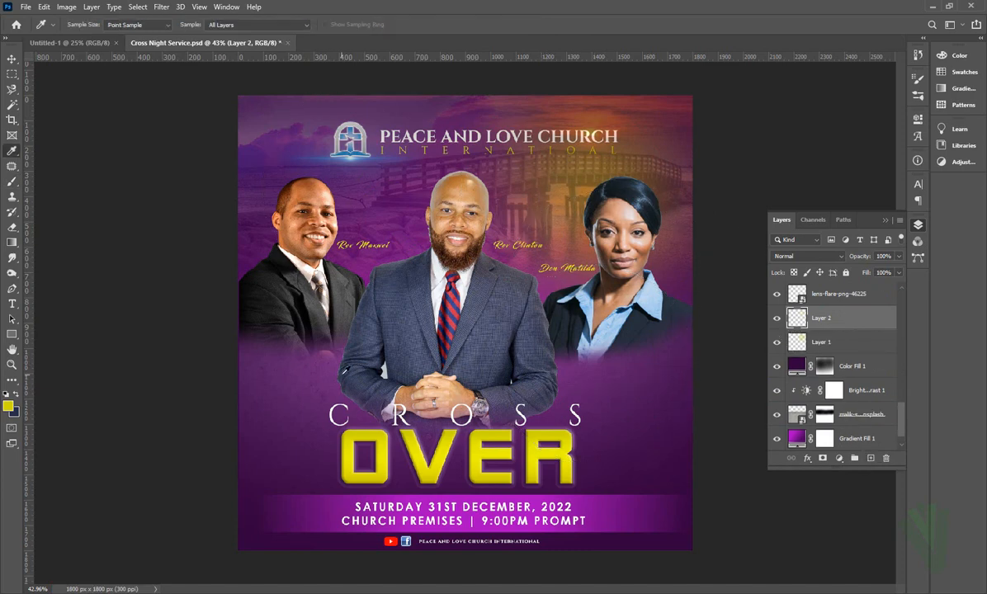
{"action": "key", "text": "b"}
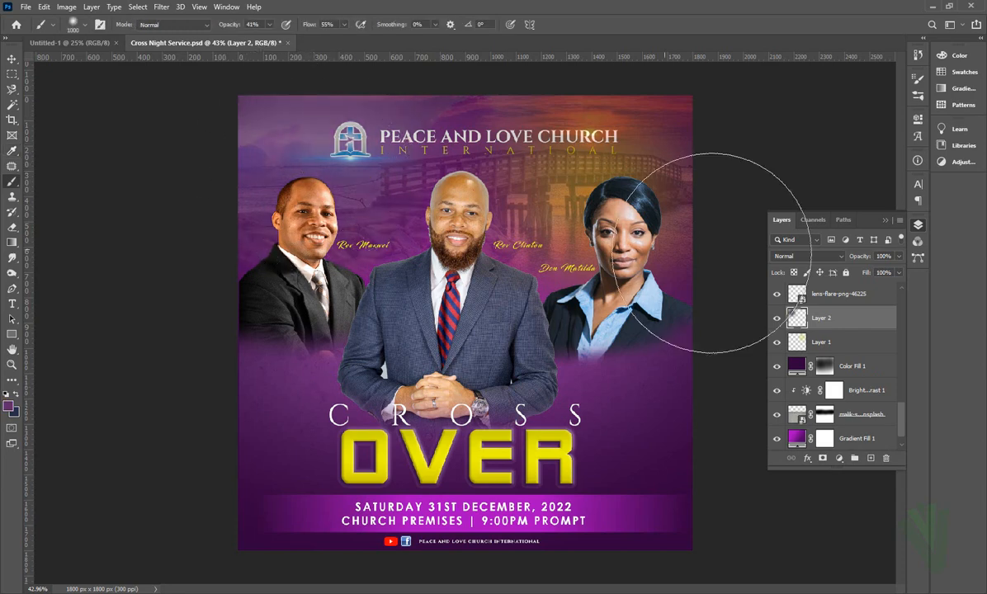
{"action": "left_click", "coordinate": [801, 257]}
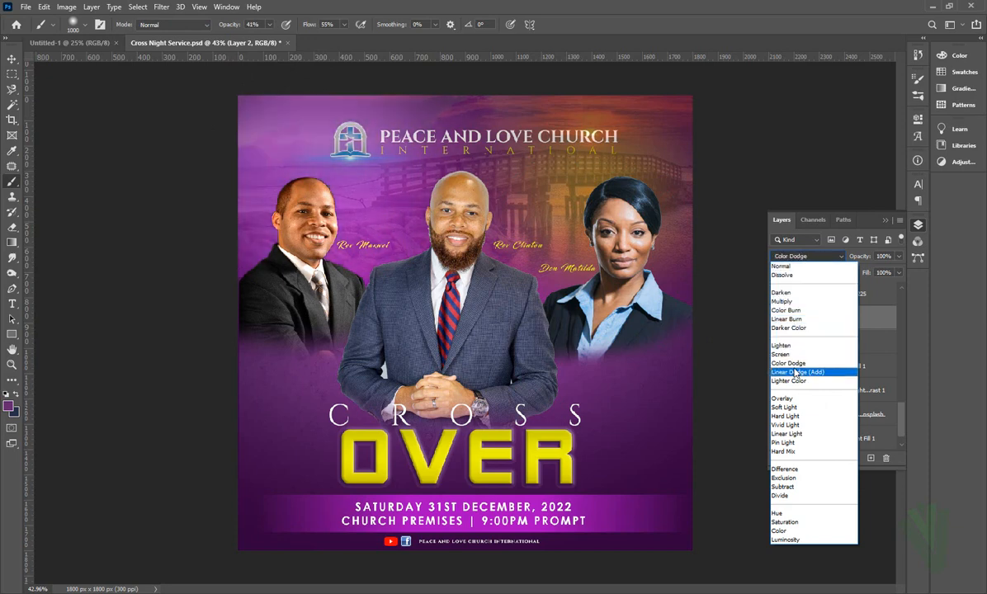
{"action": "left_click", "coordinate": [785, 425]}
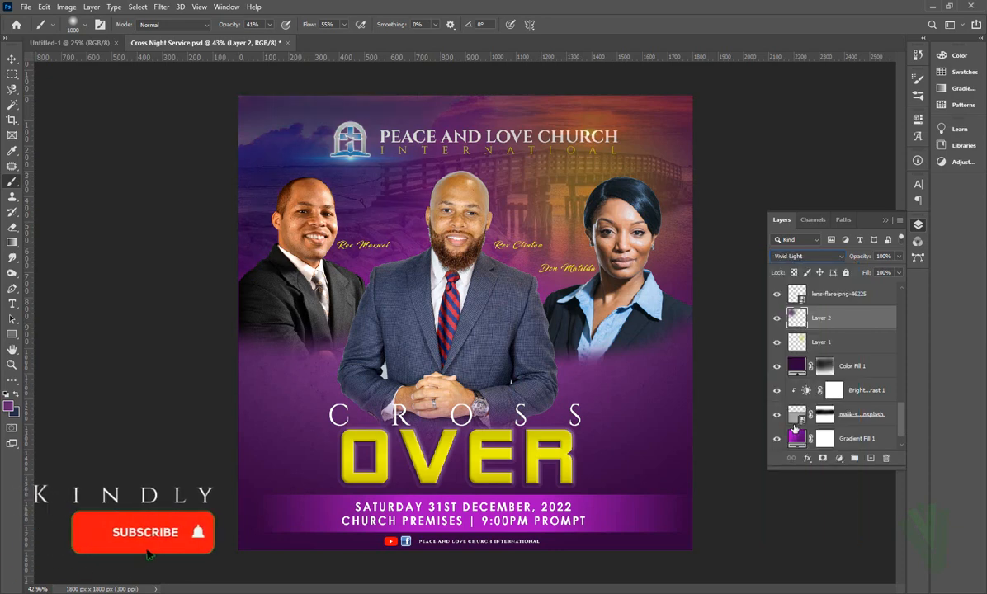
- Toggle the purple glow layer's visibility off and on twice to compare its effect on the flyer
{"action": "left_click", "coordinate": [776, 319]}
{"action": "left_click", "coordinate": [776, 319]}
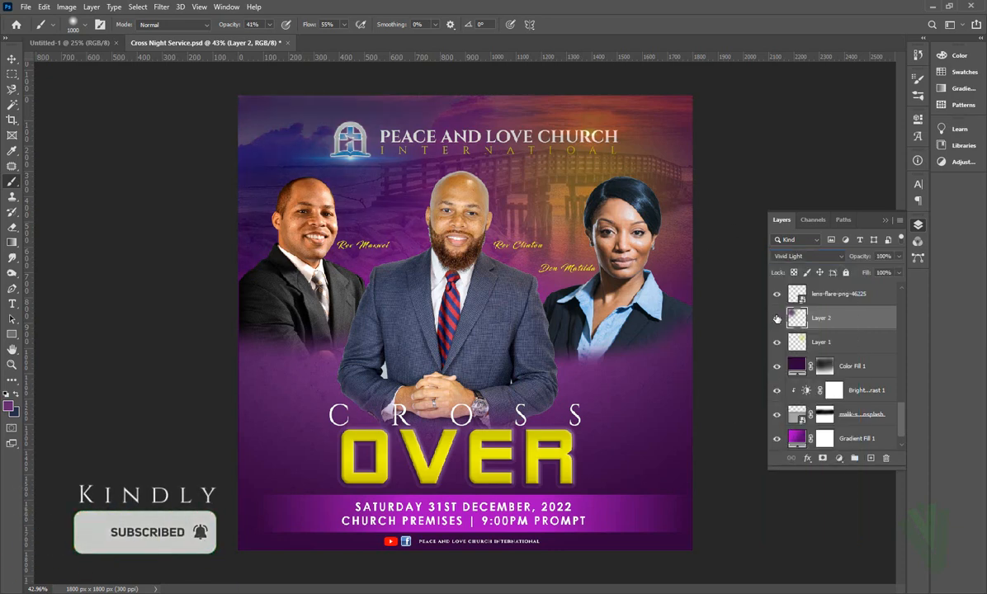
{"action": "left_click", "coordinate": [777, 319]}
{"action": "left_click", "coordinate": [776, 319]}
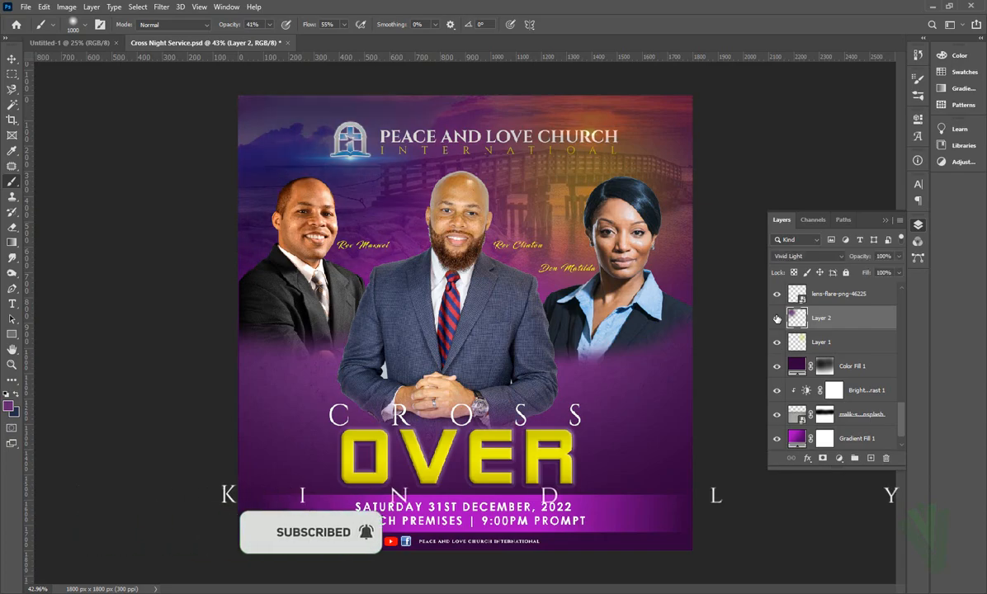